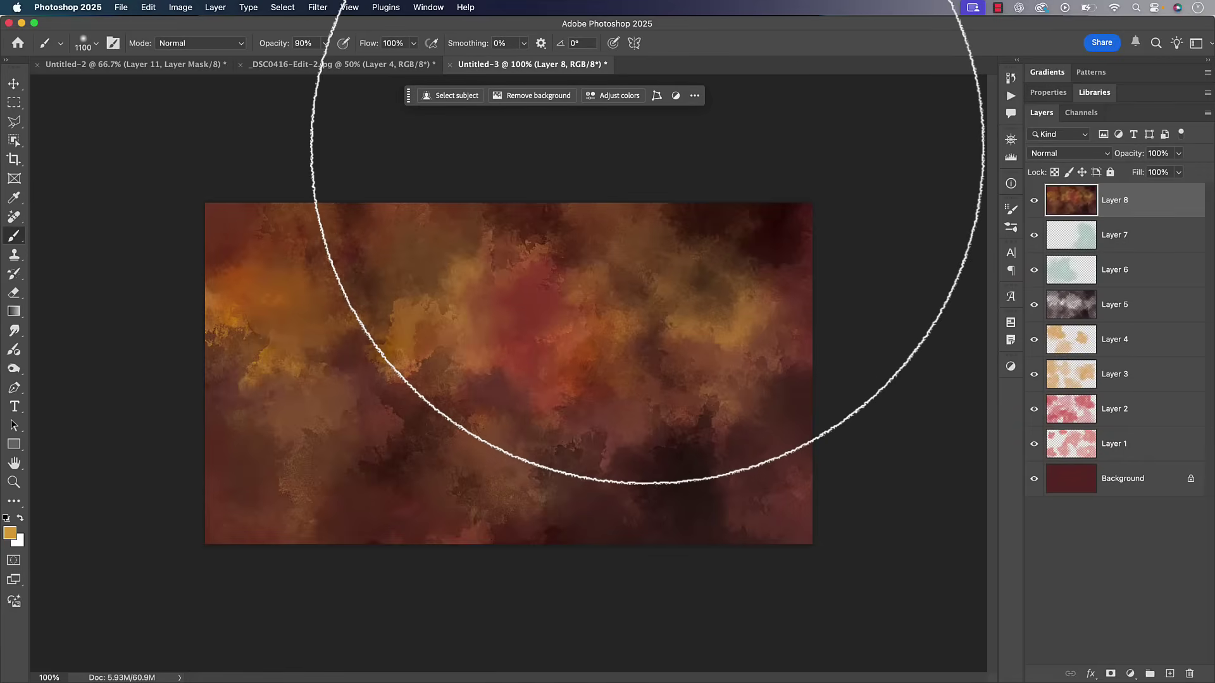
Switch to the standard Brush tool.
{"action": "key", "text": "v"}
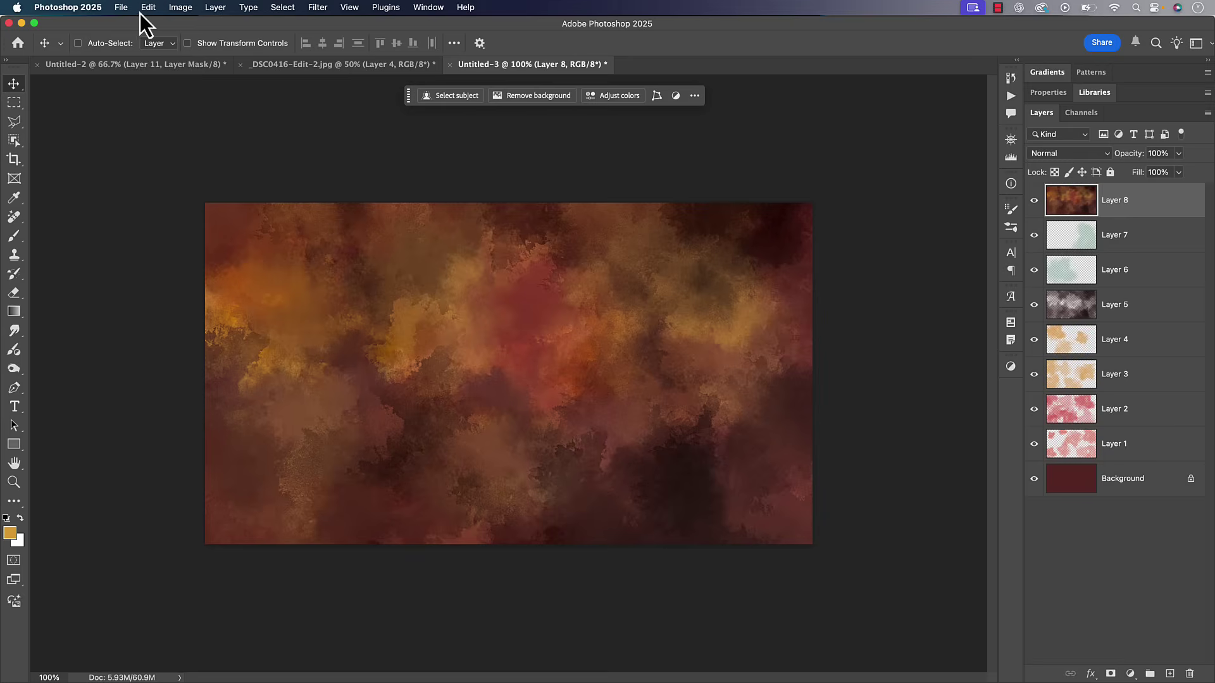
{"action": "key", "text": "b"}
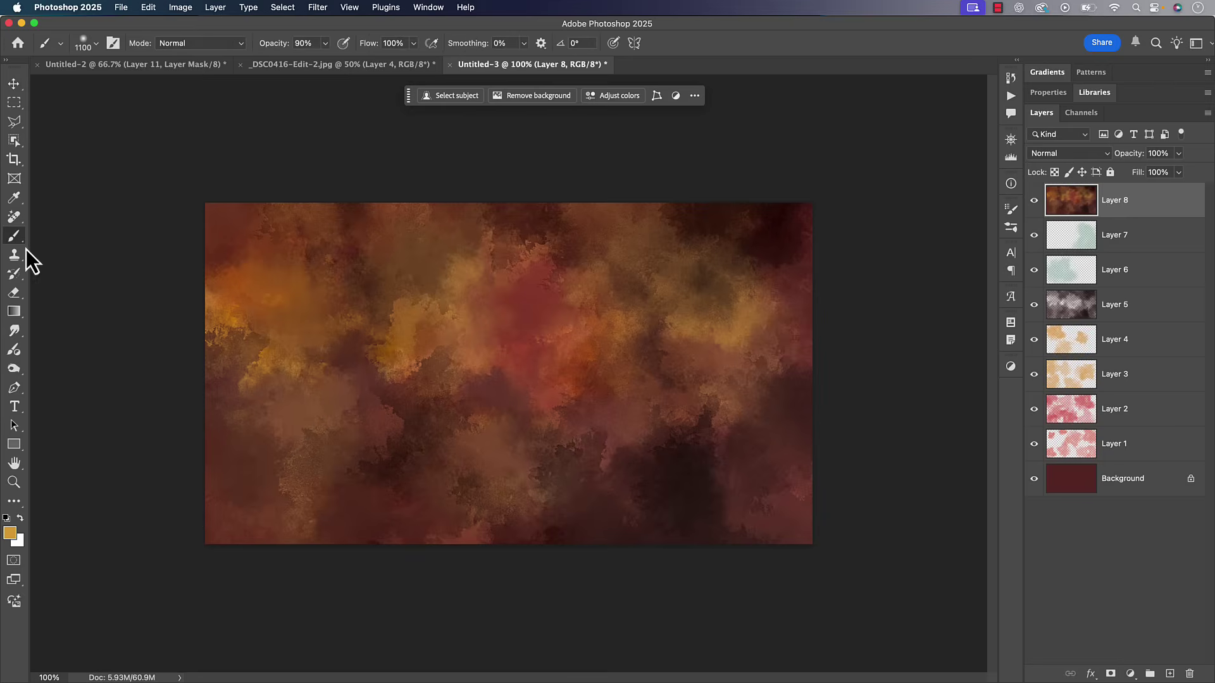
{"action": "right_click", "coordinate": [17, 240]}
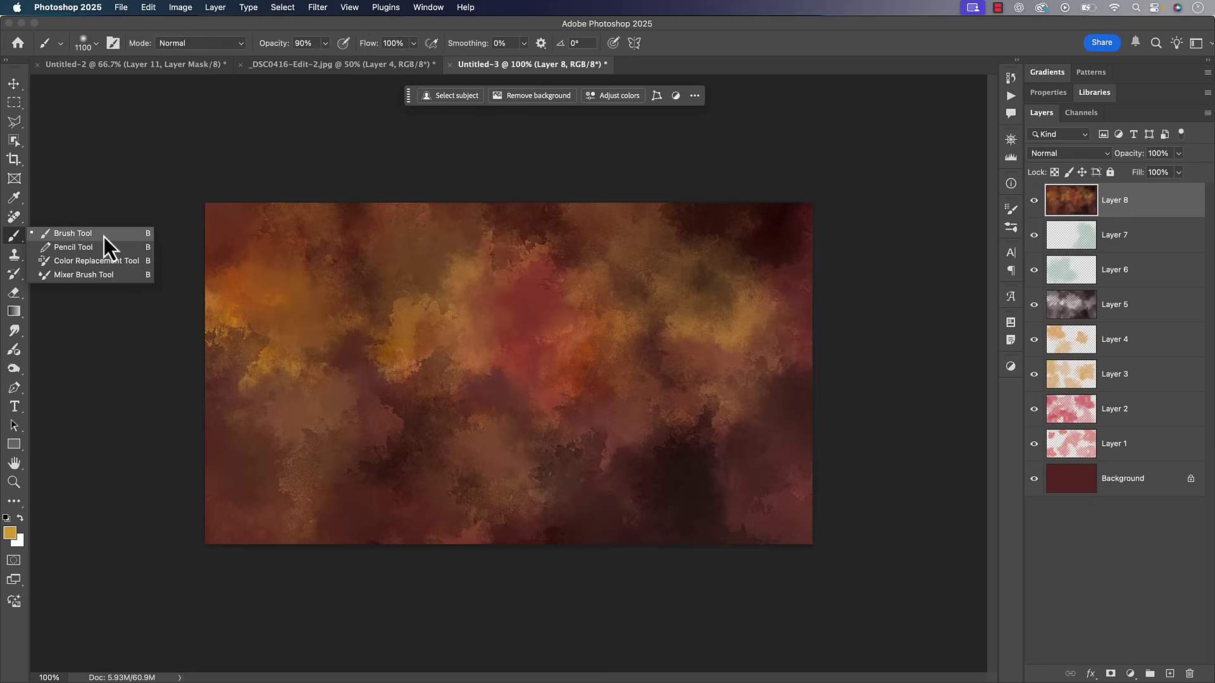
{"action": "left_click", "coordinate": [104, 235]}
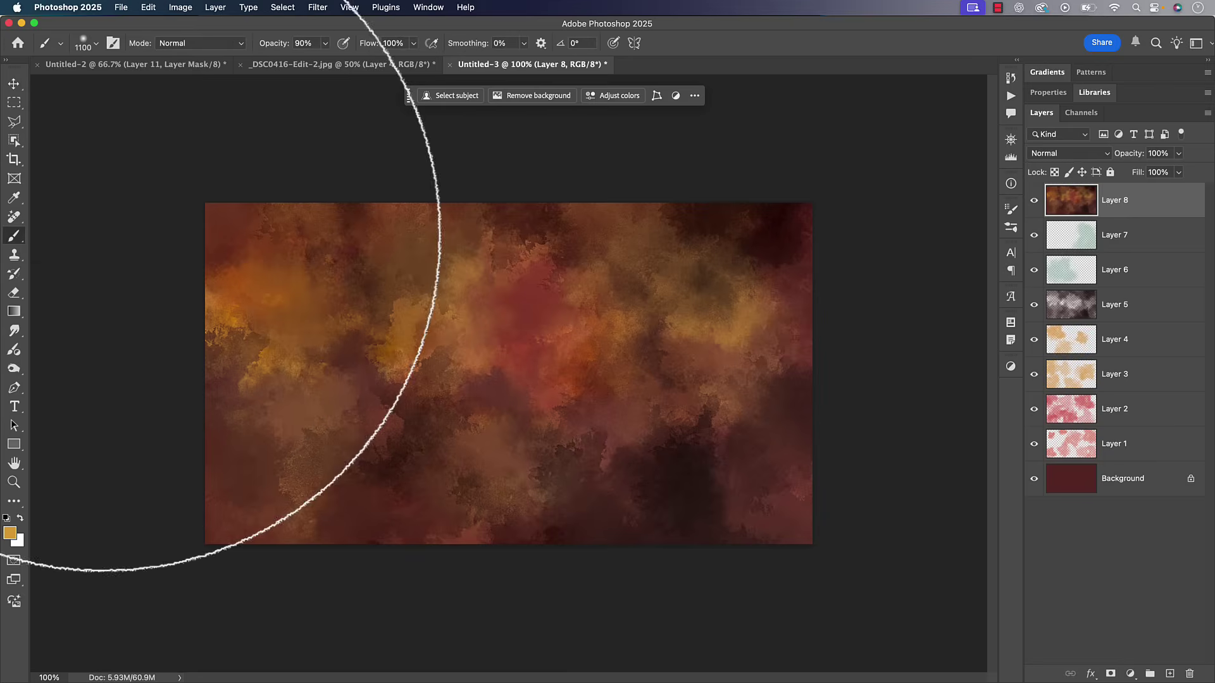
Choose the Texture Builder 1 brush preset and size it to 700 px.
{"action": "left_click", "coordinate": [86, 45]}
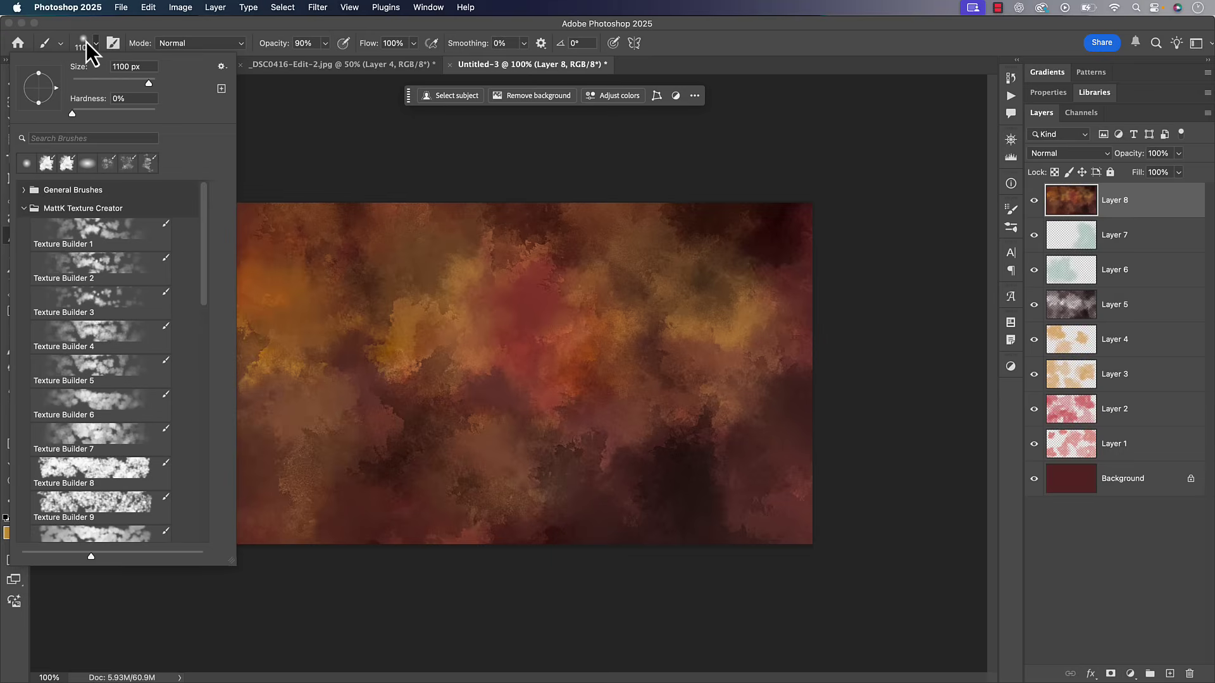
{"action": "left_click", "coordinate": [222, 66]}
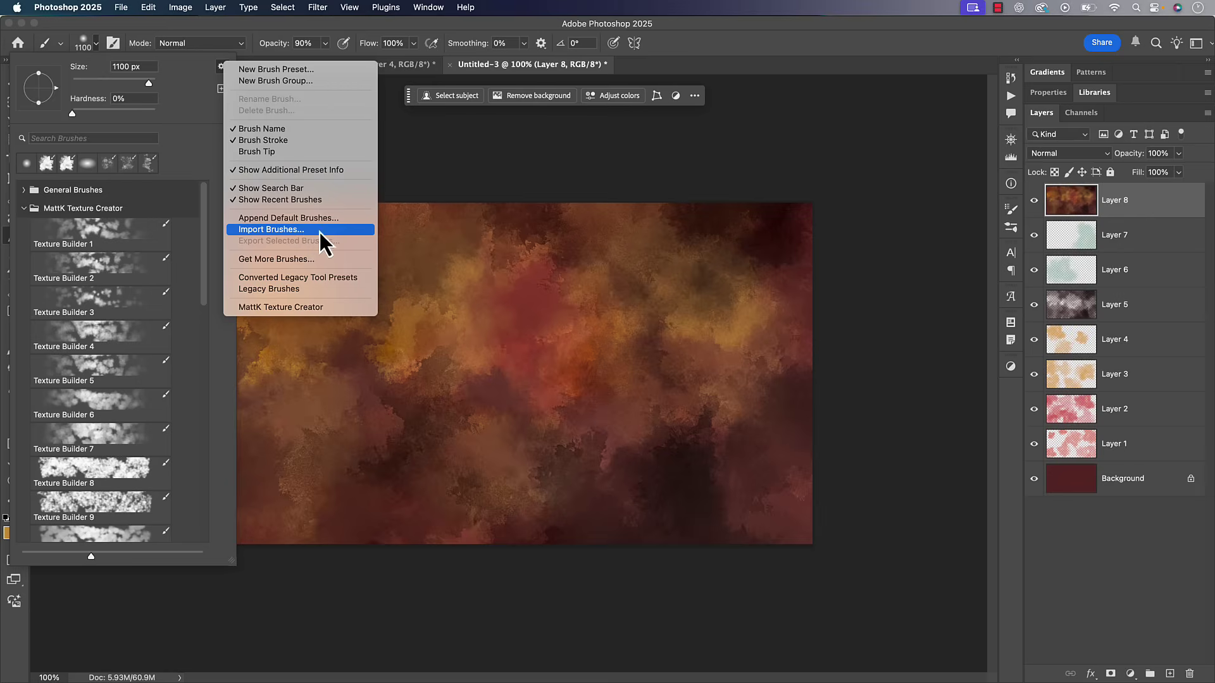
{"action": "left_click", "coordinate": [95, 215]}
{"action": "scroll", "coordinate": [123, 320], "scroll_direction": "down", "scroll_amount": 3}
{"action": "scroll", "coordinate": [123, 319], "scroll_direction": "up", "scroll_amount": 3}
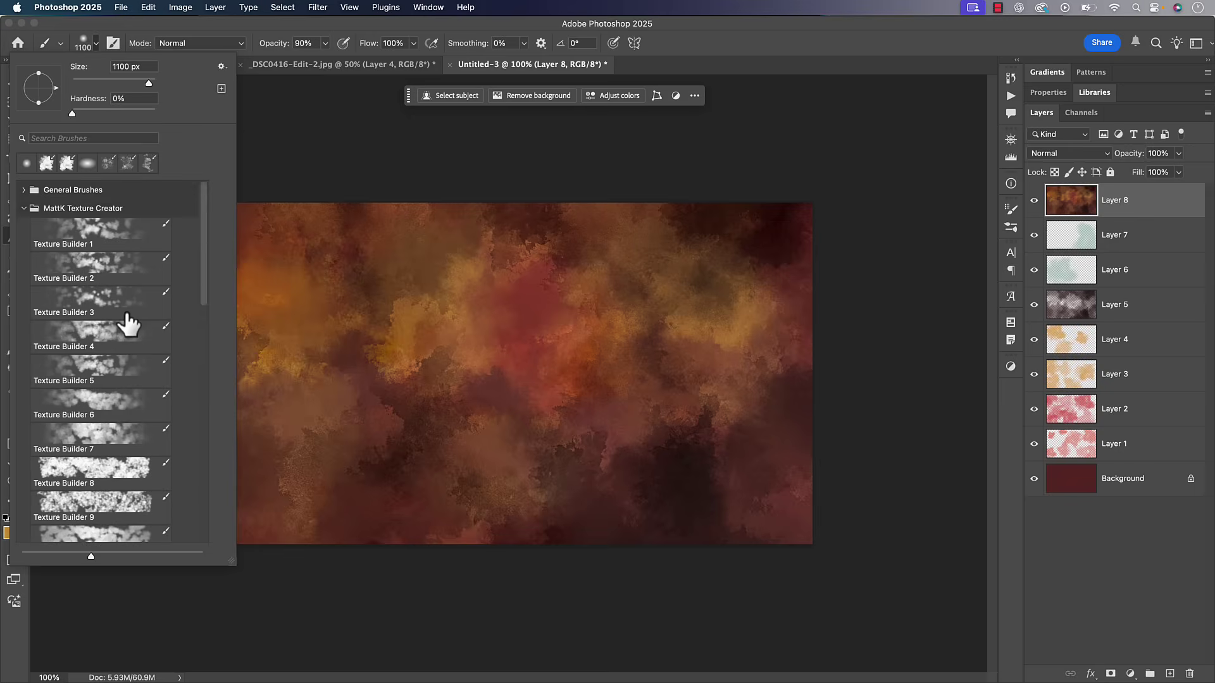
{"action": "left_click", "coordinate": [93, 238]}
{"action": "left_click", "coordinate": [230, 26]}
{"action": "key", "text": "bracketleft"}
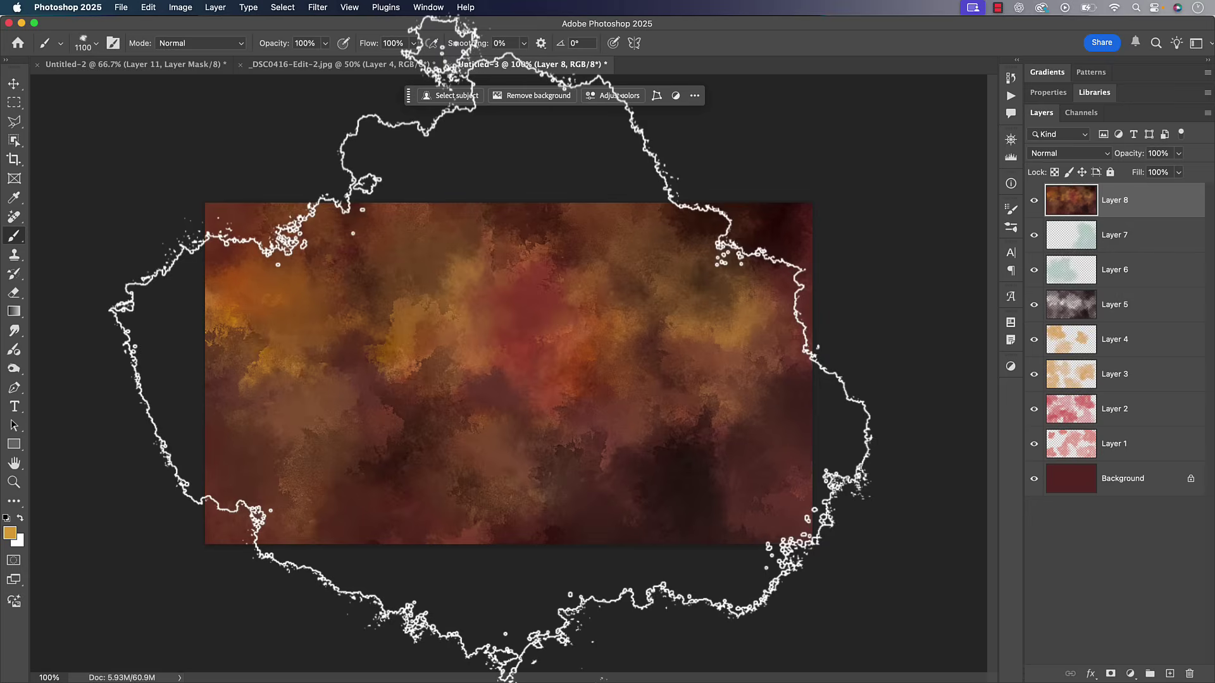
{"action": "key", "text": "bracketleft"}
{"action": "key", "text": "bracketleft"}
{"action": "key", "text": "bracketleft"}
{"action": "key", "text": "bracketleft"}
{"action": "key", "text": "bracketright"}
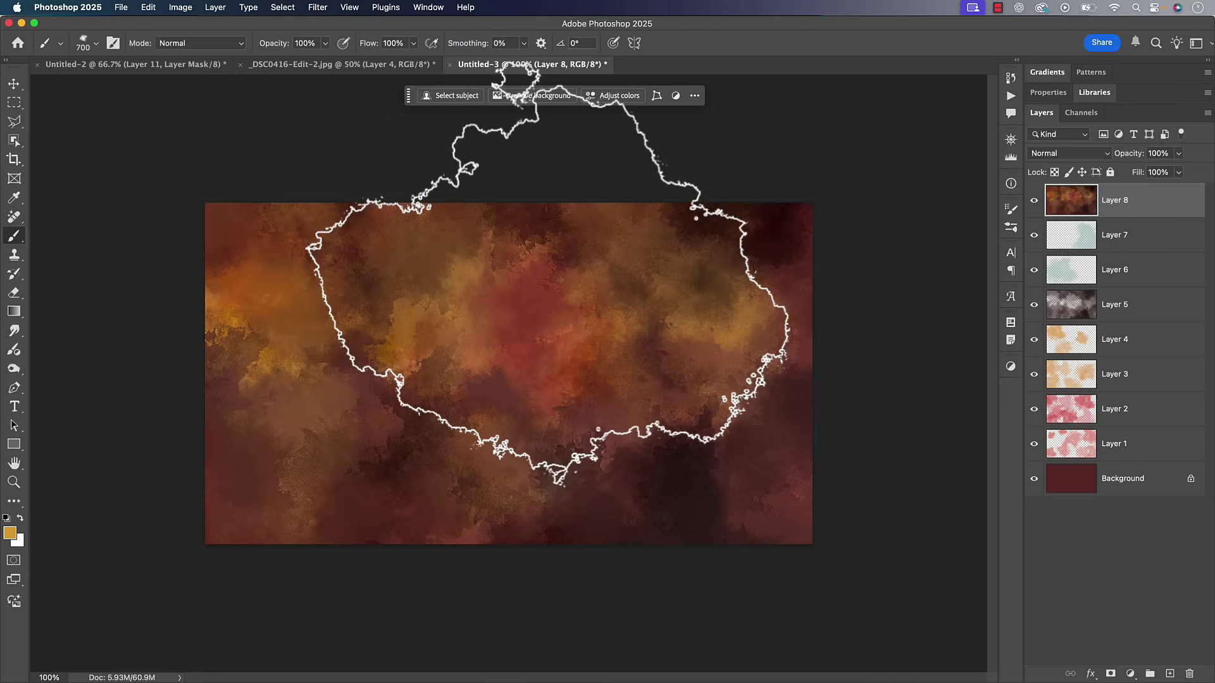
Create a blank white 1920 × 1080 px document at 144 ppi.
{"action": "left_click", "coordinate": [114, 8]}
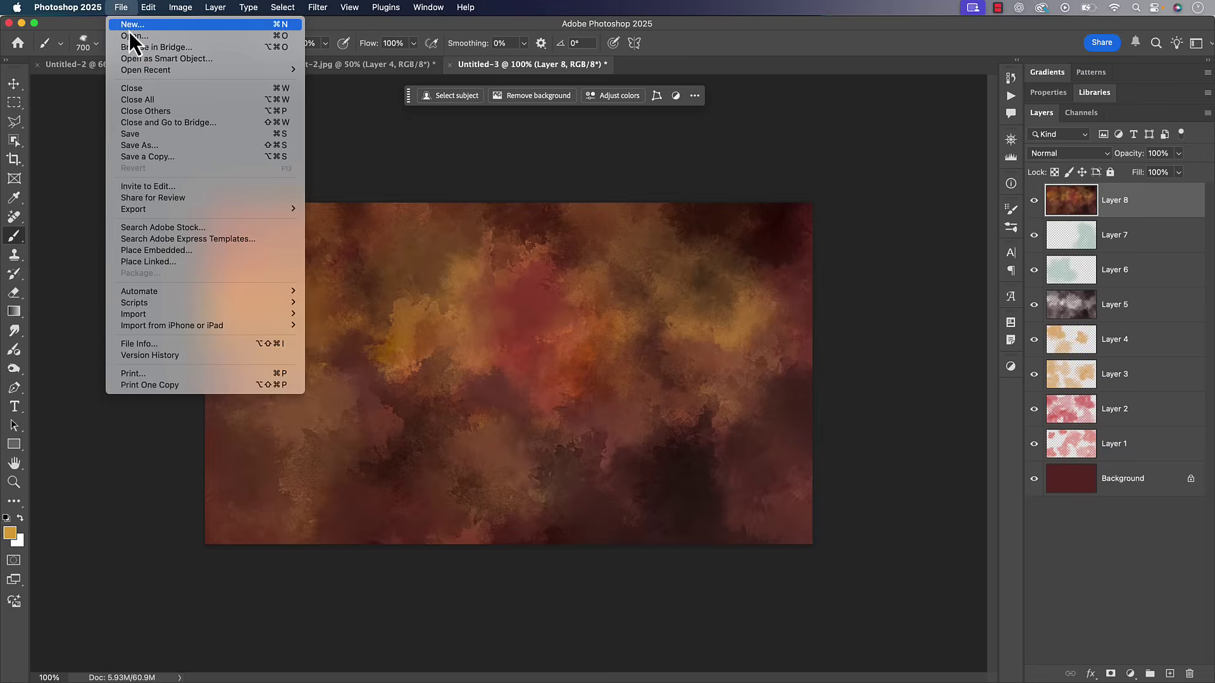
{"action": "left_click", "coordinate": [128, 24]}
{"action": "left_click", "coordinate": [734, 167]}
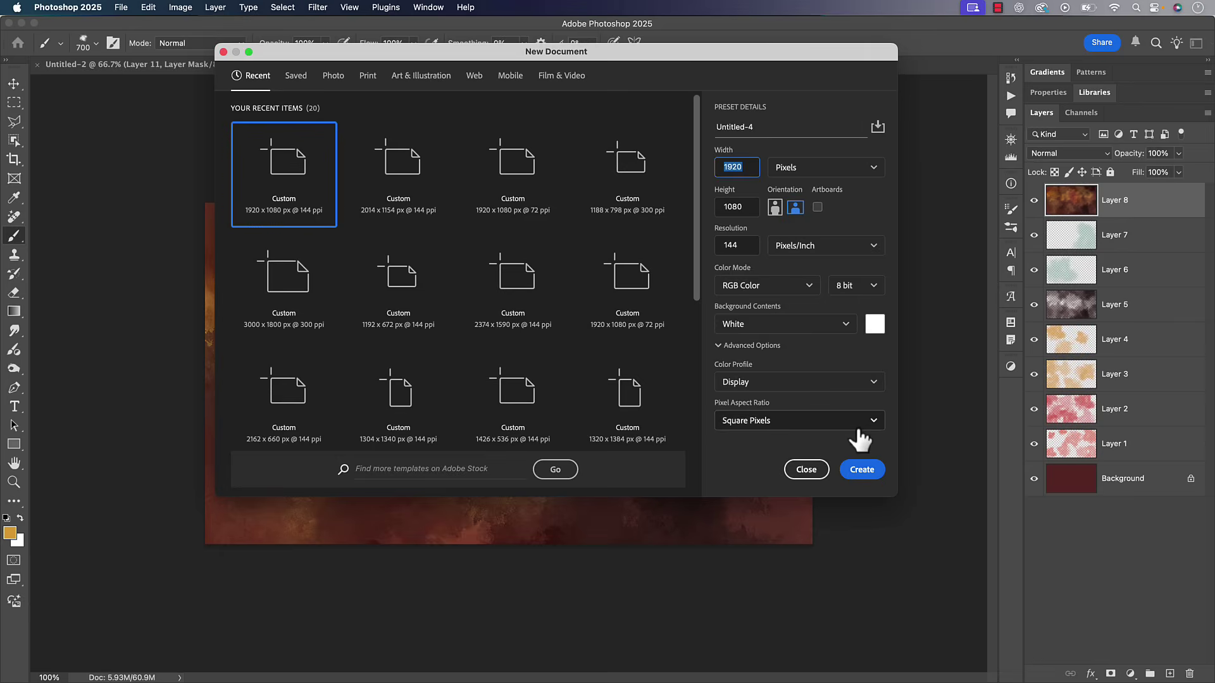
{"action": "left_click", "coordinate": [864, 471]}
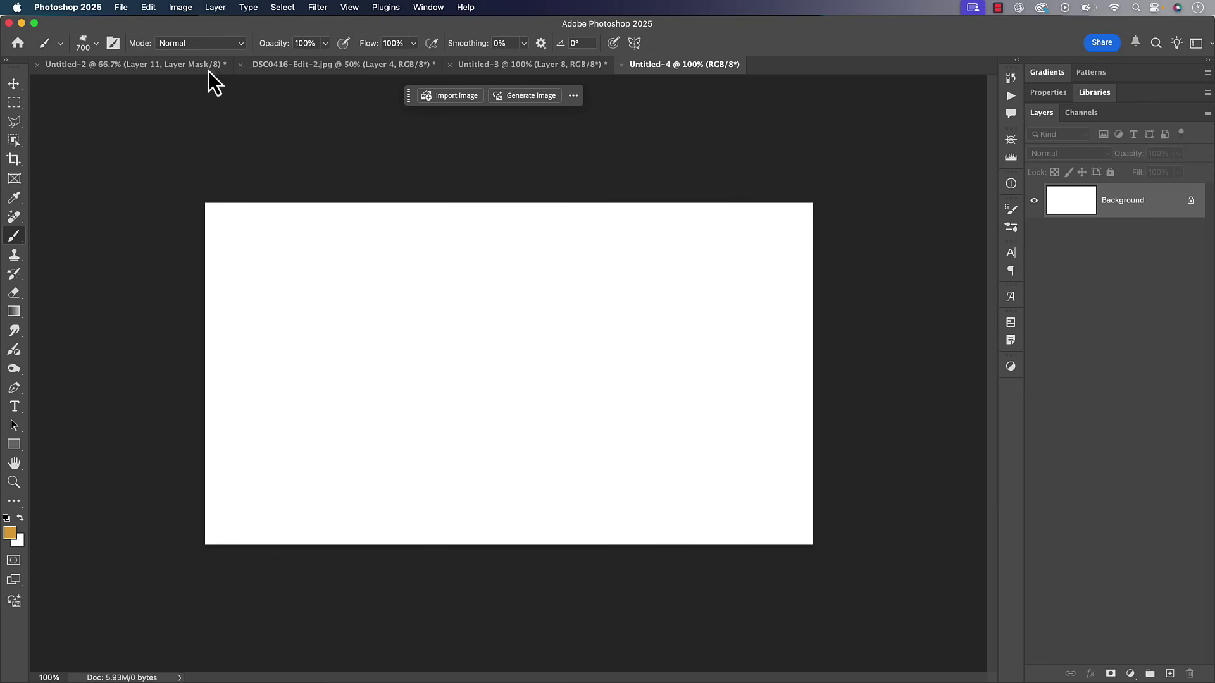
{"action": "left_click", "coordinate": [82, 43]}
{"action": "left_click", "coordinate": [26, 163]}
{"action": "left_click", "coordinate": [190, 40]}
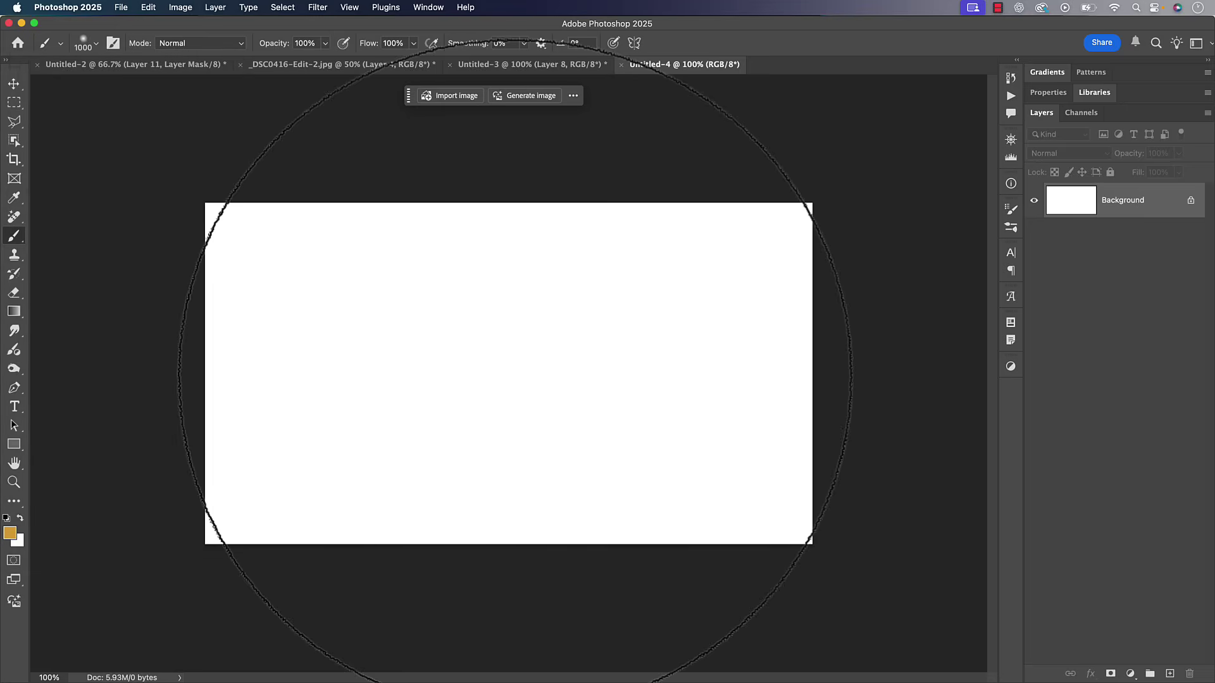
{"action": "key", "text": "bracketleft"}
{"action": "key", "text": "bracketleft"}
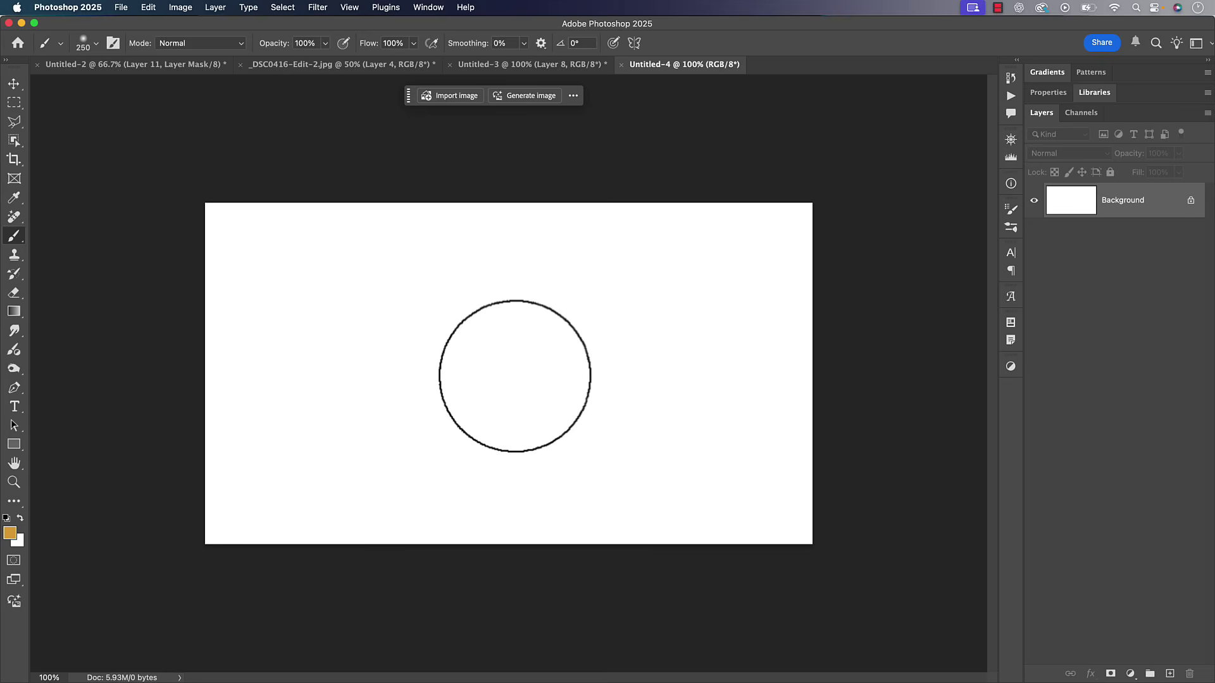
{"action": "key", "text": "v"}
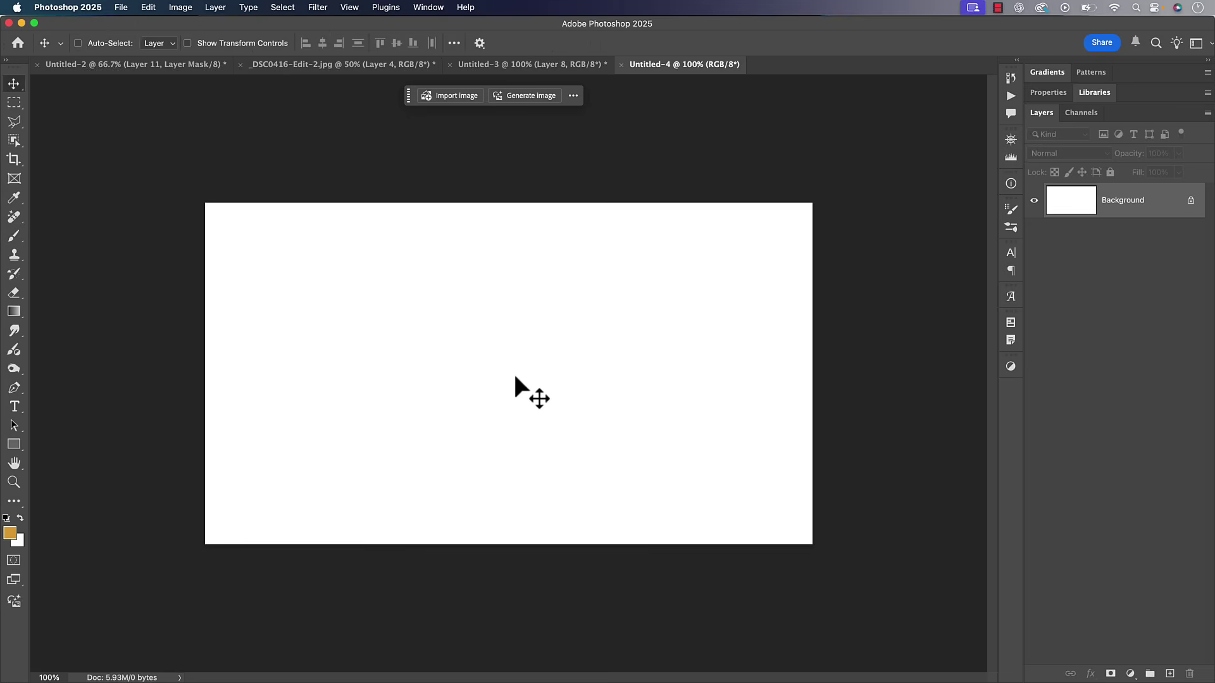
{"action": "key", "text": "b"}
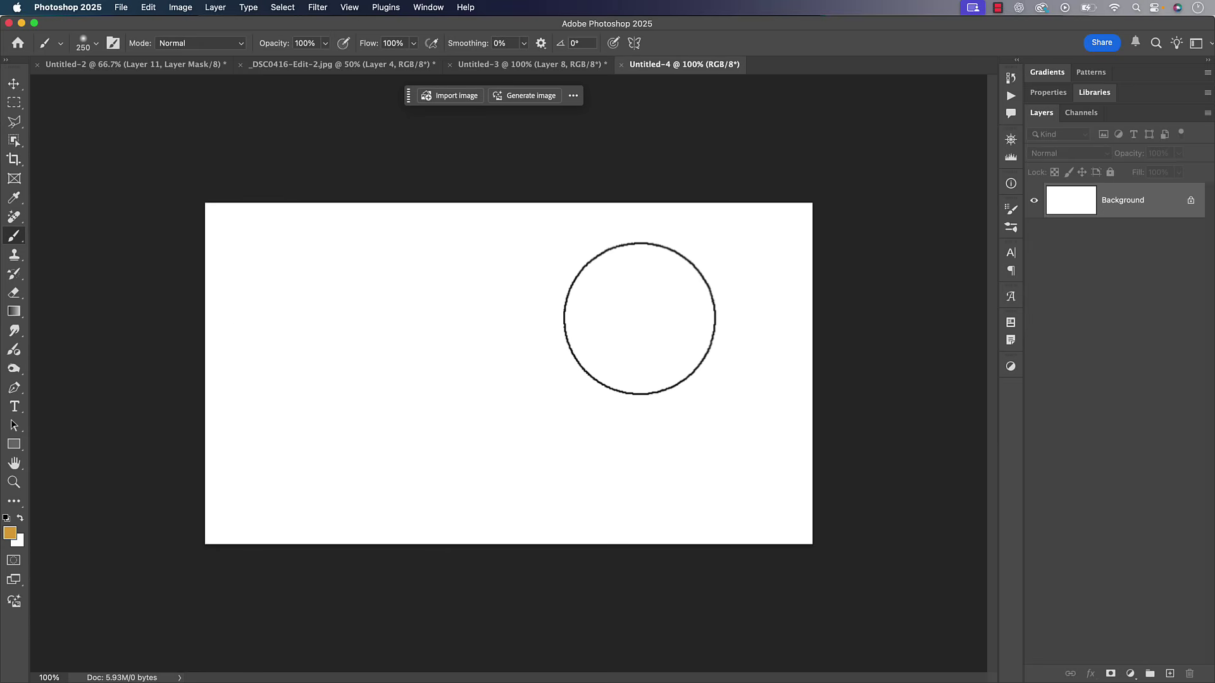
{"action": "left_click", "coordinate": [82, 45]}
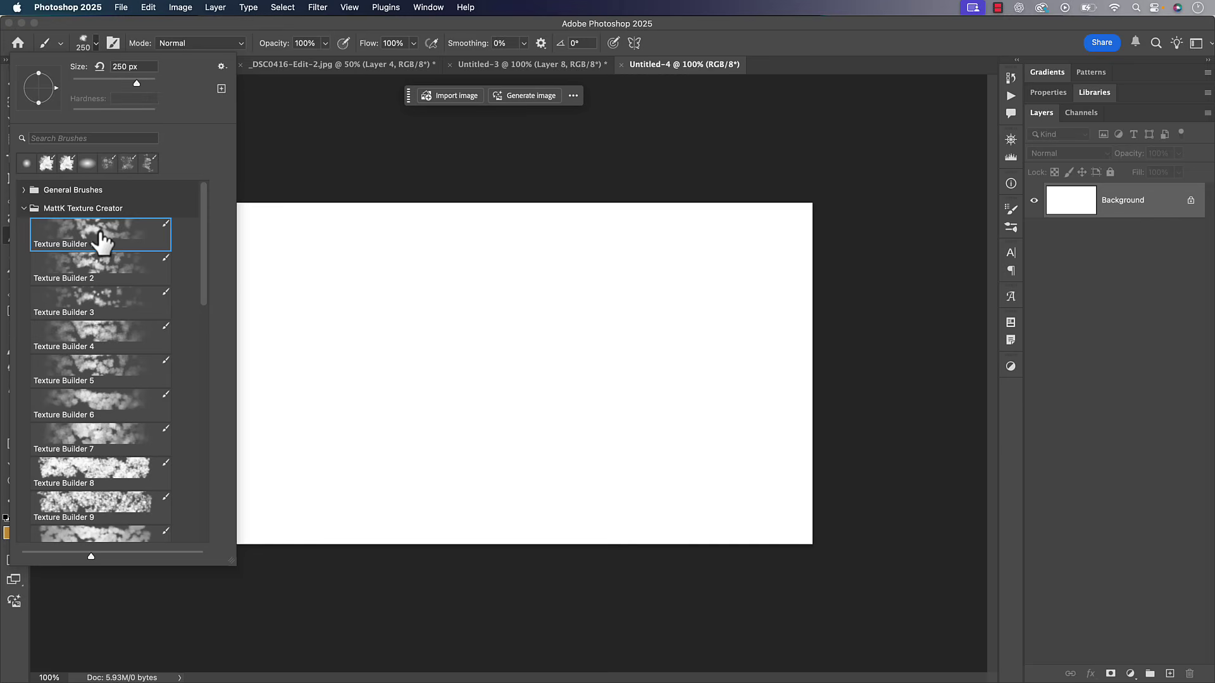
{"action": "left_click", "coordinate": [197, 34]}
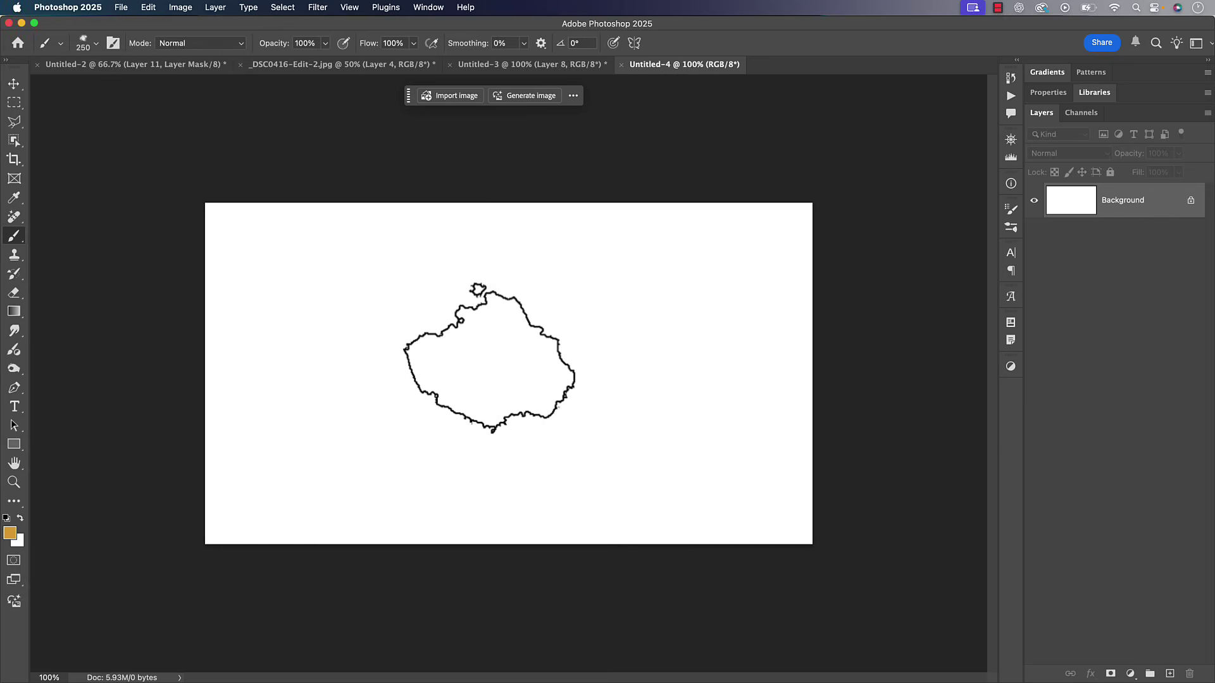
{"action": "key", "text": "bracketright"}
{"action": "key", "text": "bracketright"}
{"action": "key", "text": "bracketright"}
{"action": "key", "text": "bracketright"}
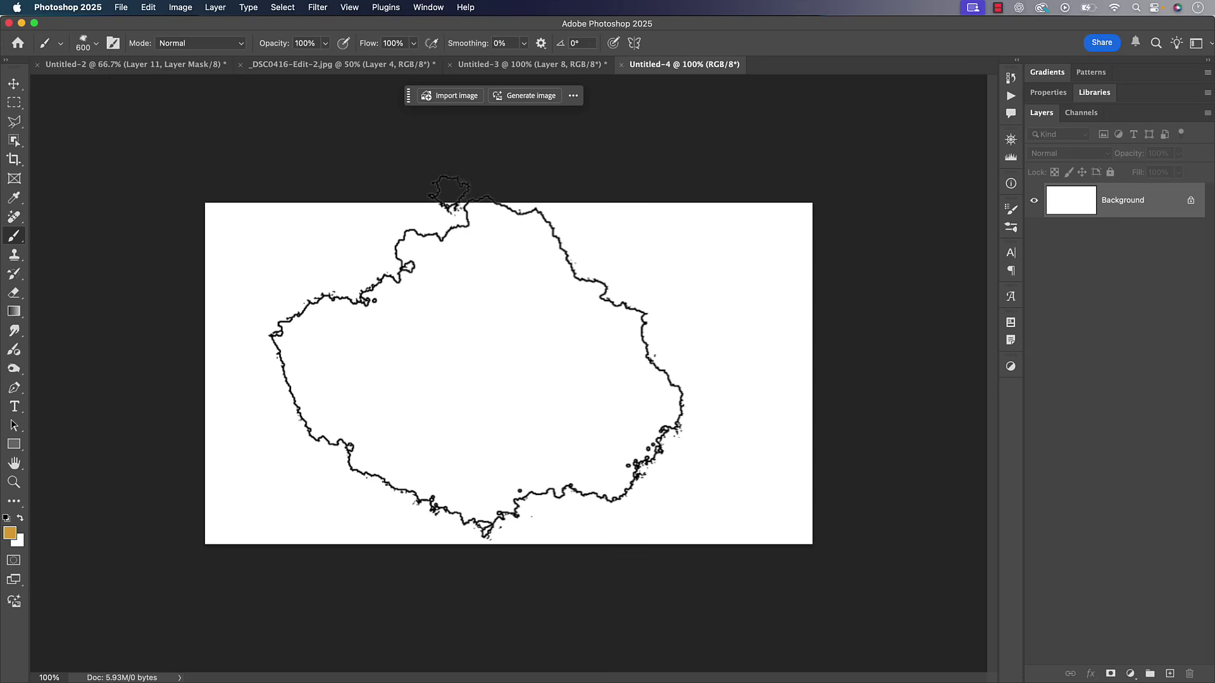
{"action": "key", "text": "v"}
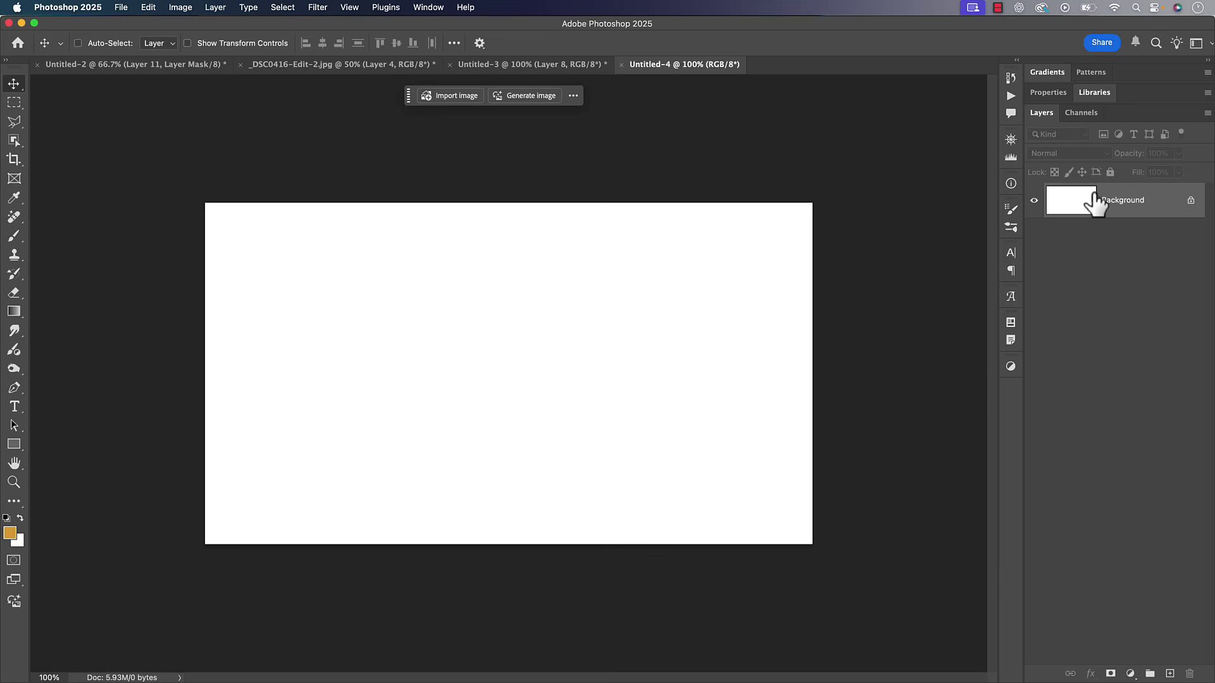
Fill the Background with the theme's dark maroon red (R87 G45 B40).
{"action": "left_click", "coordinate": [1093, 96]}
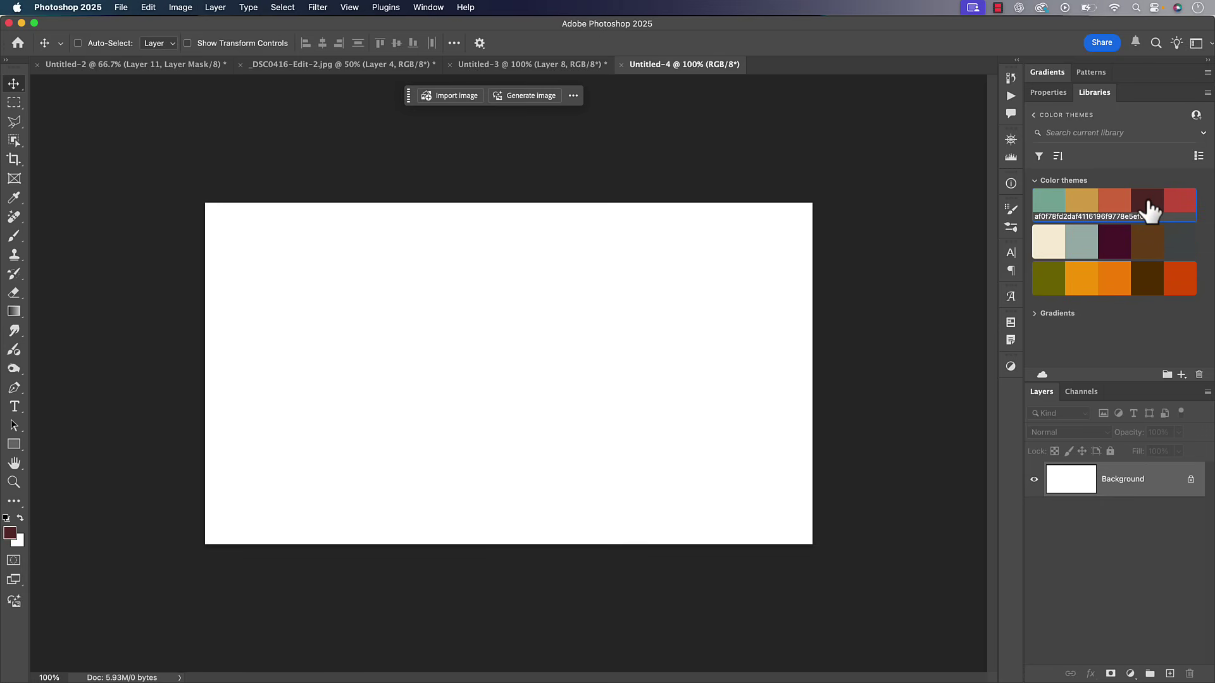
{"action": "key", "text": "alt+BackSpace"}
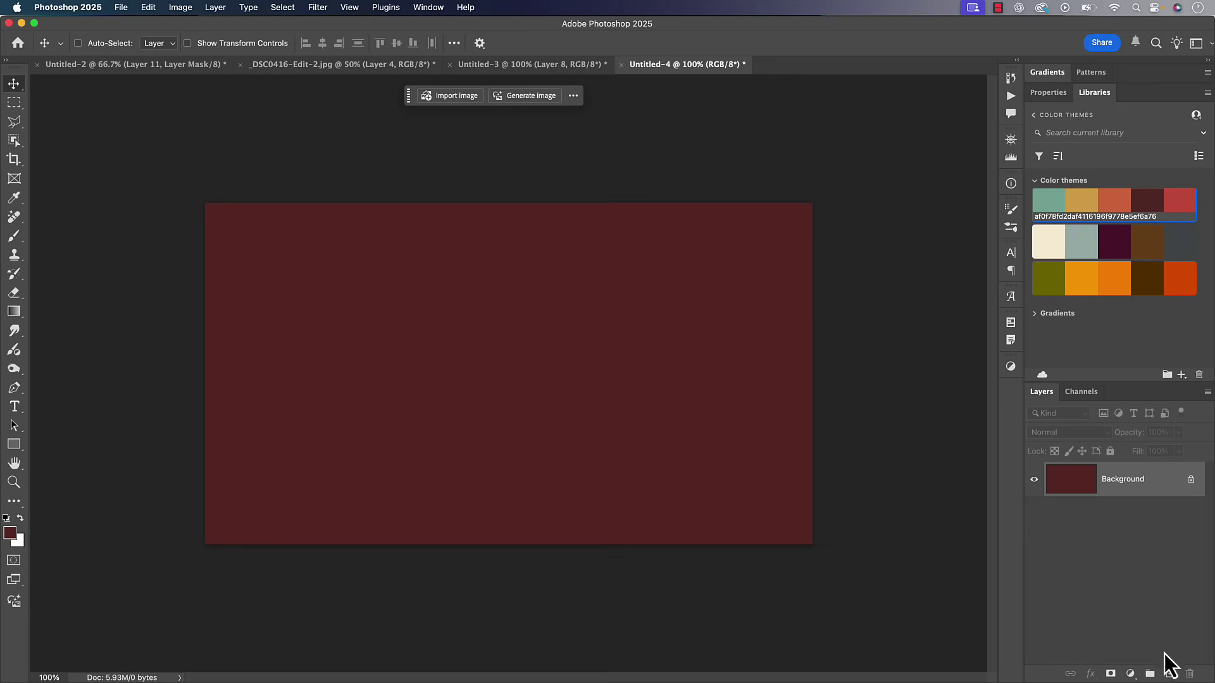
Add a new empty Layer 1 and set the brush to 1200 px.
{"action": "left_click", "coordinate": [1170, 674]}
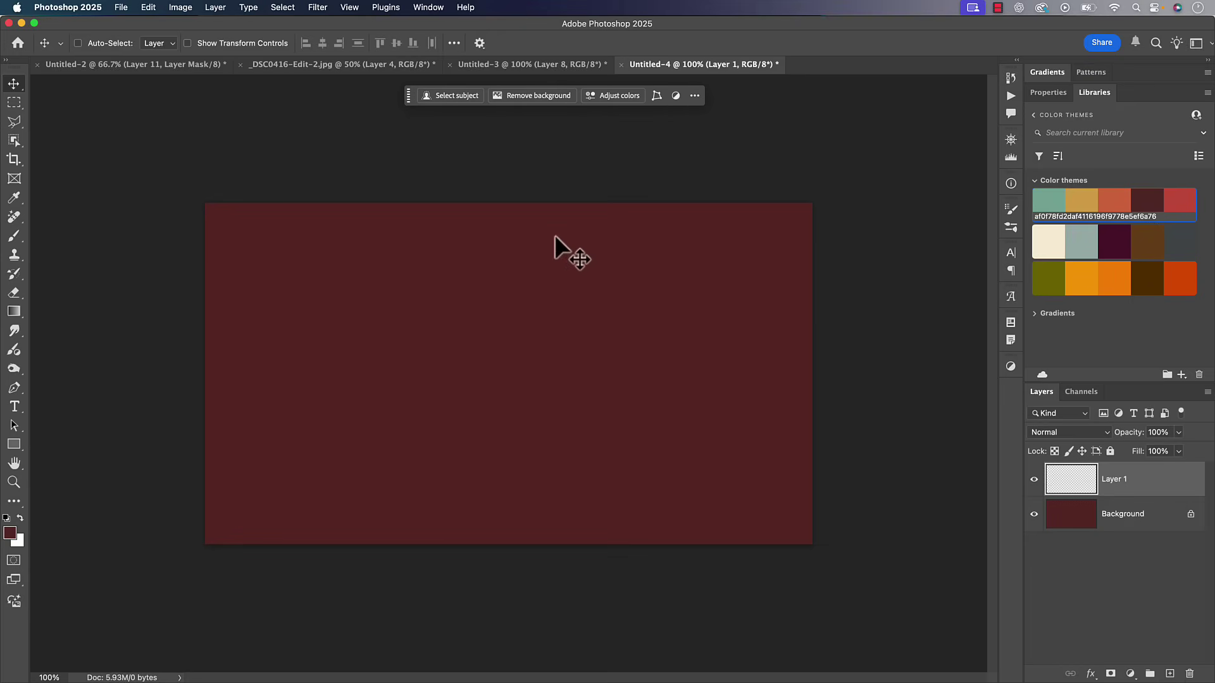
{"action": "key", "text": "b"}
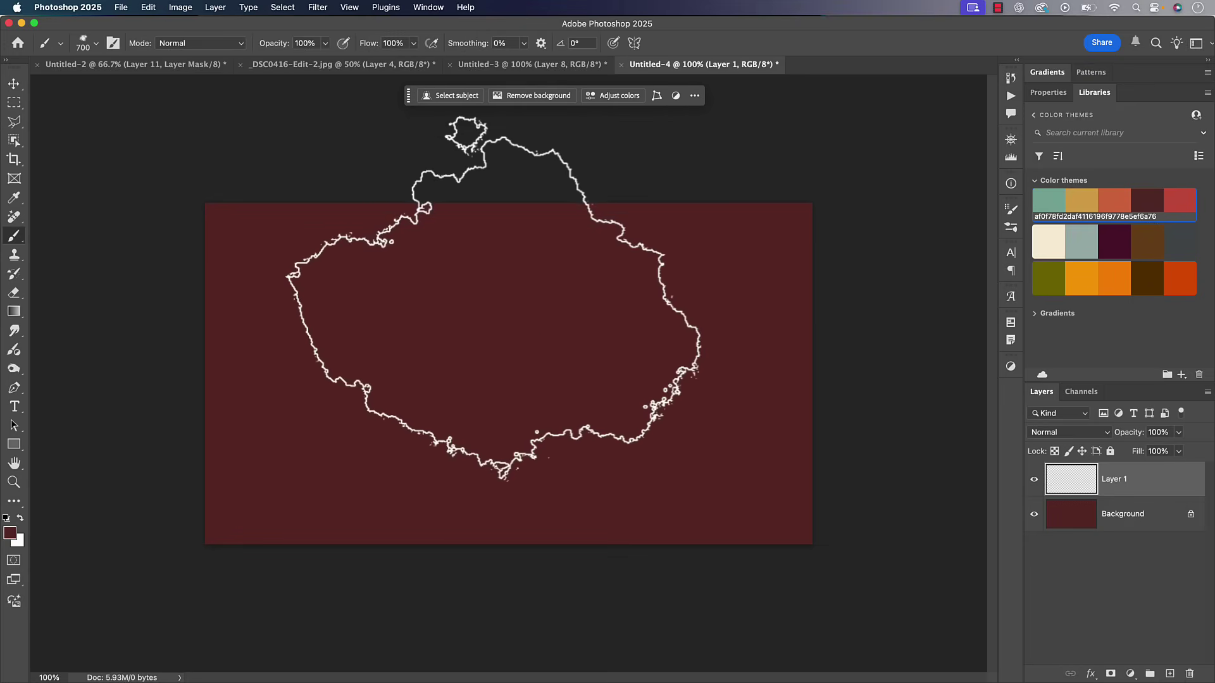
{"action": "key", "text": "bracketright"}
{"action": "key", "text": "bracketright"}
{"action": "key", "text": "bracketright"}
{"action": "key", "text": "bracketleft"}
{"action": "key", "text": "bracketleft"}
{"action": "key", "text": "bracketleft"}
{"action": "key", "text": "bracketleft"}
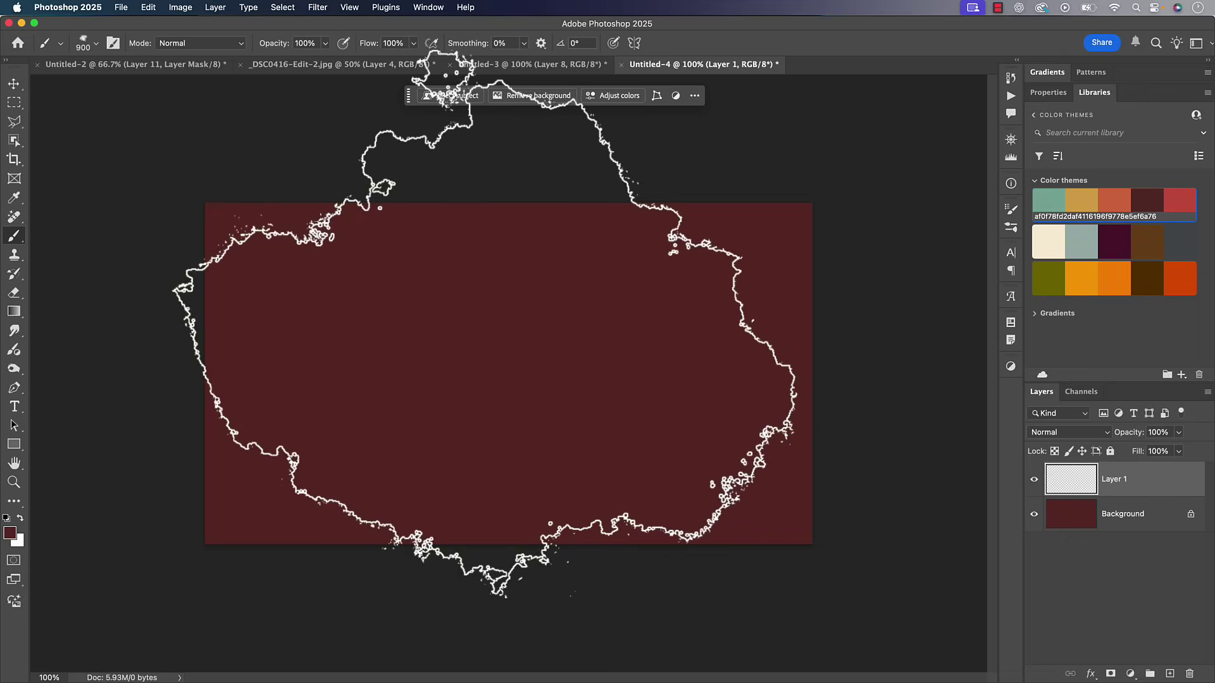
{"action": "key", "text": "bracketright"}
{"action": "key", "text": "bracketright"}
{"action": "key", "text": "bracketright"}
{"action": "key", "text": "bracketright"}
{"action": "key", "text": "bracketright"}
{"action": "key", "text": "bracketright"}
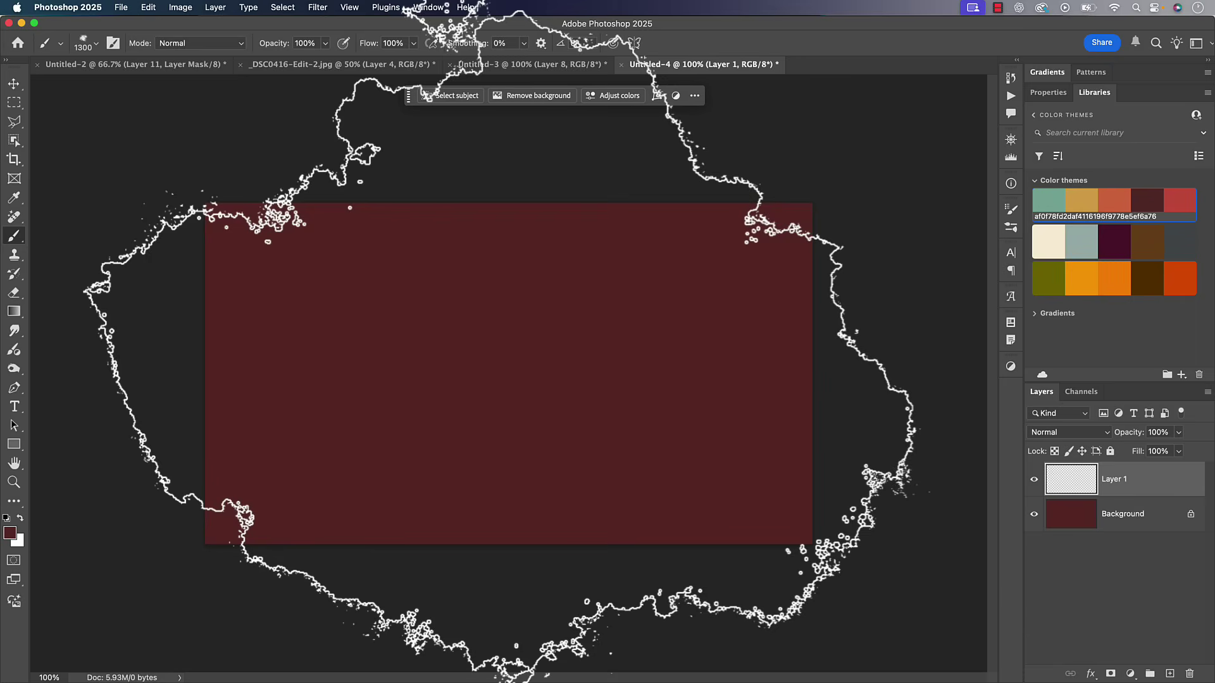
{"action": "key", "text": "space"}
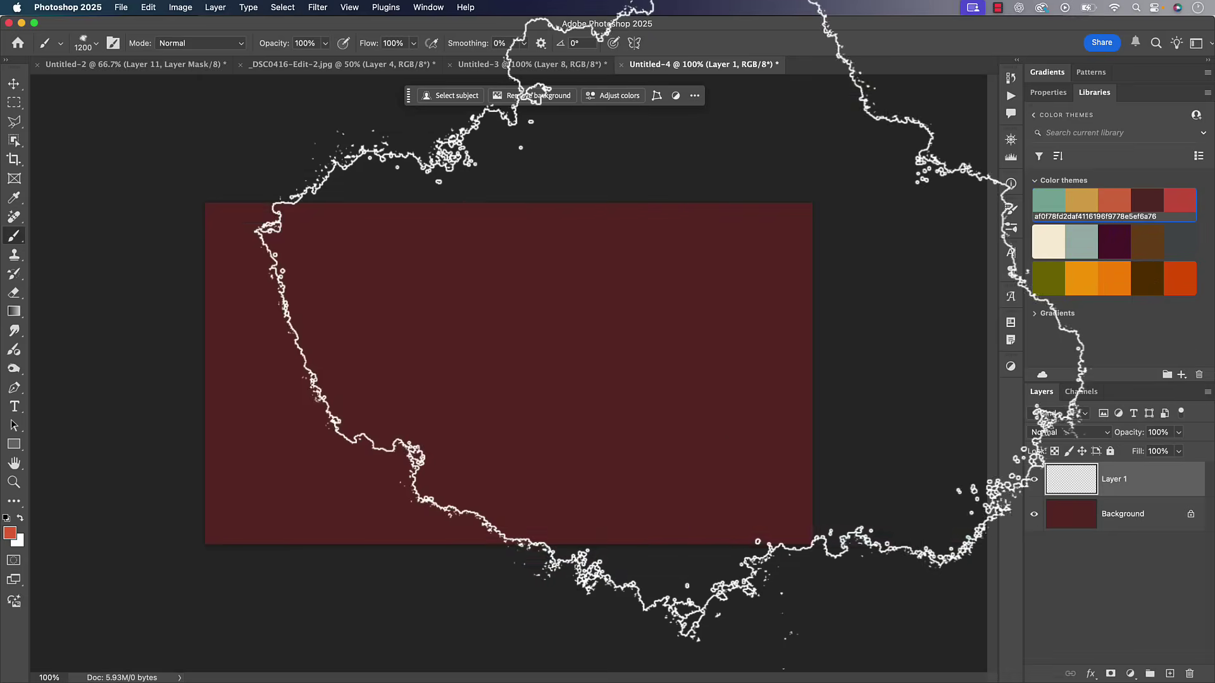
Dab soft red and orange clouds across the top, bottom, centre and upper-right.
{"action": "left_click_drag", "start_coordinate": [265, 186], "coordinate": [278, 190]}
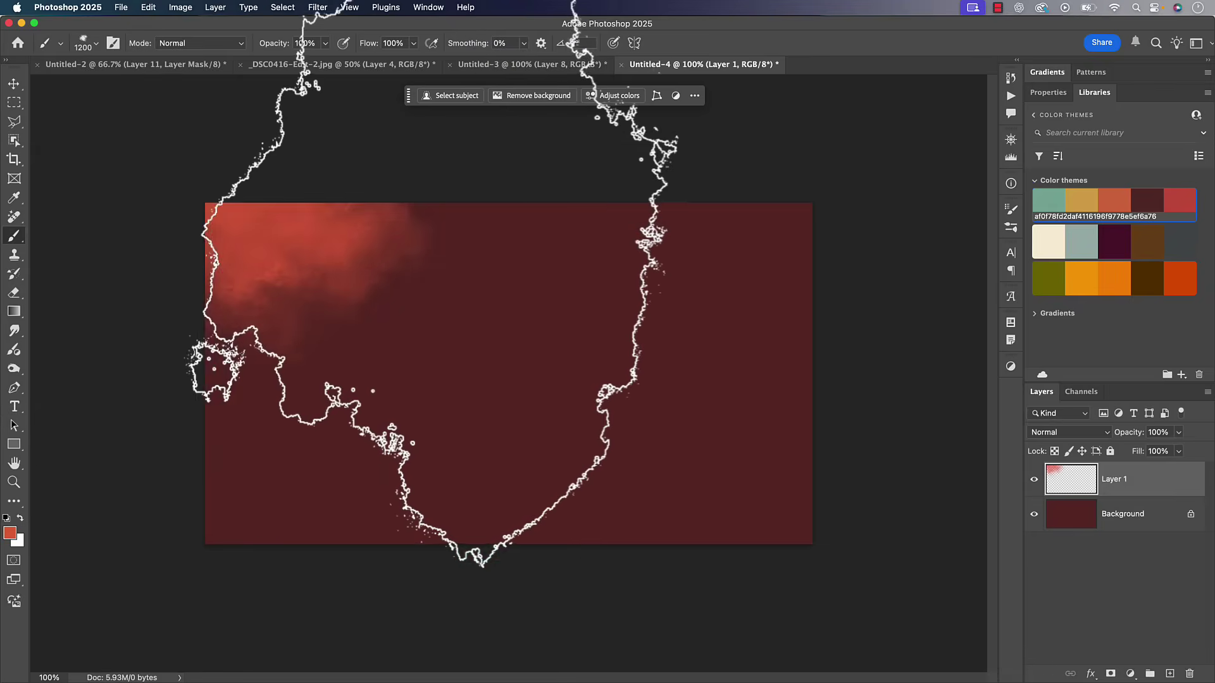
{"action": "left_click", "coordinate": [817, 209]}
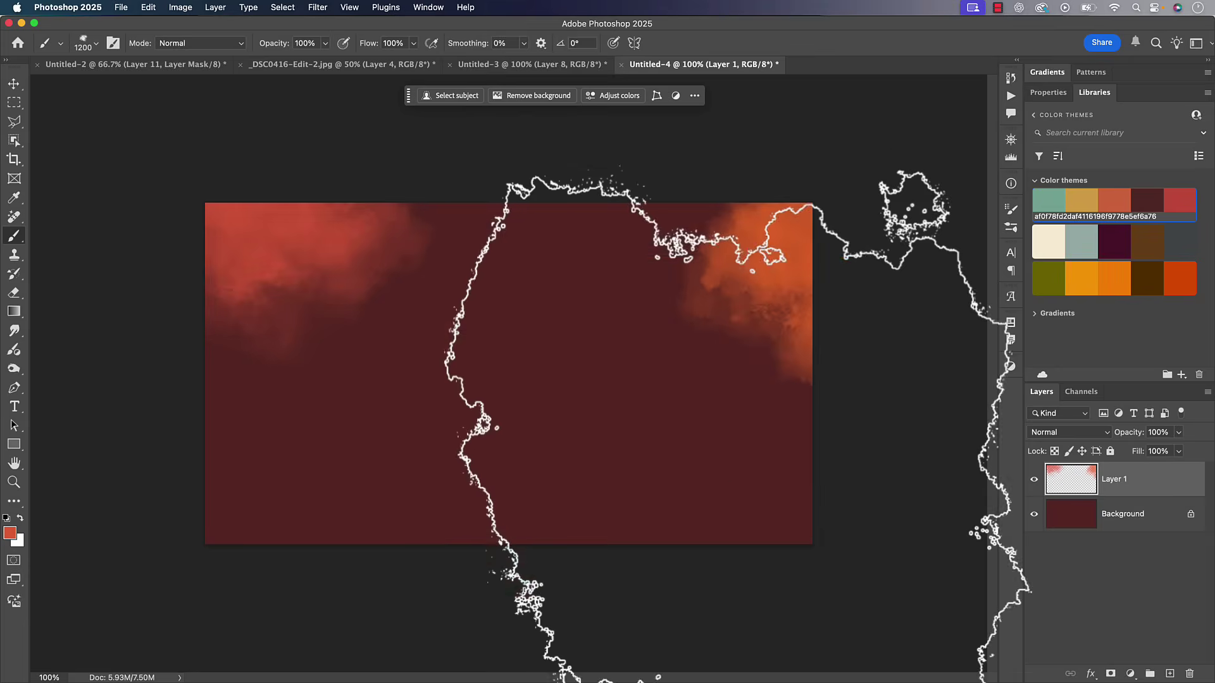
{"action": "left_click", "coordinate": [728, 450]}
{"action": "left_click", "coordinate": [257, 481]}
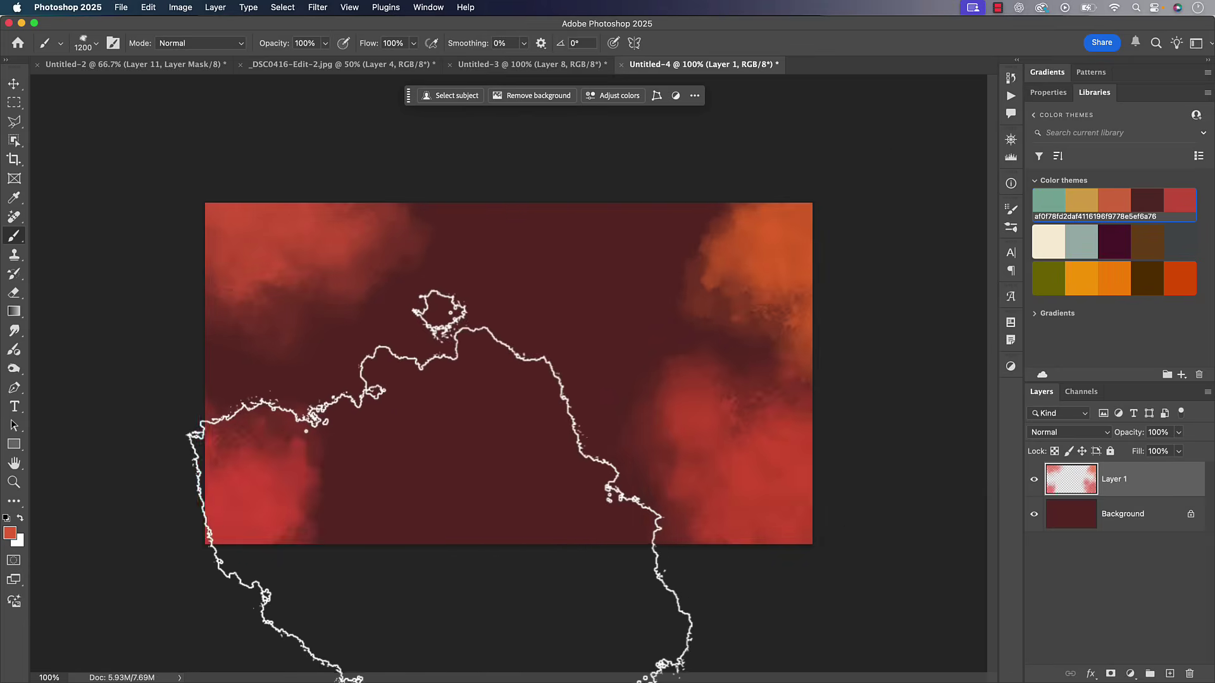
{"action": "left_click", "coordinate": [405, 471]}
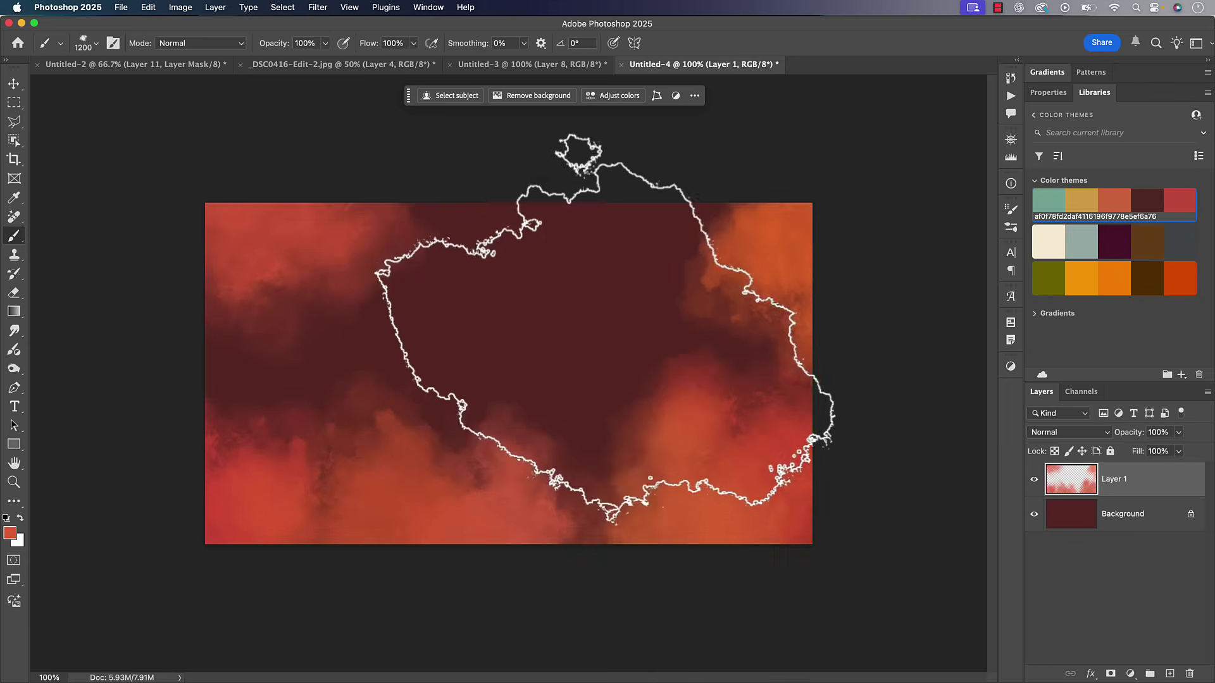
{"action": "left_click", "coordinate": [532, 266]}
{"action": "left_click", "coordinate": [424, 326]}
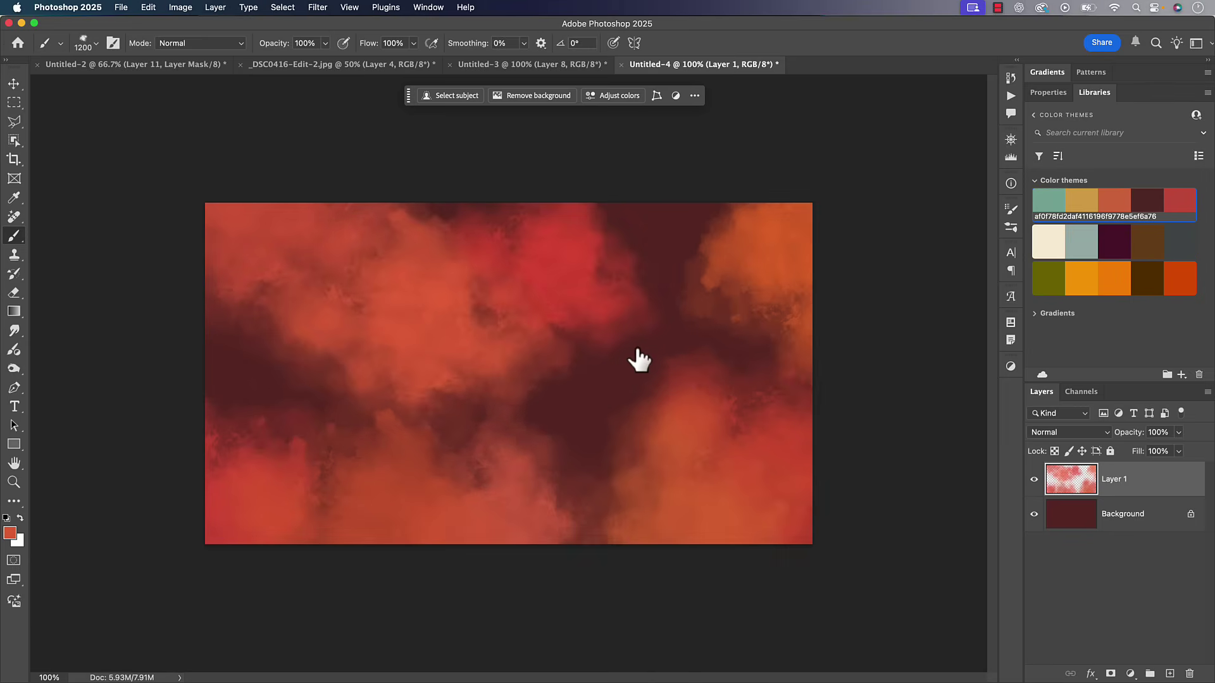
{"action": "left_click", "coordinate": [684, 252]}
{"action": "left_click", "coordinate": [635, 386]}
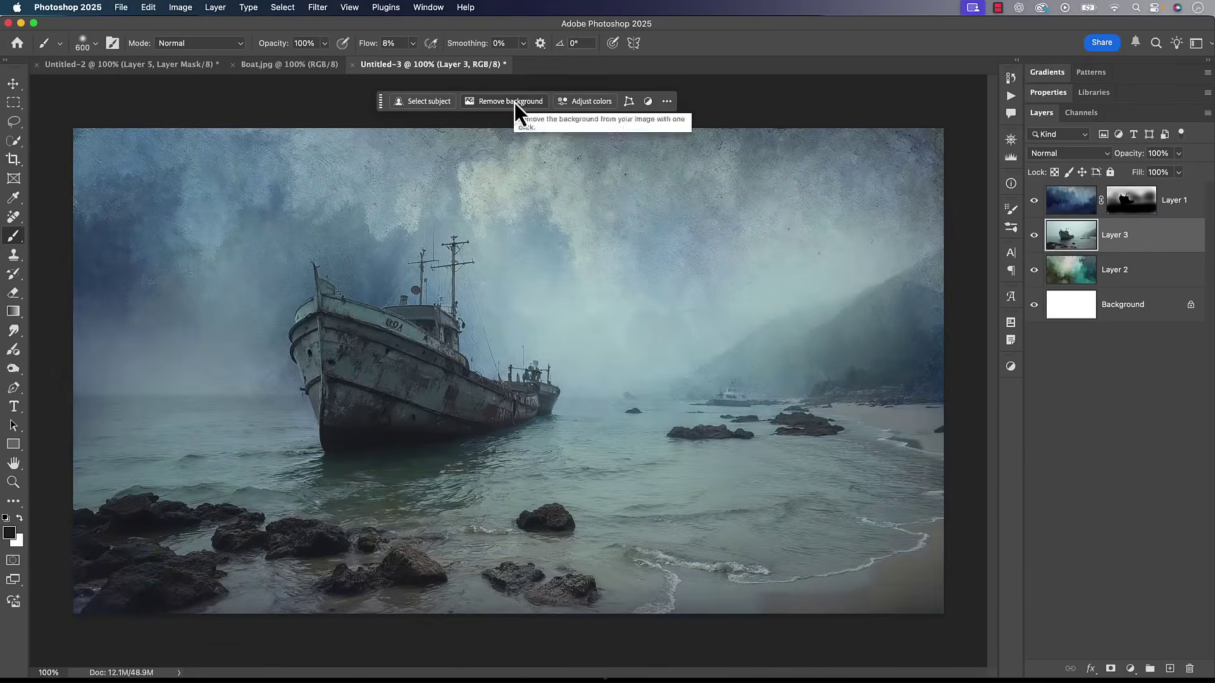
Mask Layer 3 in the shipwreck composite, restoring the water and revealing the foggy hillside.
{"action": "left_click", "coordinate": [518, 101]}
{"action": "key", "text": "x"}
{"action": "left_click_drag", "start_coordinate": [578, 366], "coordinate": [583, 502]}
{"action": "key", "text": "bracketleft"}
{"action": "key", "text": "bracketleft"}
{"action": "key", "text": "bracketleft"}
{"action": "key", "text": "bracketleft"}
{"action": "key", "text": "bracketleft"}
{"action": "left_click_drag", "start_coordinate": [447, 542], "coordinate": [471, 469]}
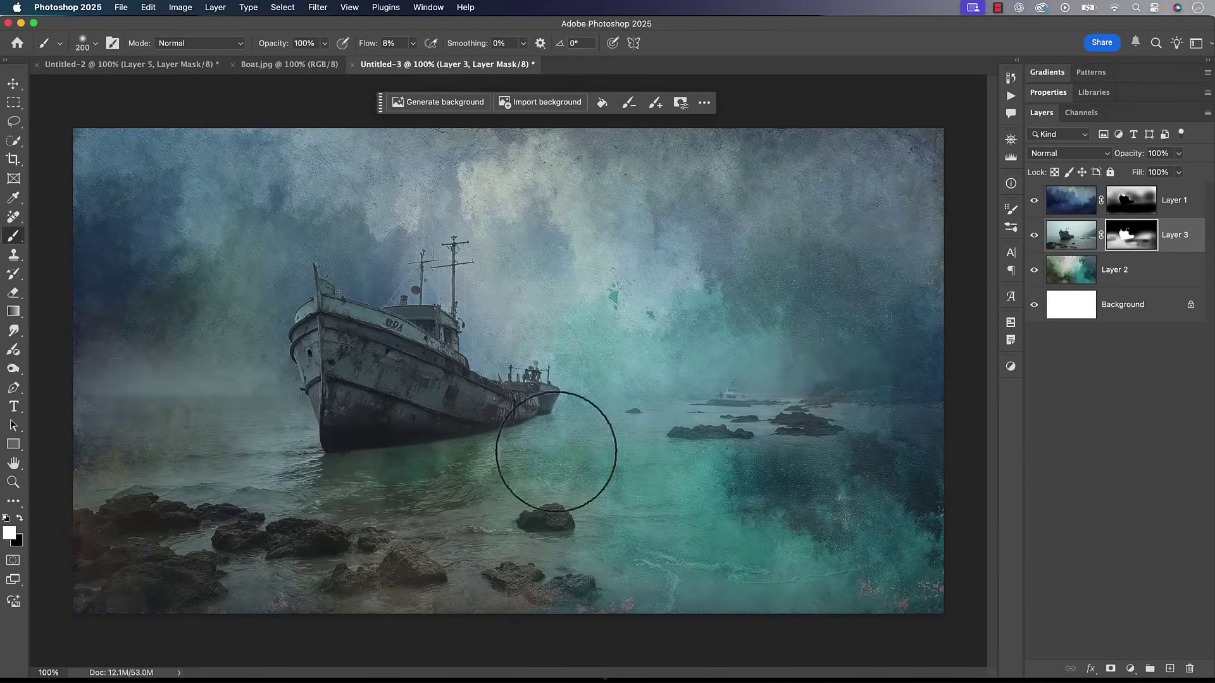
{"action": "key", "text": "x"}
{"action": "key", "text": "bracketright"}
{"action": "key", "text": "bracketright"}
{"action": "key", "text": "bracketright"}
{"action": "mouse_move", "coordinate": [674, 387]}
{"action": "left_mouse_down"}
{"action": "mouse_move", "coordinate": [897, 280]}
{"action": "mouse_move", "coordinate": [936, 420]}
{"action": "left_mouse_up"}
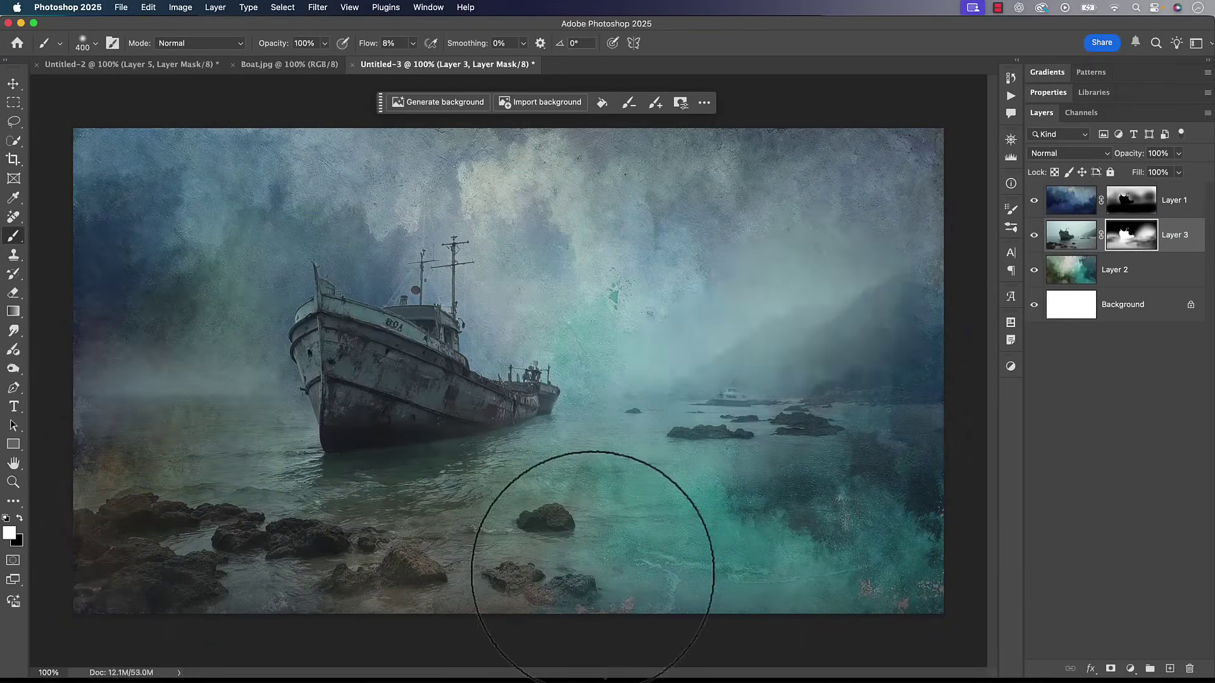
Try selecting the water and rocks, step back, then target Layer 1's mask with a 700 px brush.
{"action": "key", "text": "w"}
{"action": "key", "text": "super+2"}
{"action": "left_click", "coordinate": [534, 538]}
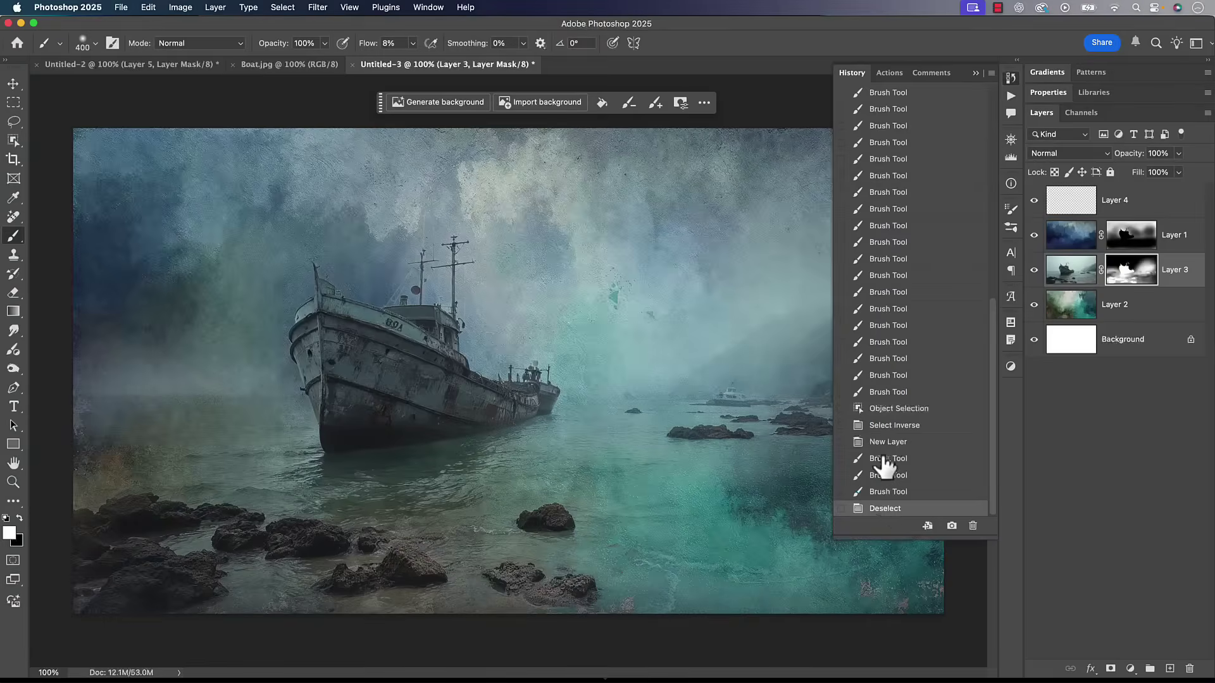
{"action": "left_click", "coordinate": [882, 467]}
{"action": "left_click", "coordinate": [1131, 235]}
{"action": "key", "text": "bracketright"}
{"action": "key", "text": "bracketright"}
{"action": "key", "text": "bracketright"}
{"action": "left_click", "coordinate": [1069, 234]}
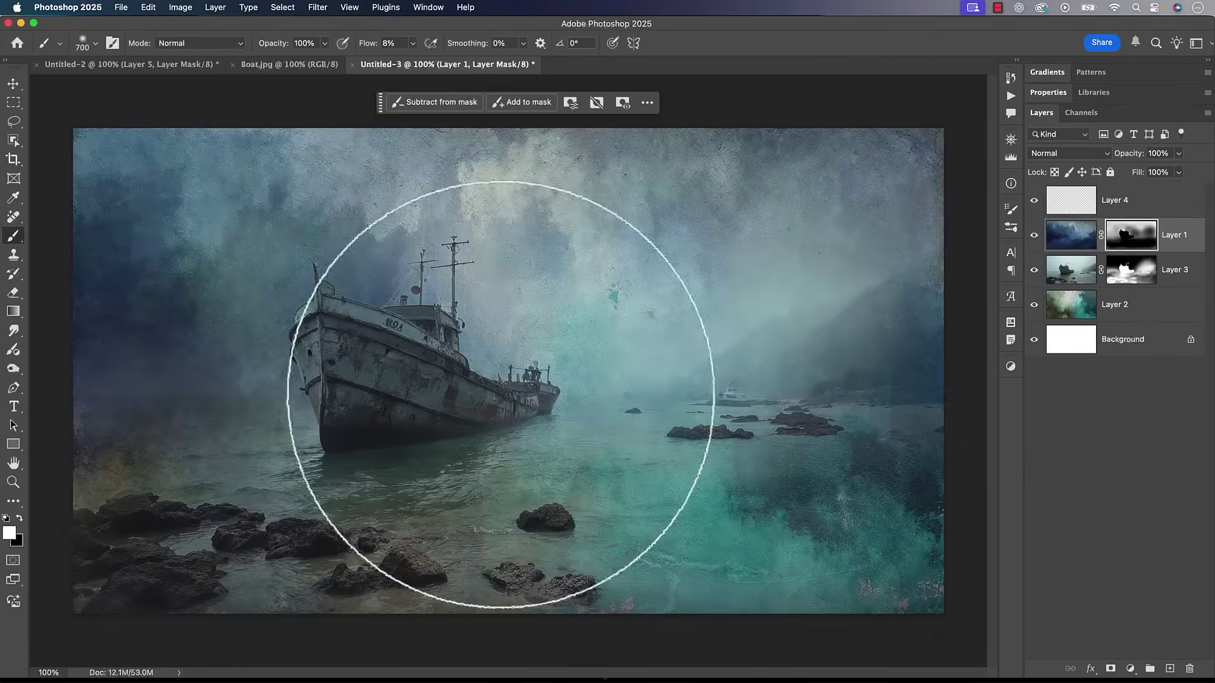
{"action": "left_click", "coordinate": [1117, 307]}
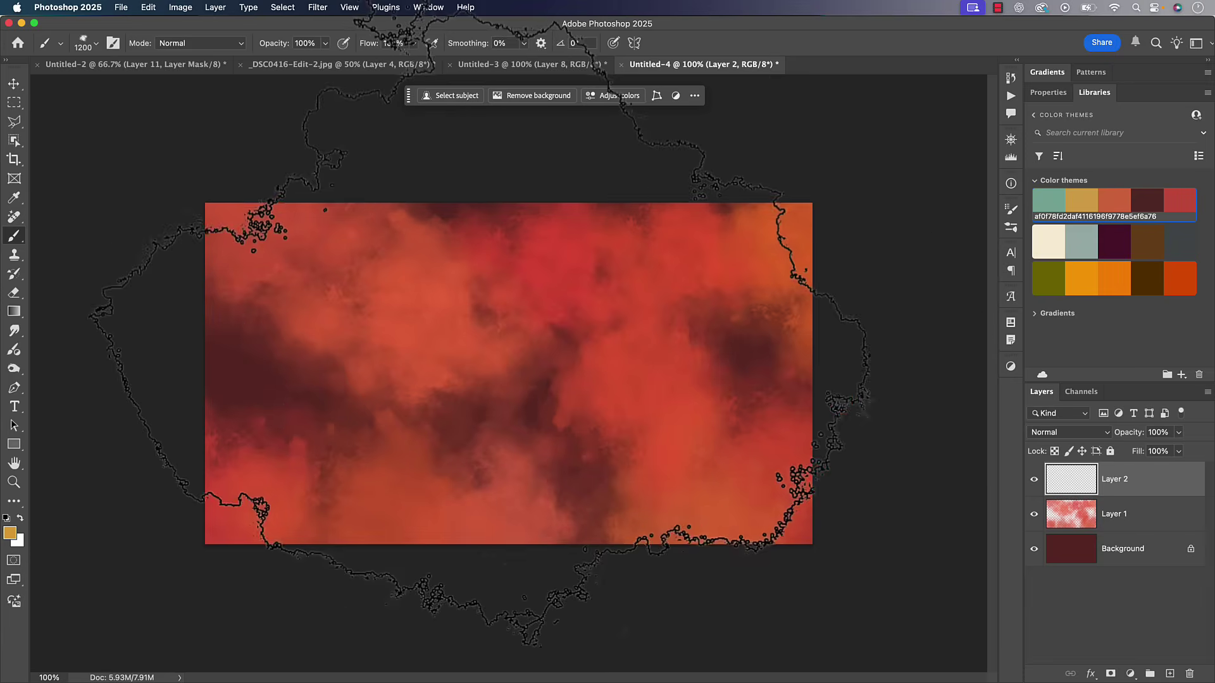
Paint golden-yellow clouds over the upper left and middle, undoing the lower-left strokes.
{"action": "key", "text": "bracketleft"}
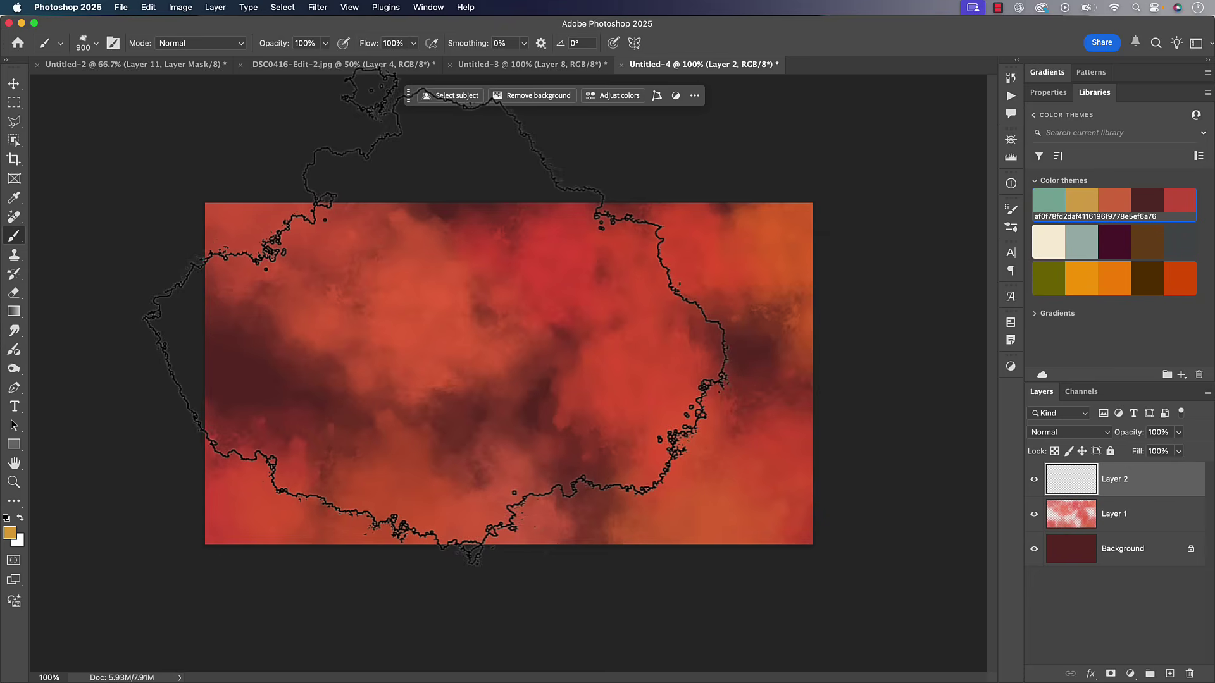
{"action": "mouse_move", "coordinate": [434, 304]}
{"action": "left_mouse_down"}
{"action": "mouse_move", "coordinate": [434, 293]}
{"action": "mouse_move", "coordinate": [434, 372]}
{"action": "mouse_move", "coordinate": [314, 412]}
{"action": "mouse_move", "coordinate": [101, 392]}
{"action": "mouse_move", "coordinate": [266, 570]}
{"action": "mouse_move", "coordinate": [335, 510]}
{"action": "left_mouse_up"}
{"action": "key", "text": "super+z"}
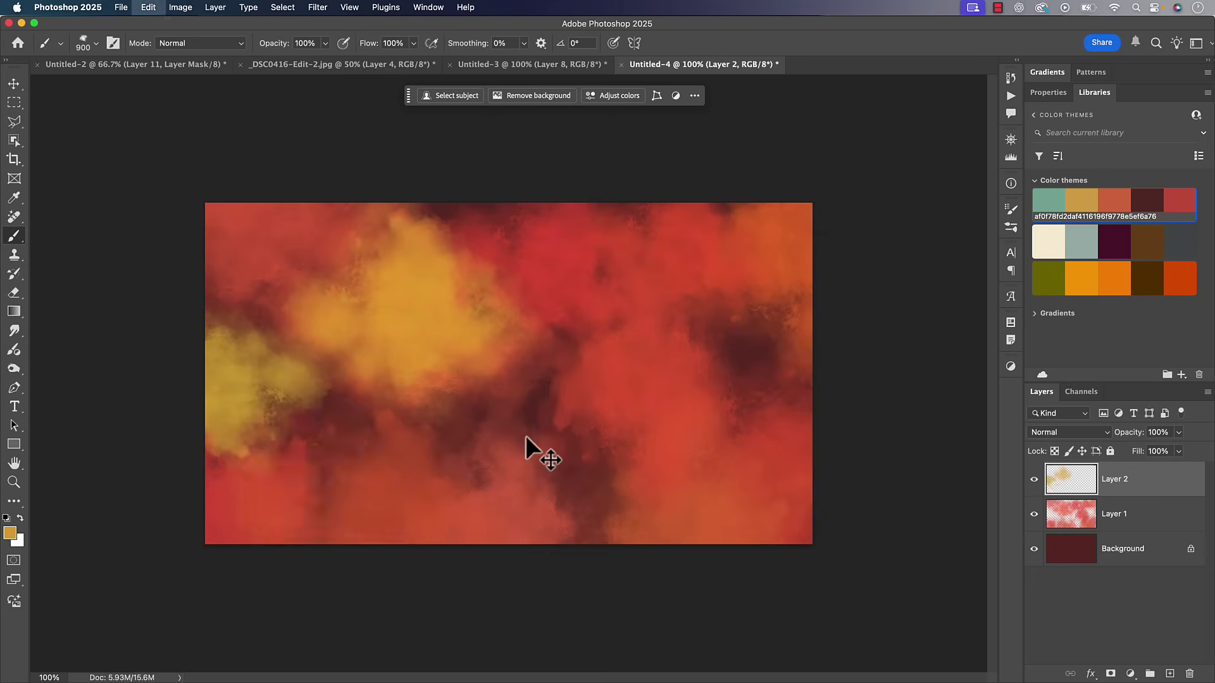
{"action": "key", "text": "super+z"}
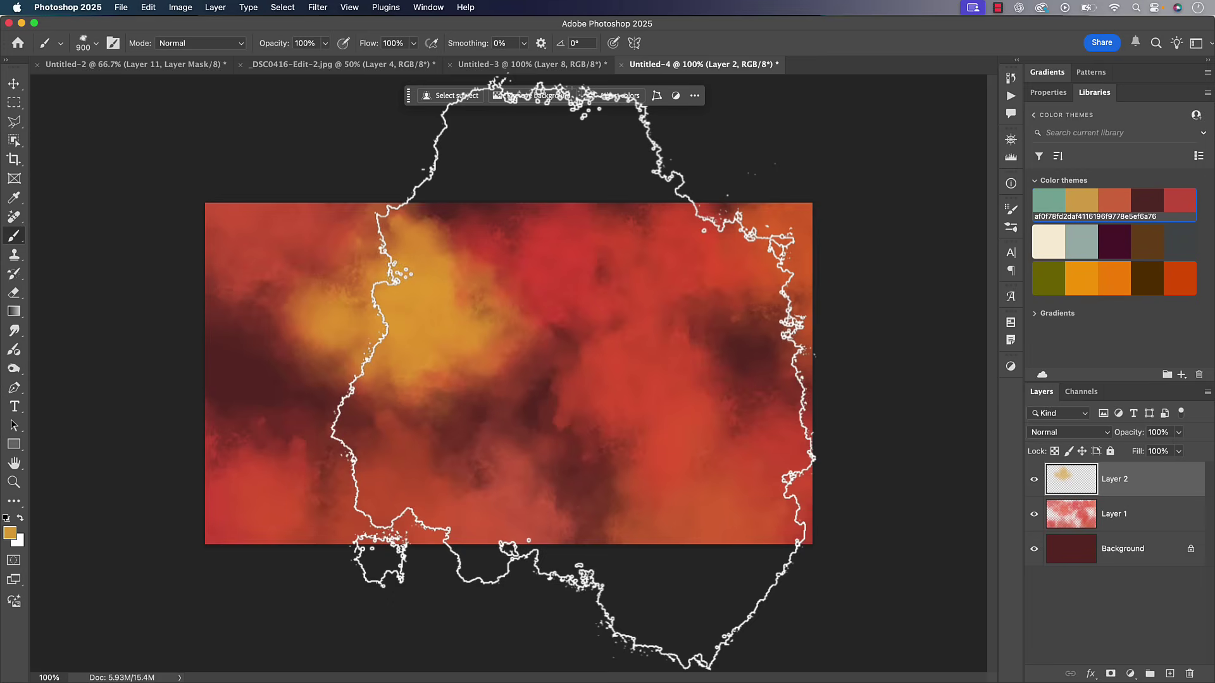
{"action": "mouse_move", "coordinate": [573, 372]}
{"action": "left_mouse_down"}
{"action": "mouse_move", "coordinate": [633, 272]}
{"action": "mouse_move", "coordinate": [728, 246]}
{"action": "mouse_move", "coordinate": [890, 307]}
{"action": "left_mouse_up"}
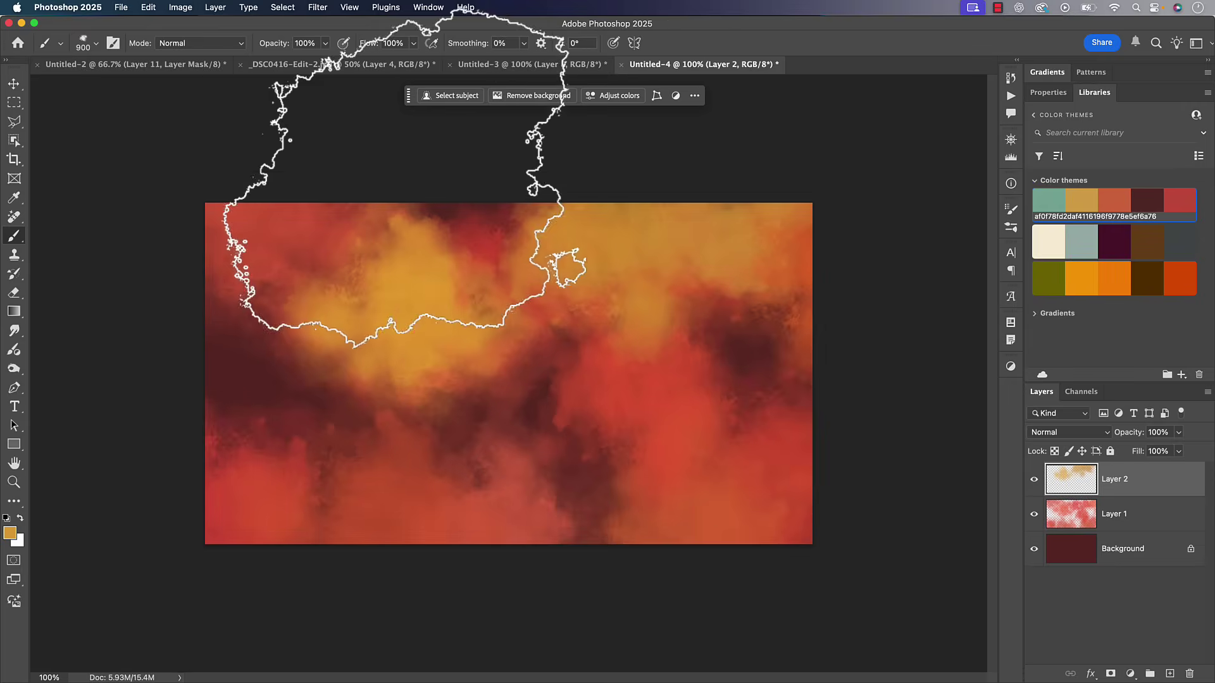
{"action": "left_click_drag", "start_coordinate": [403, 180], "coordinate": [367, 272]}
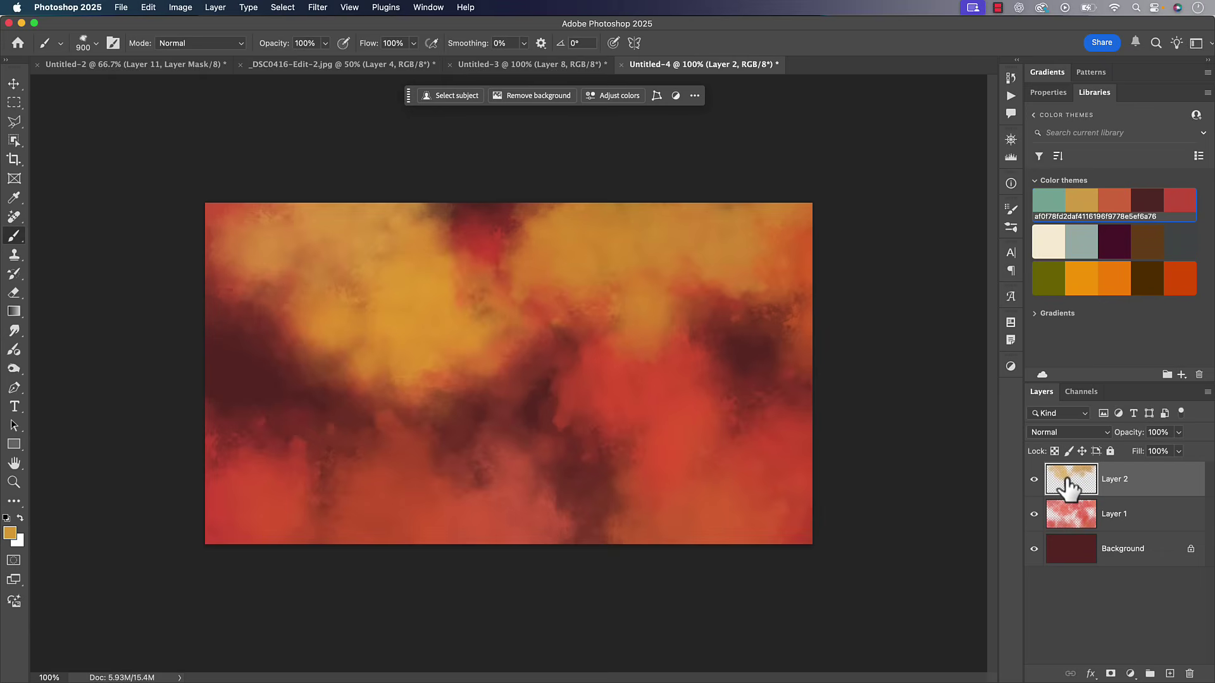
Set Layer 2 to Linear Dodge (Add) at 47% fill, keeping Layer 1 on Normal.
{"action": "left_click", "coordinate": [1072, 431]}
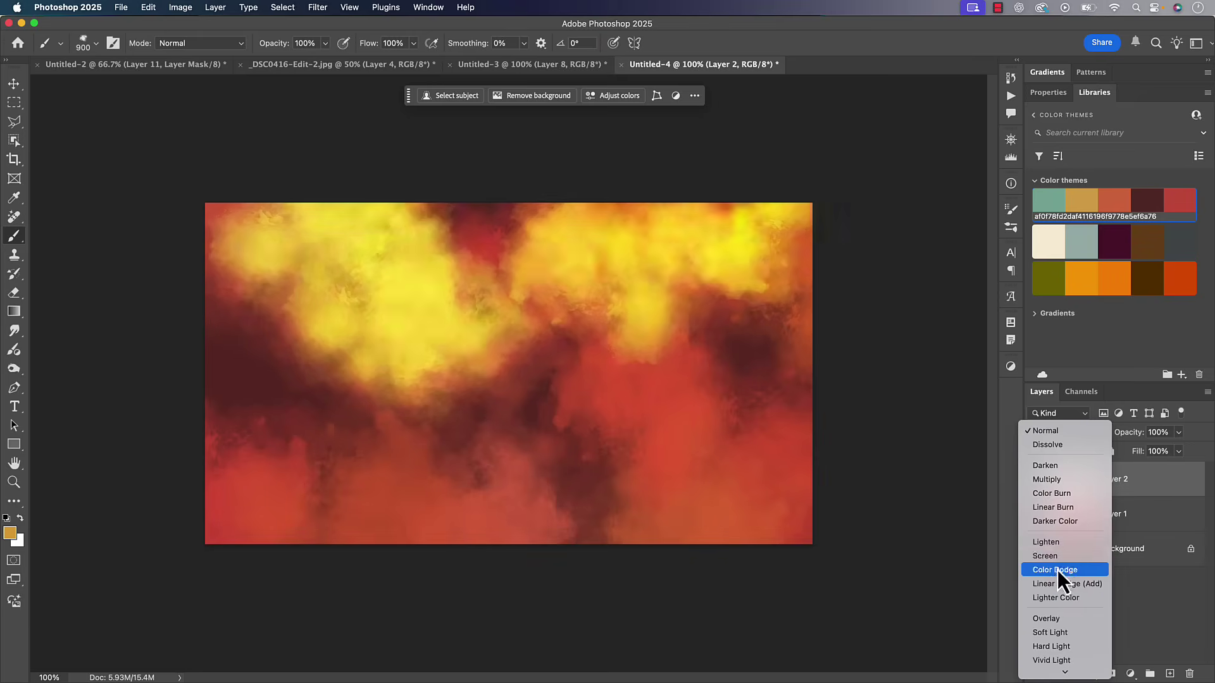
{"action": "left_click", "coordinate": [1057, 582]}
{"action": "left_click_drag", "start_coordinate": [1139, 453], "coordinate": [1107, 453]}
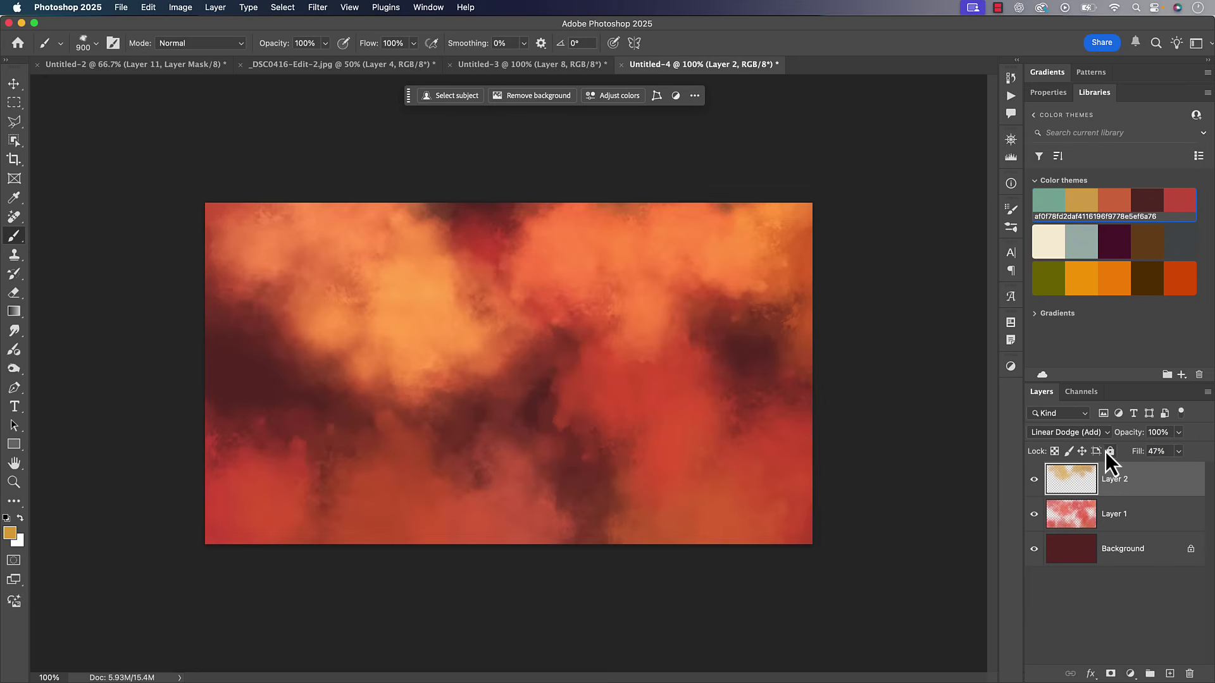
{"action": "left_click", "coordinate": [1069, 514]}
{"action": "left_click", "coordinate": [1076, 436]}
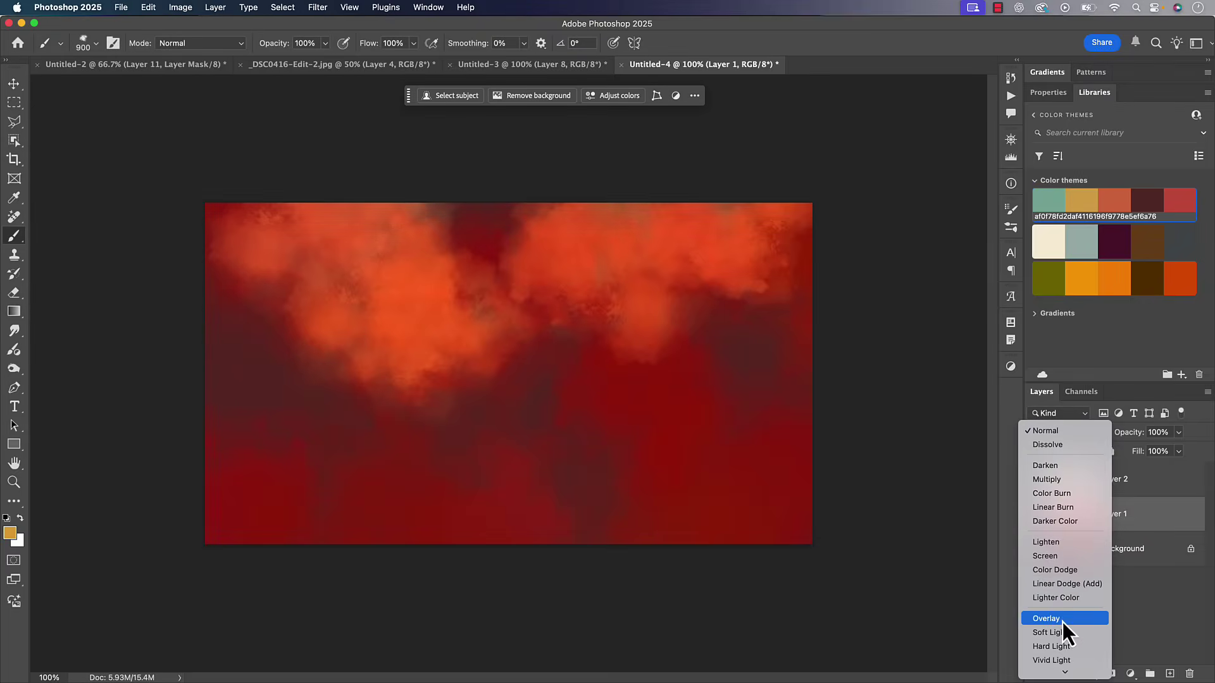
{"action": "left_click", "coordinate": [1077, 430]}
{"action": "left_click", "coordinate": [1072, 482]}
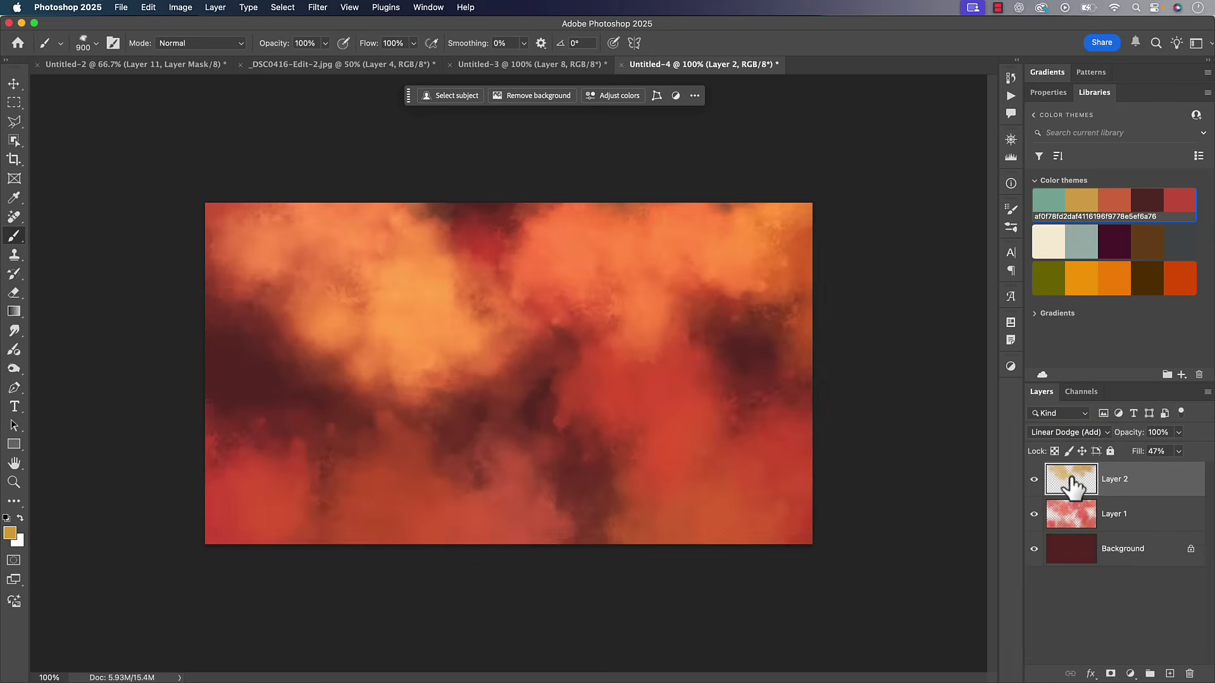
On a new Layer 3, set a 1400 px red-orange Multiply brush and test strokes.
{"action": "left_click", "coordinate": [1170, 674]}
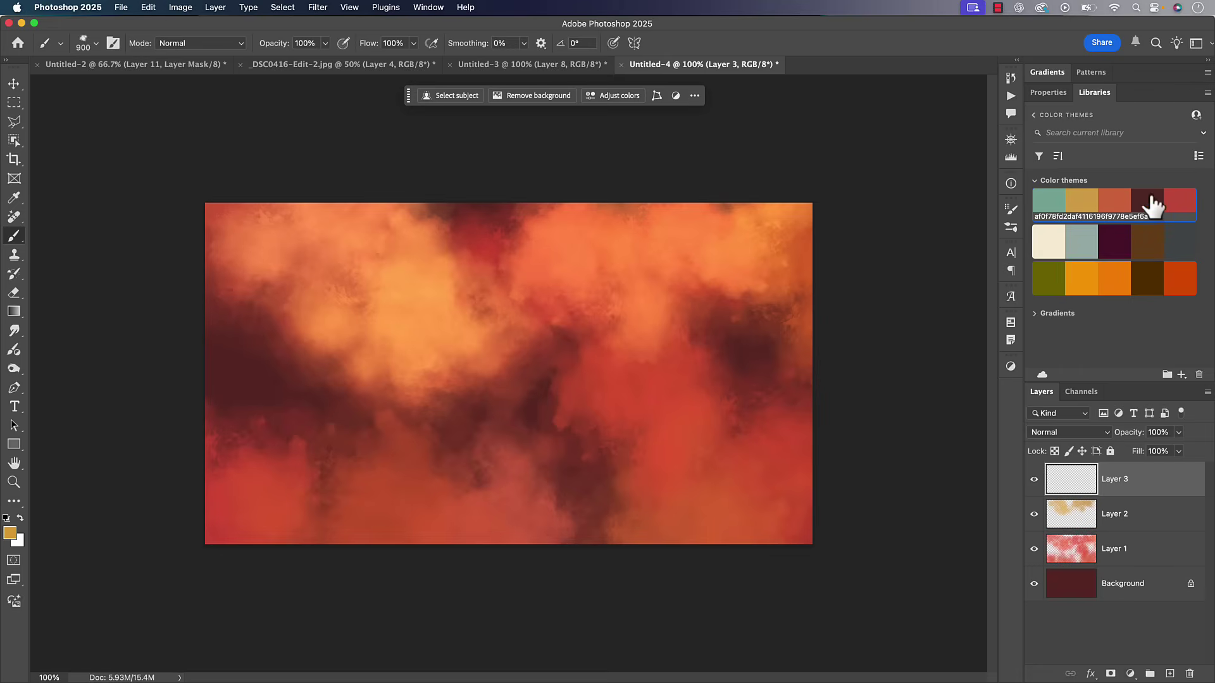
{"action": "left_click", "coordinate": [1119, 214]}
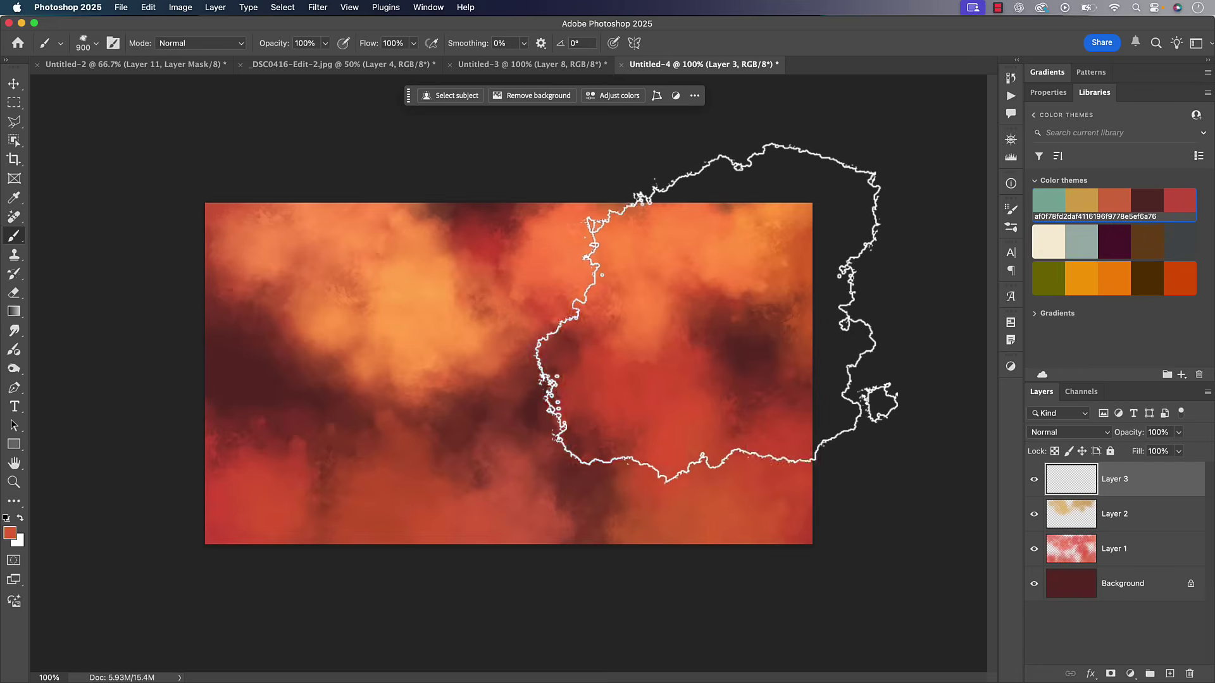
{"action": "left_click", "coordinate": [179, 44]}
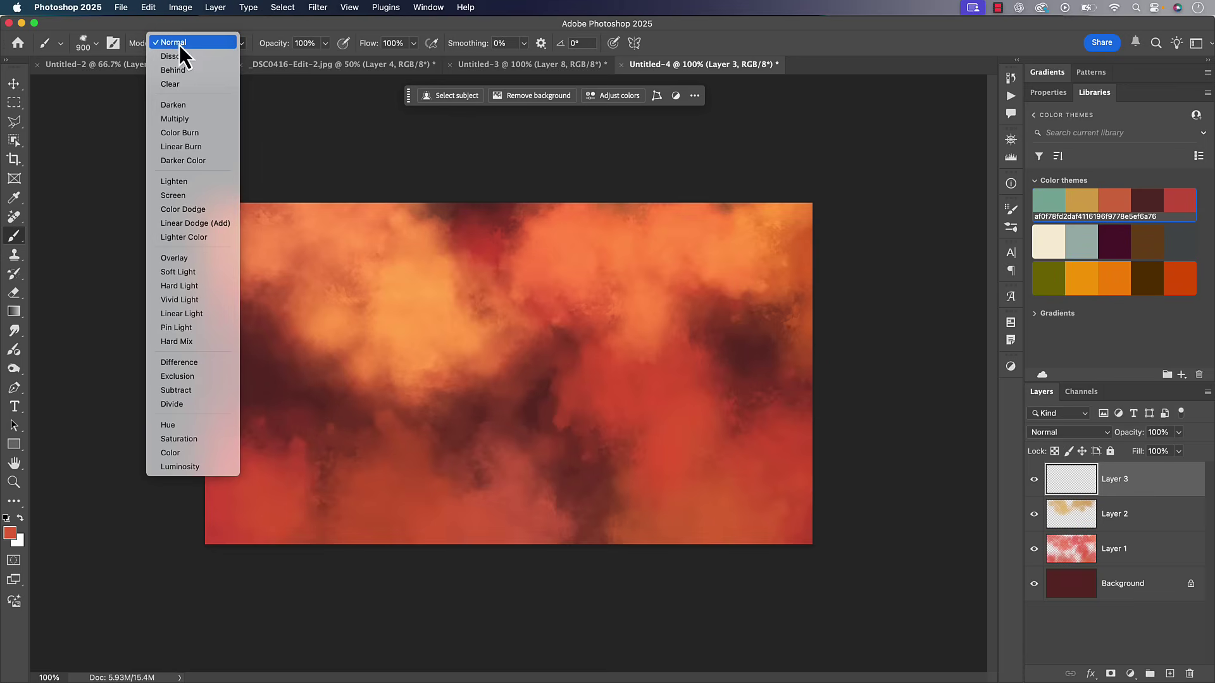
{"action": "left_click", "coordinate": [190, 123]}
{"action": "key", "text": "]"}
{"action": "key", "text": "]"}
{"action": "key", "text": "]"}
{"action": "key", "text": "]"}
{"action": "key", "text": "]"}
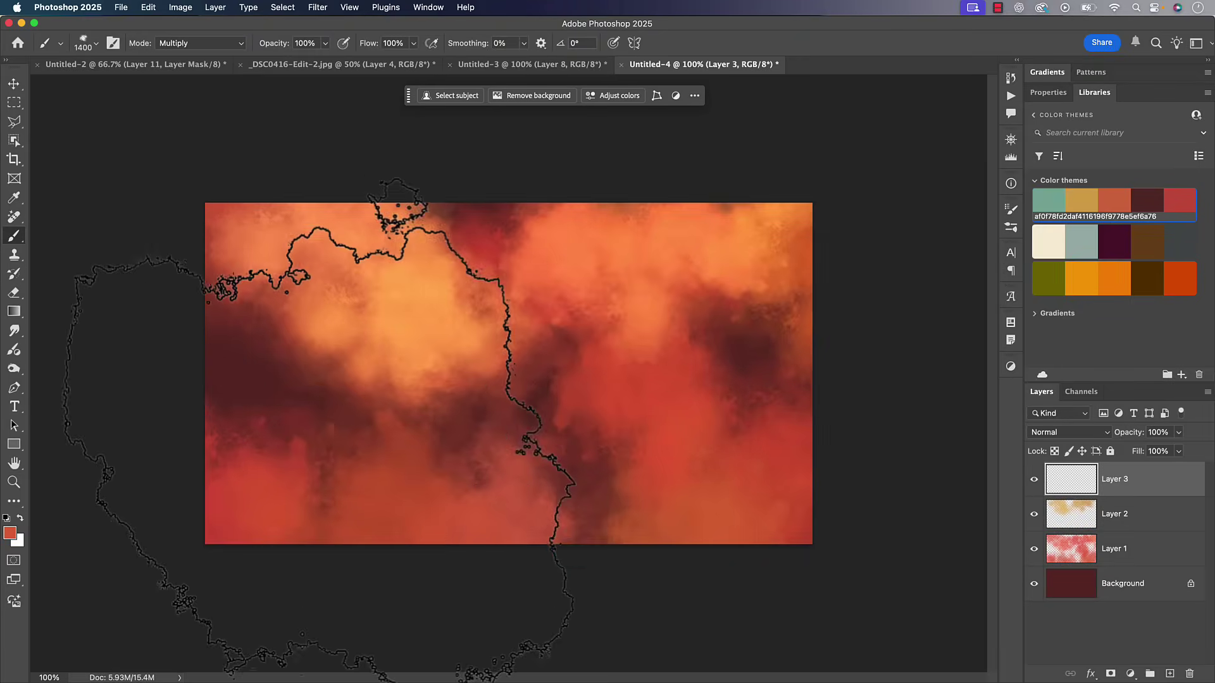
{"action": "left_click", "coordinate": [324, 475]}
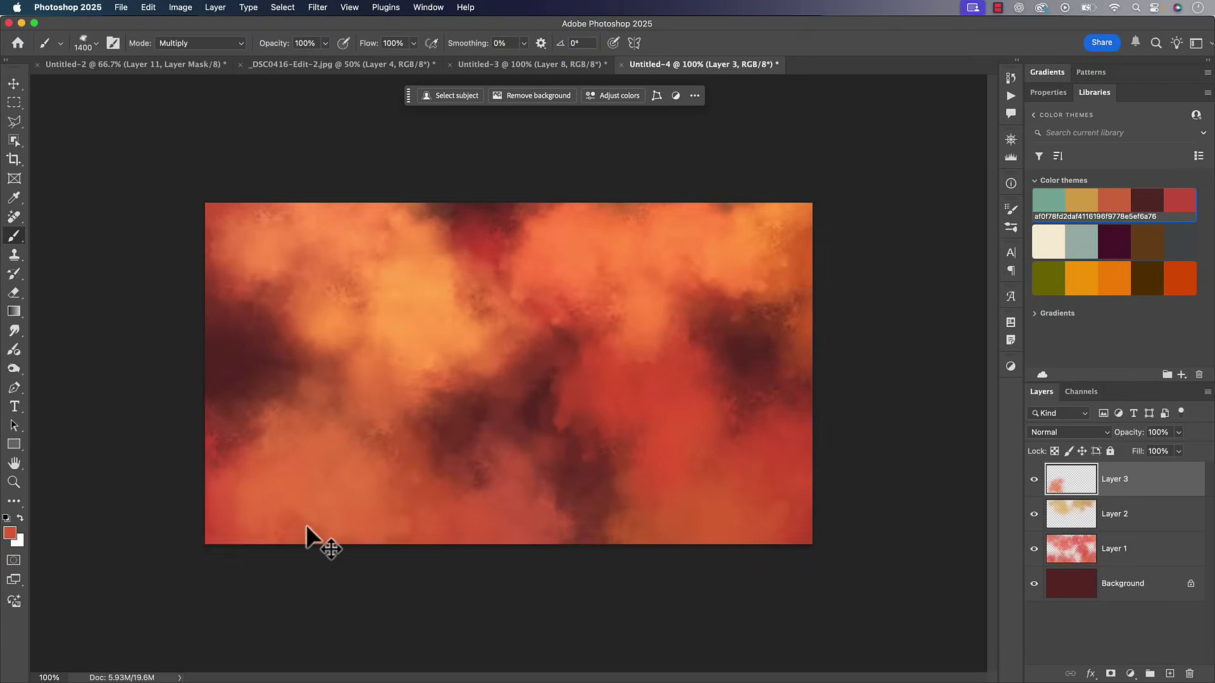
{"action": "key", "text": "super+z"}
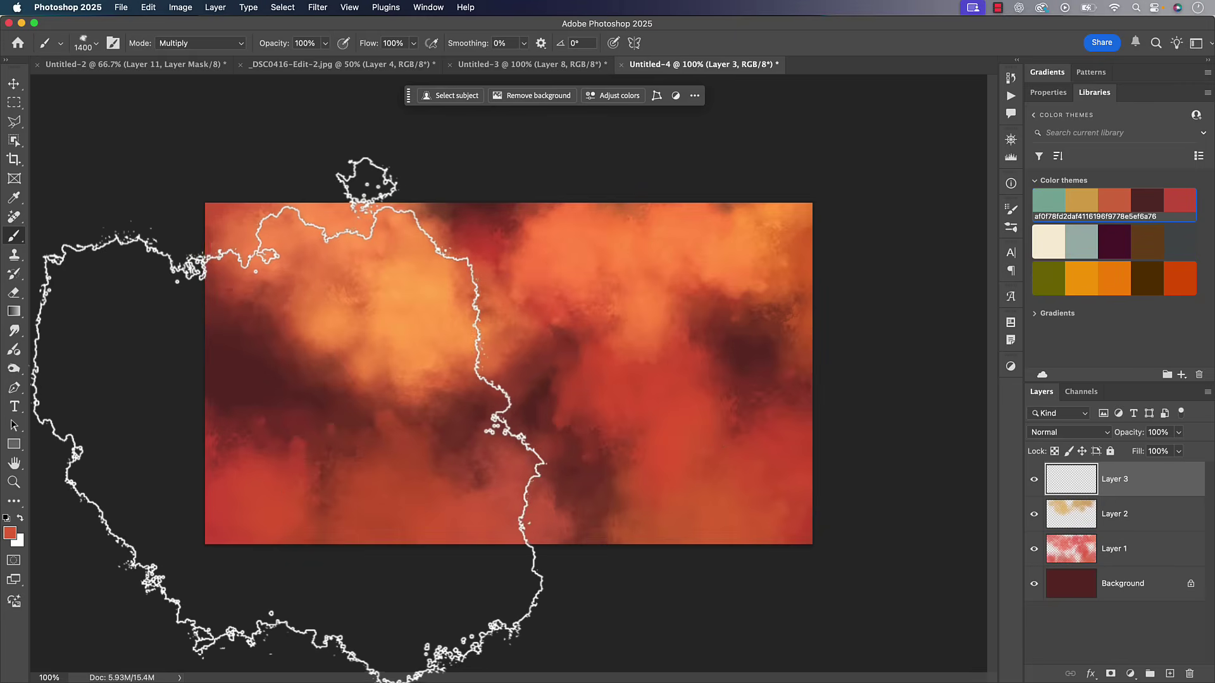
{"action": "left_click", "coordinate": [50, 411]}
{"action": "mouse_move", "coordinate": [19, 541]}
{"action": "left_mouse_down"}
{"action": "mouse_move", "coordinate": [244, 483]}
{"action": "mouse_move", "coordinate": [678, 535]}
{"action": "mouse_move", "coordinate": [745, 446]}
{"action": "mouse_move", "coordinate": [894, 485]}
{"action": "left_mouse_up"}
{"action": "key", "text": "super+z"}
{"action": "key", "text": "super+z"}
{"action": "key", "text": "super+z"}
{"action": "key", "text": "super+z"}
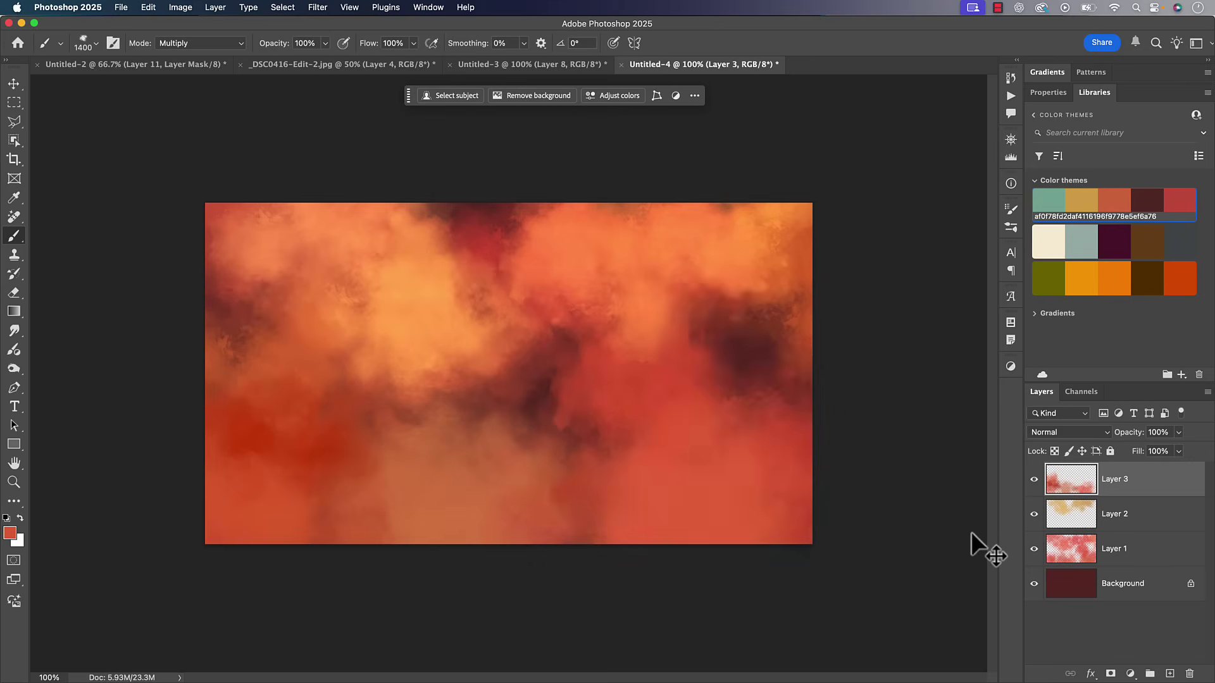
{"action": "key", "text": "super+z"}
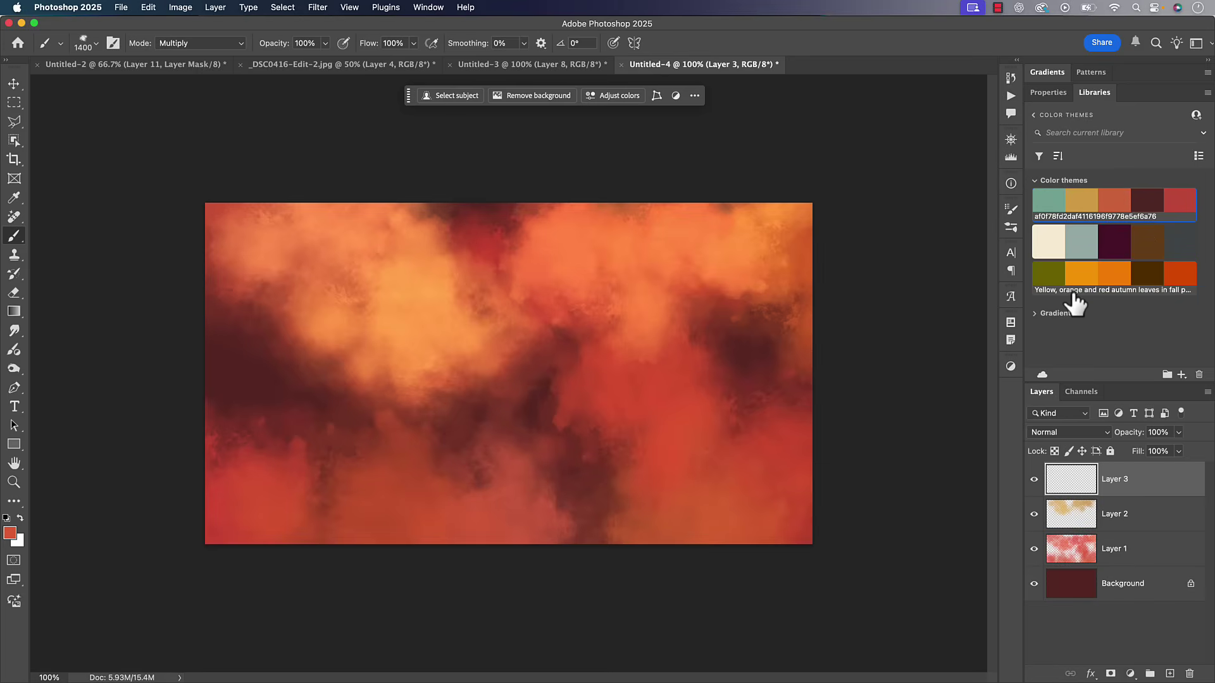
Darken the middle, lower centre and upper-left in dark maroon, then set Layer 3 to 73% opacity.
{"action": "left_click", "coordinate": [1144, 203]}
{"action": "mouse_move", "coordinate": [158, 506]}
{"action": "left_mouse_down"}
{"action": "mouse_move", "coordinate": [122, 503]}
{"action": "mouse_move", "coordinate": [654, 481]}
{"action": "left_mouse_up"}
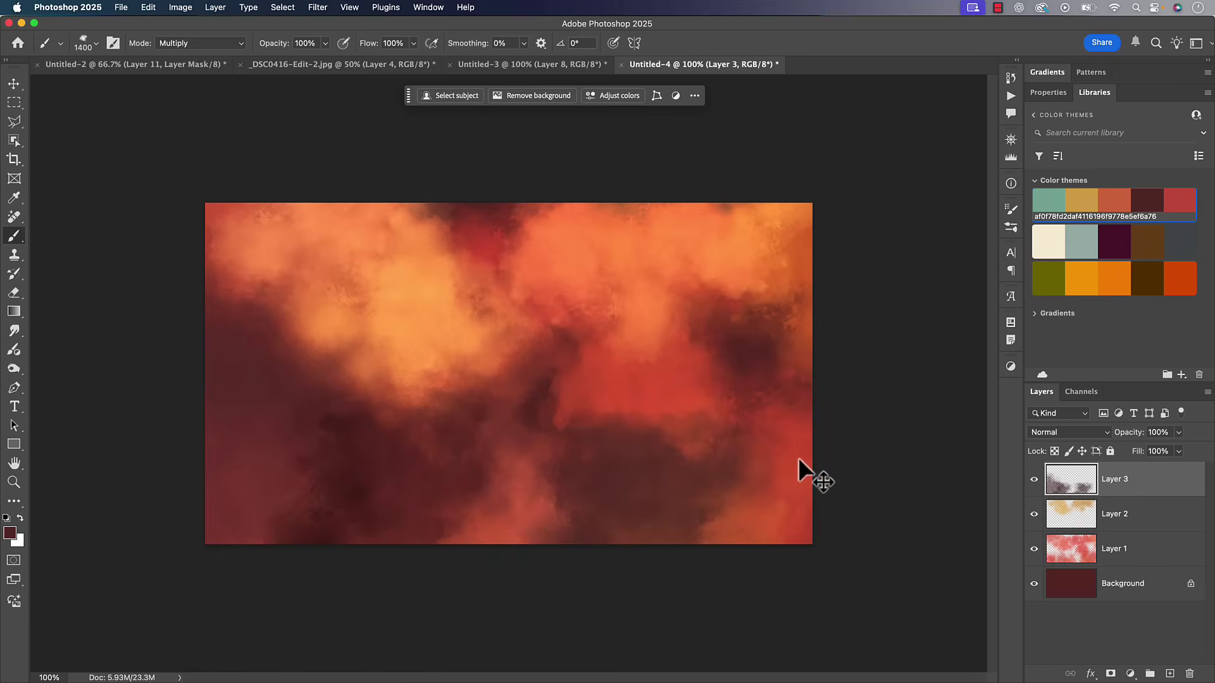
{"action": "mouse_move", "coordinate": [799, 457]}
{"action": "left_mouse_down"}
{"action": "mouse_move", "coordinate": [733, 484]}
{"action": "mouse_move", "coordinate": [662, 488]}
{"action": "left_mouse_up"}
{"action": "left_click", "coordinate": [268, 462]}
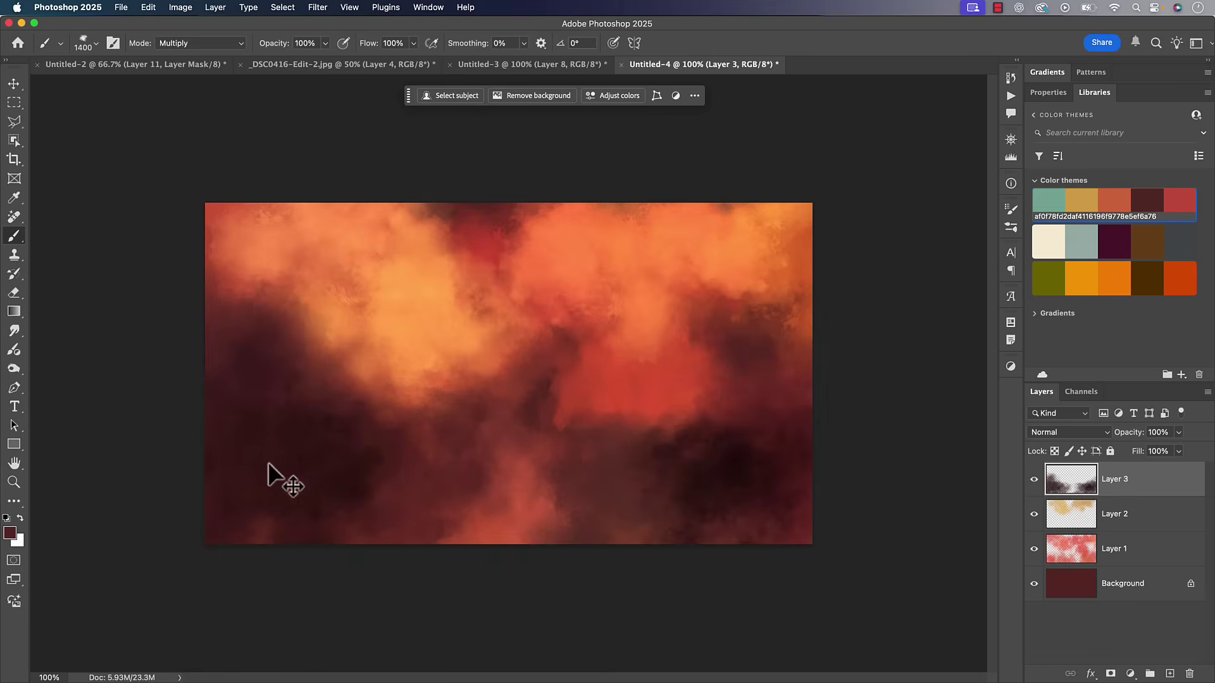
{"action": "left_click_drag", "start_coordinate": [233, 386], "coordinate": [359, 329]}
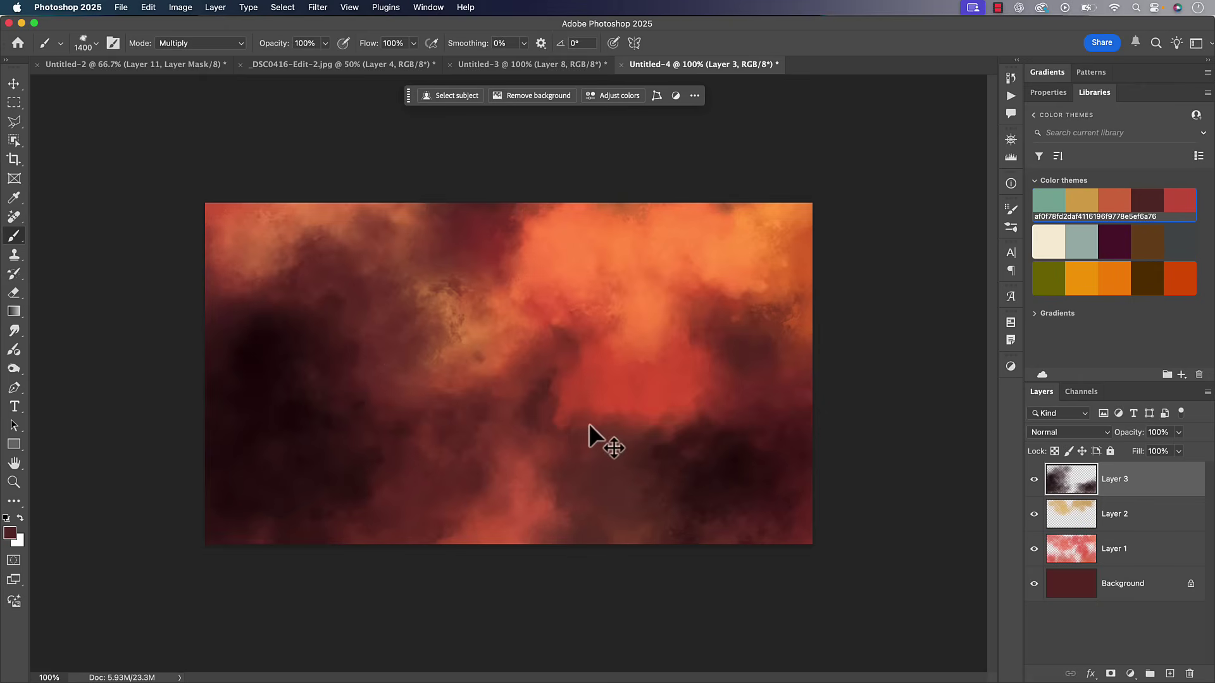
{"action": "left_click_drag", "start_coordinate": [710, 437], "coordinate": [772, 425]}
{"action": "key", "text": "ctrl+z"}
{"action": "key", "text": "super+z"}
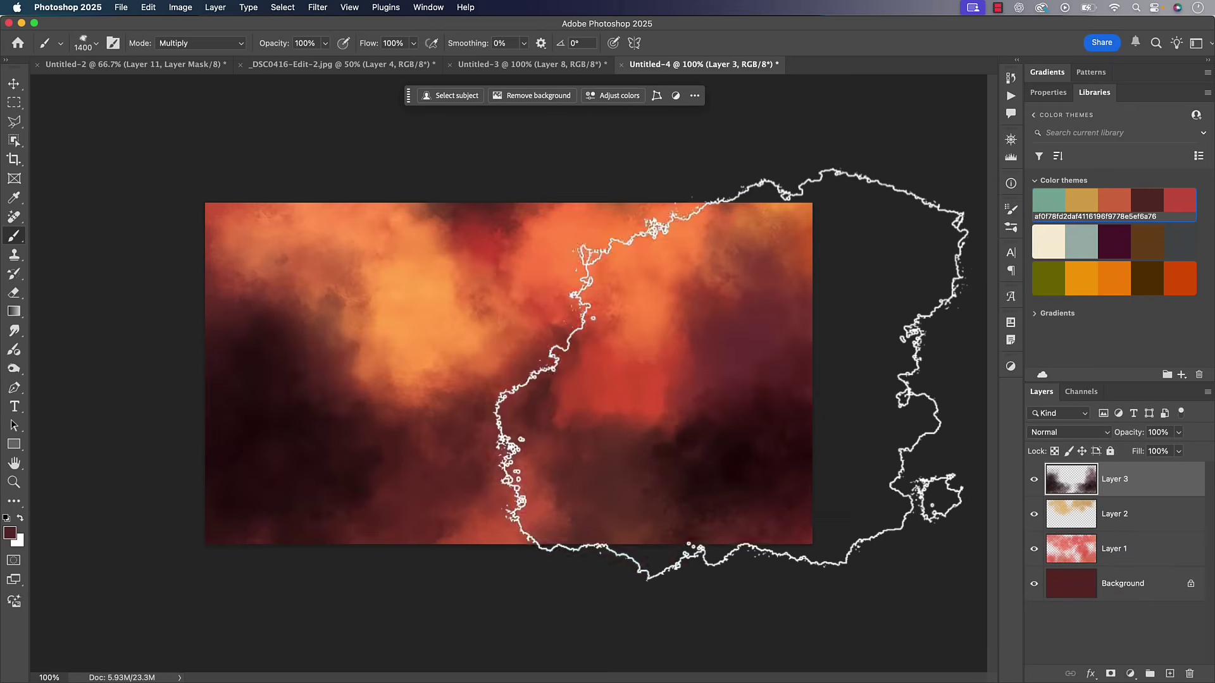
{"action": "left_click", "coordinate": [646, 437]}
{"action": "left_click", "coordinate": [544, 431]}
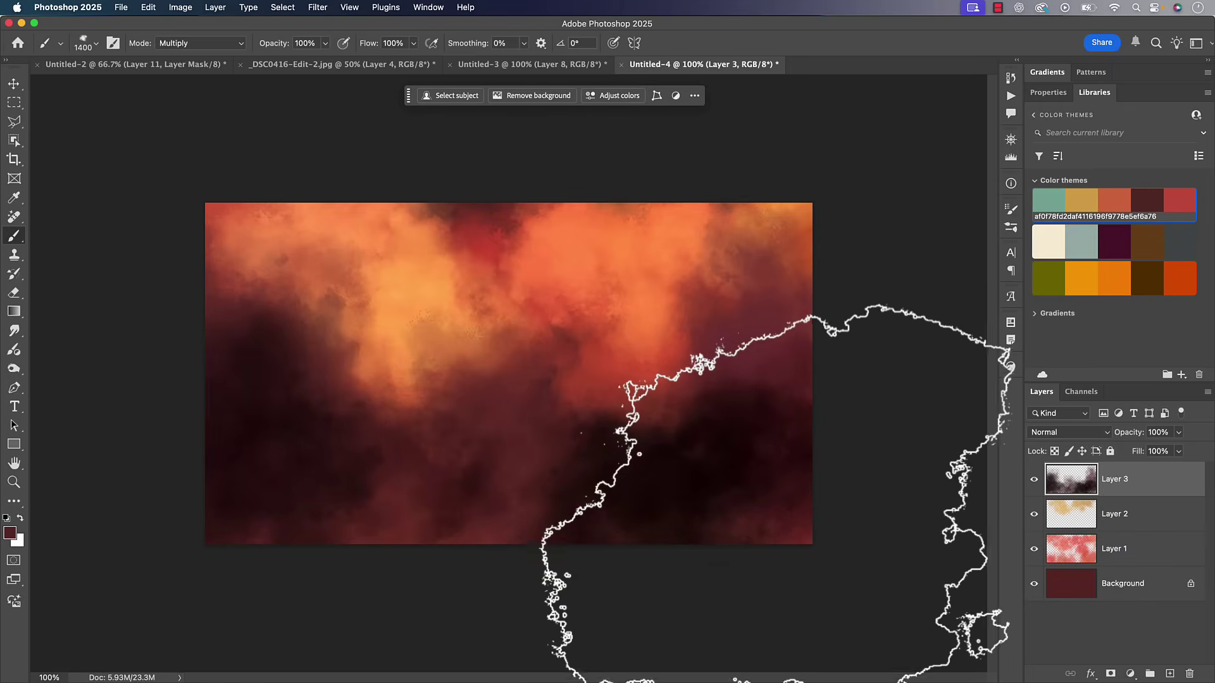
{"action": "left_click", "coordinate": [291, 209]}
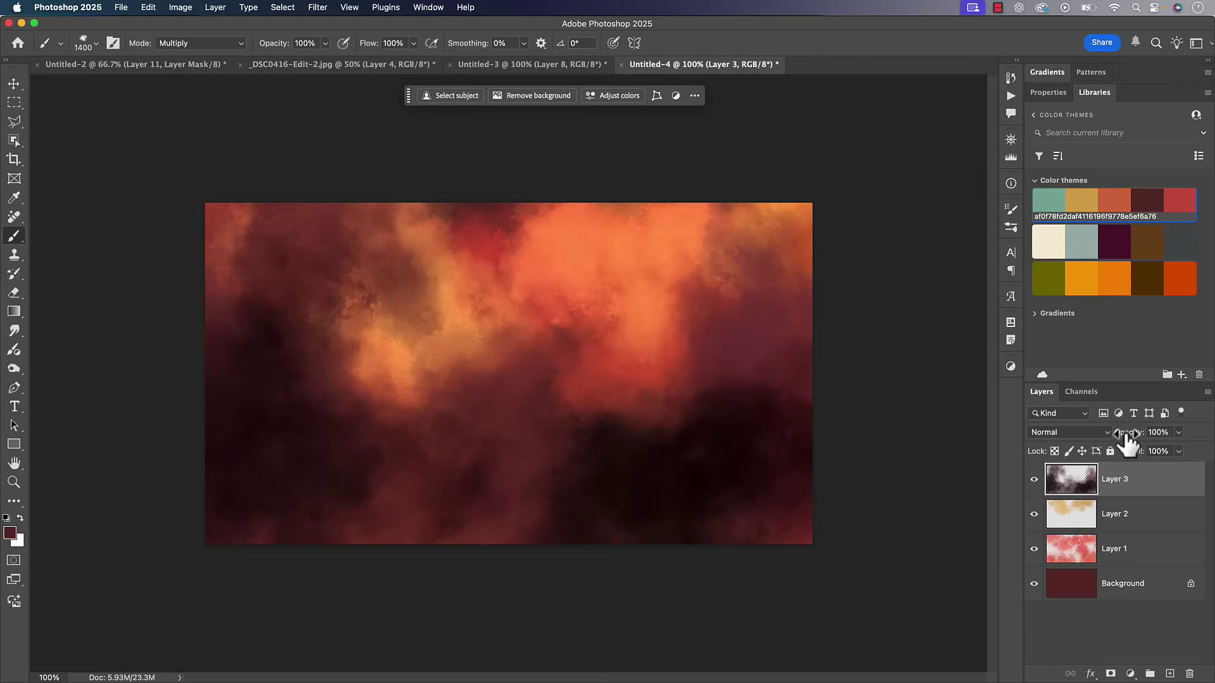
{"action": "left_click_drag", "start_coordinate": [1128, 443], "coordinate": [1112, 443]}
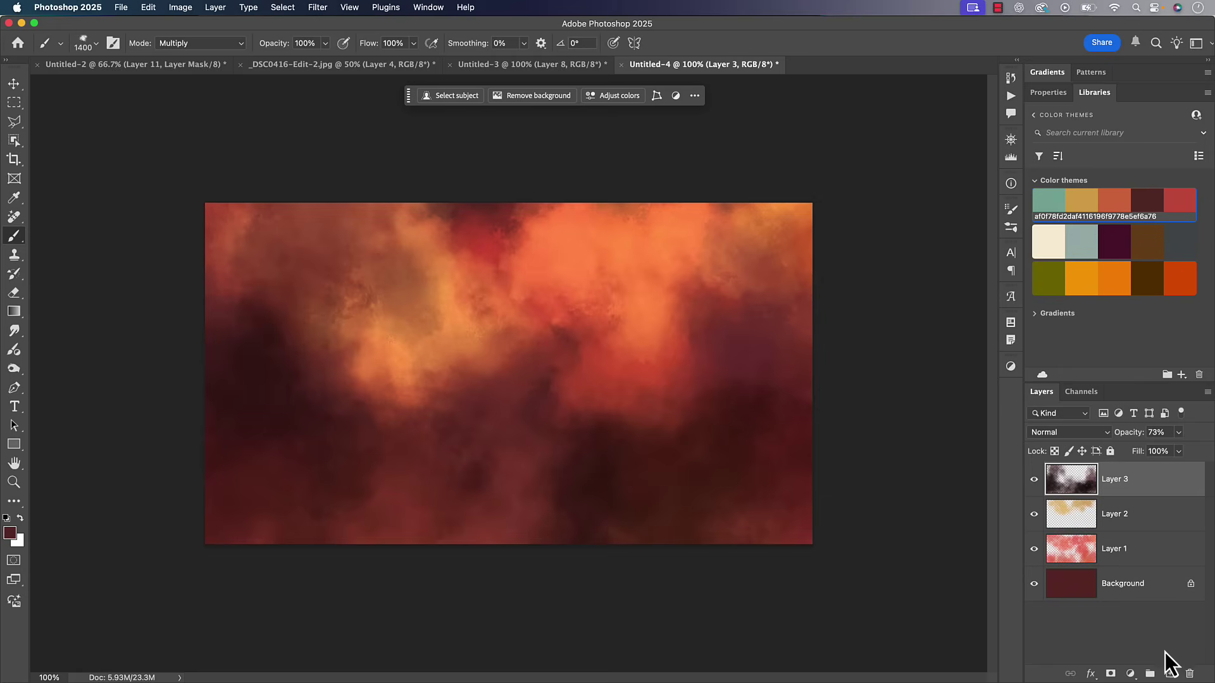
On a new Layer 4, paint teal dabs on the left and centre with a 1100 px brush.
{"action": "left_click", "coordinate": [1170, 673]}
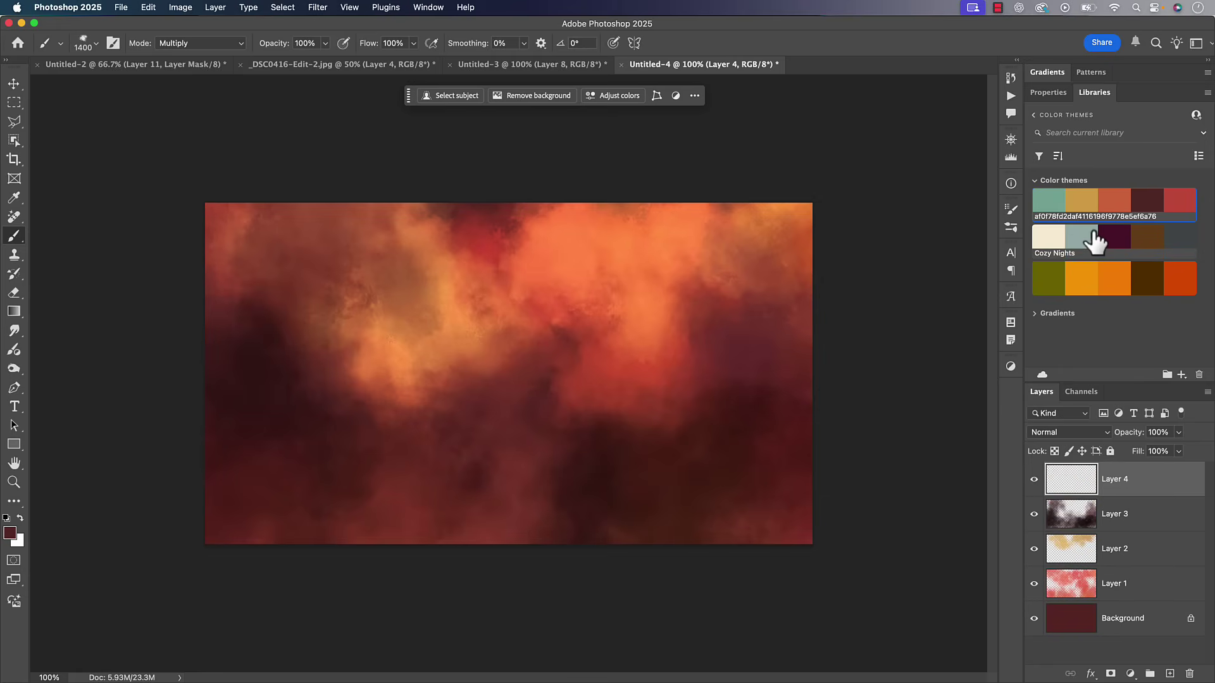
{"action": "mouse_move", "coordinate": [1093, 243]}
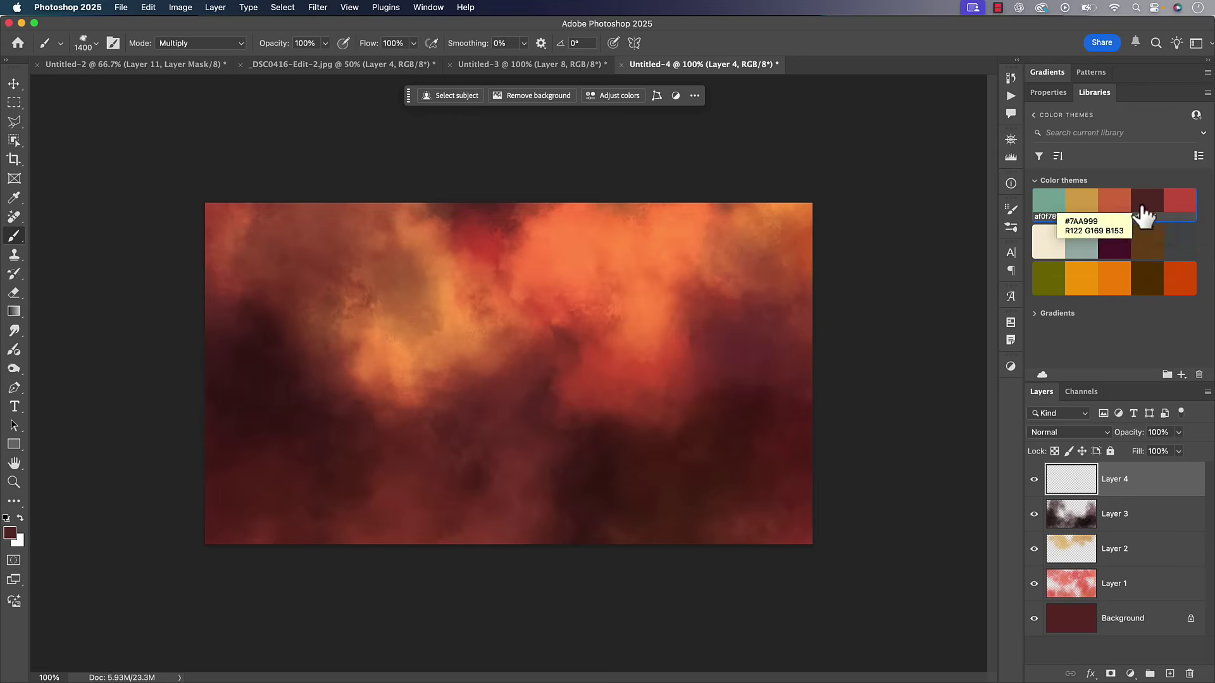
{"action": "left_click", "coordinate": [1052, 207]}
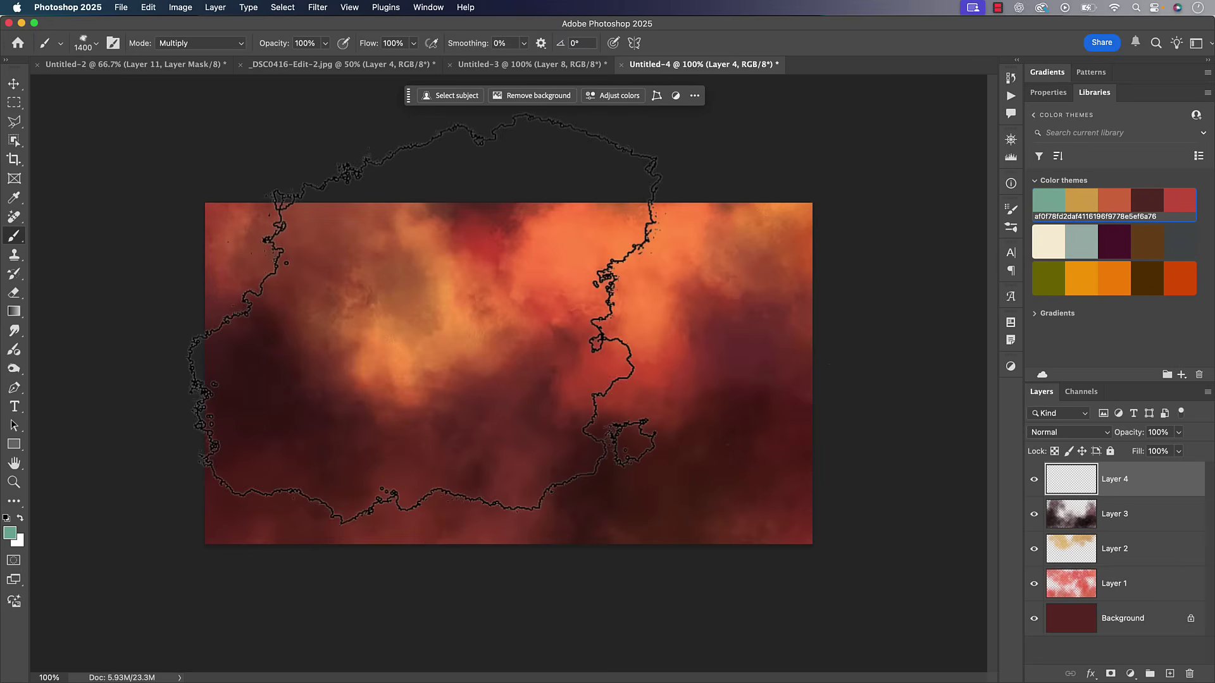
{"action": "key", "text": "bracketleft"}
{"action": "key", "text": "bracketleft"}
{"action": "key", "text": "bracketleft"}
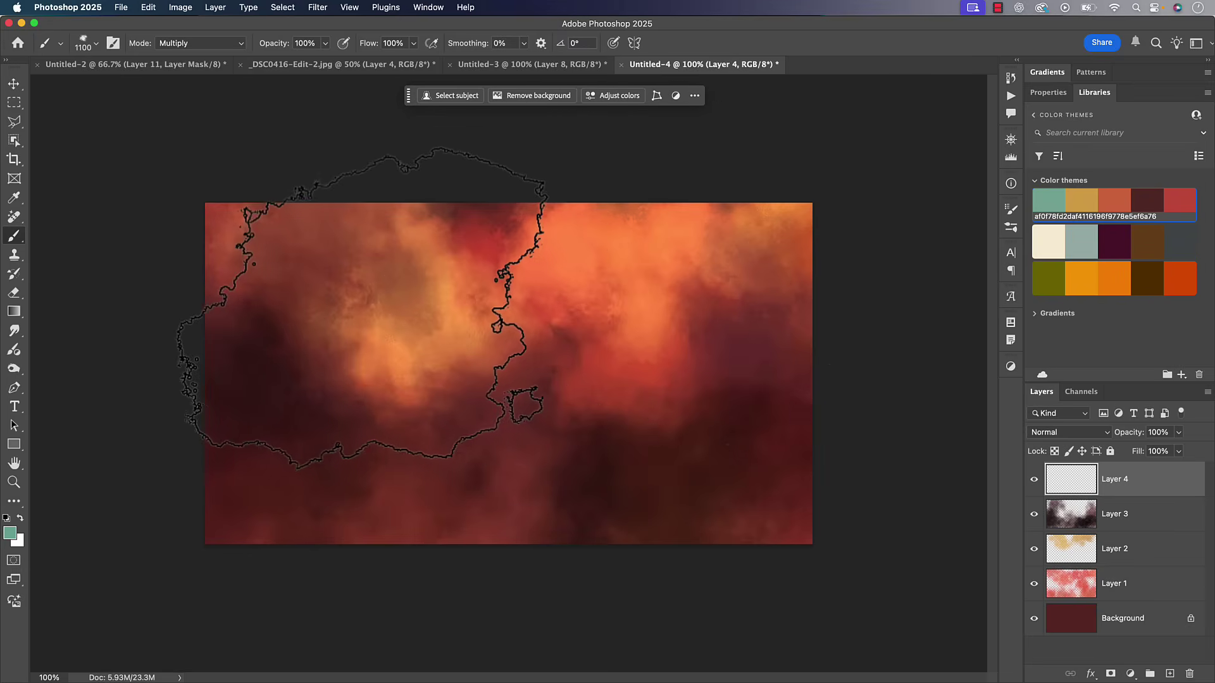
{"action": "left_click", "coordinate": [333, 301]}
{"action": "left_click", "coordinate": [677, 349]}
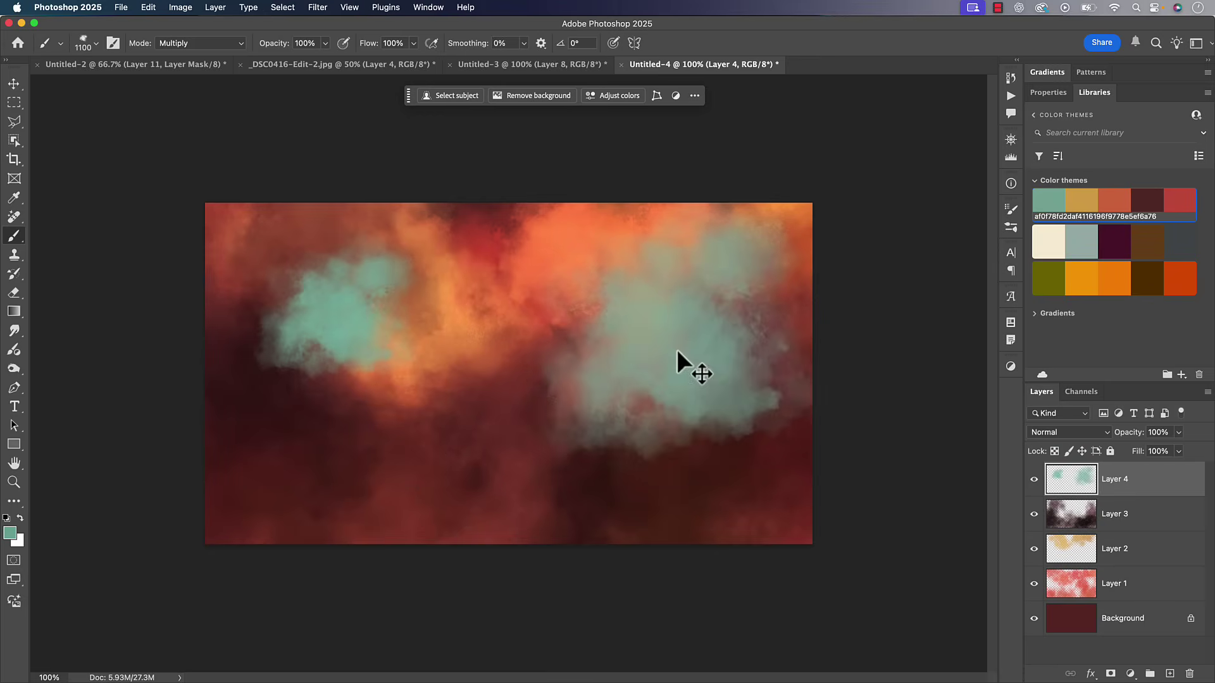
{"action": "key", "text": "super+z"}
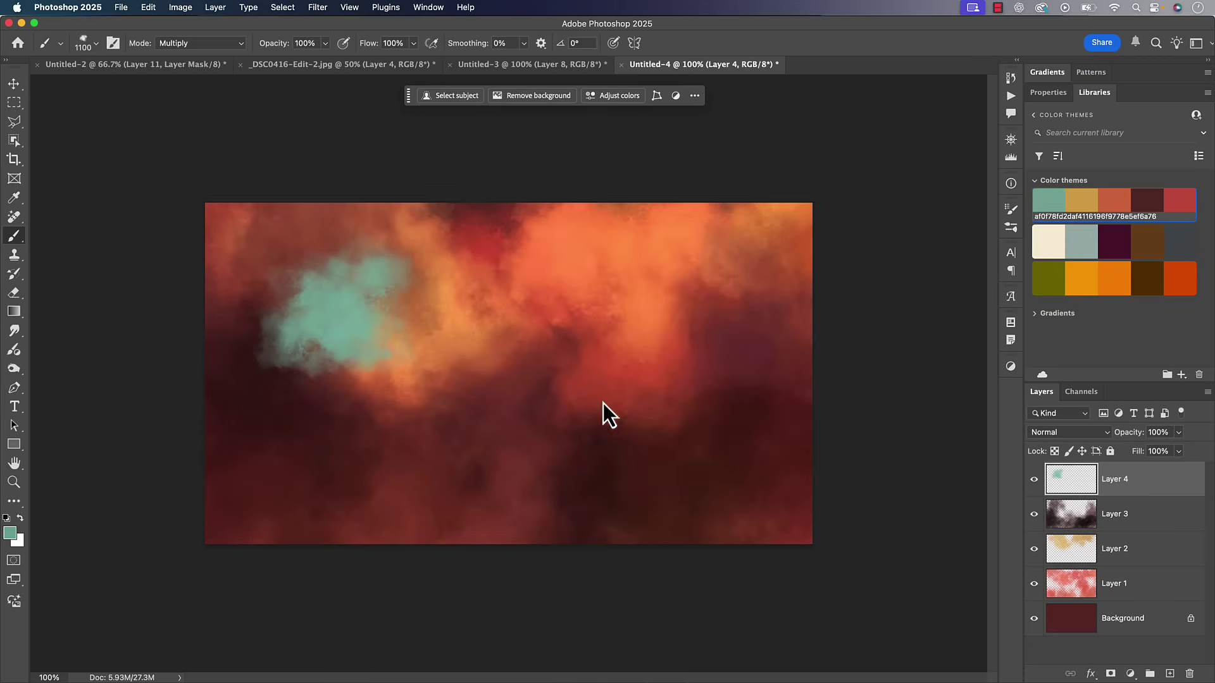
{"action": "left_click", "coordinate": [573, 367]}
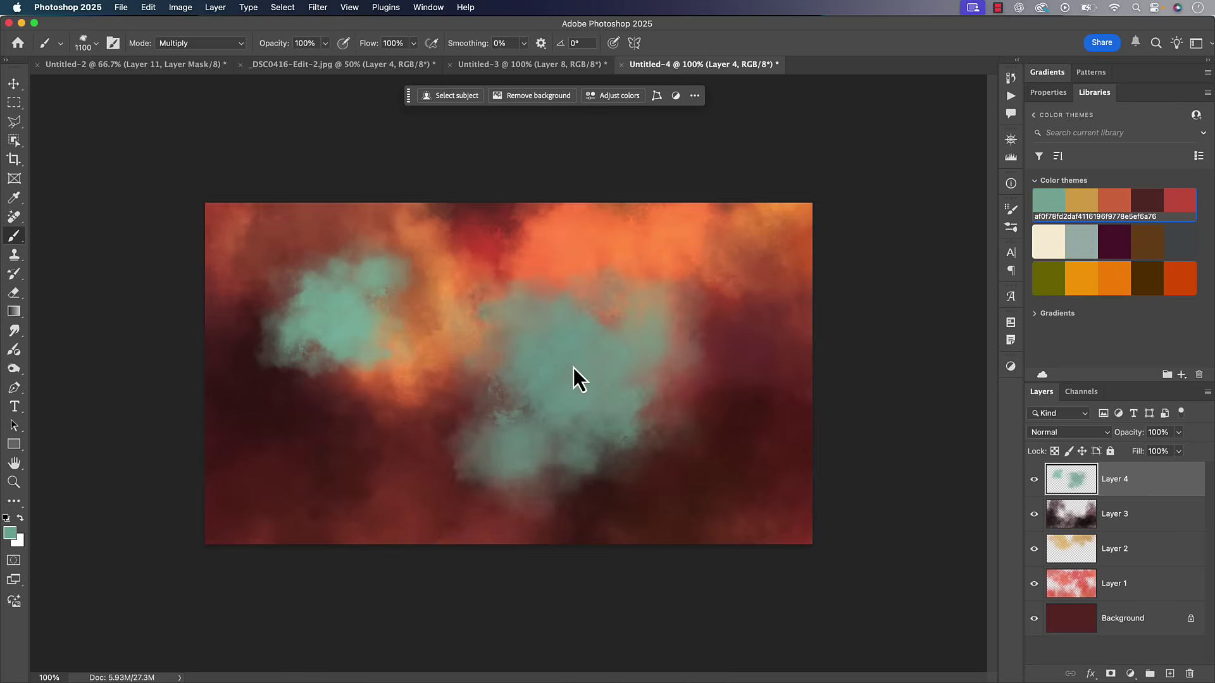
Blend Layer 4 in Screen mode at 28% opacity.
{"action": "left_click", "coordinate": [1068, 433]}
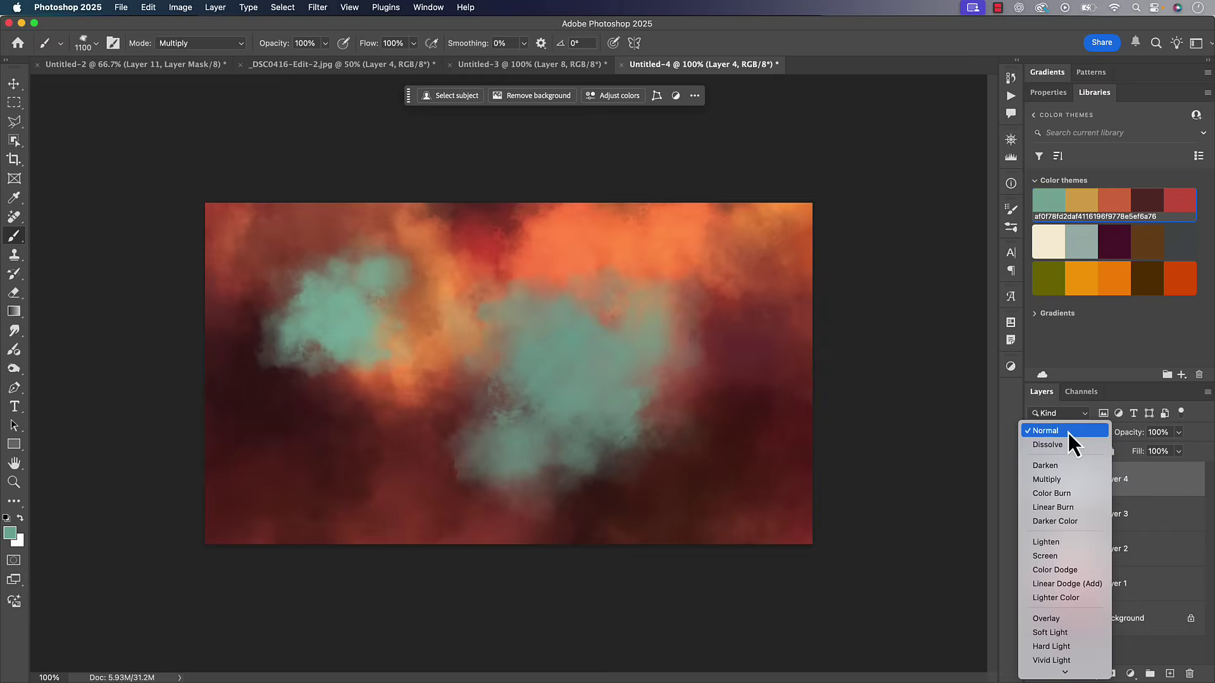
{"action": "left_click", "coordinate": [1069, 557]}
{"action": "left_click_drag", "start_coordinate": [1133, 439], "coordinate": [1088, 446]}
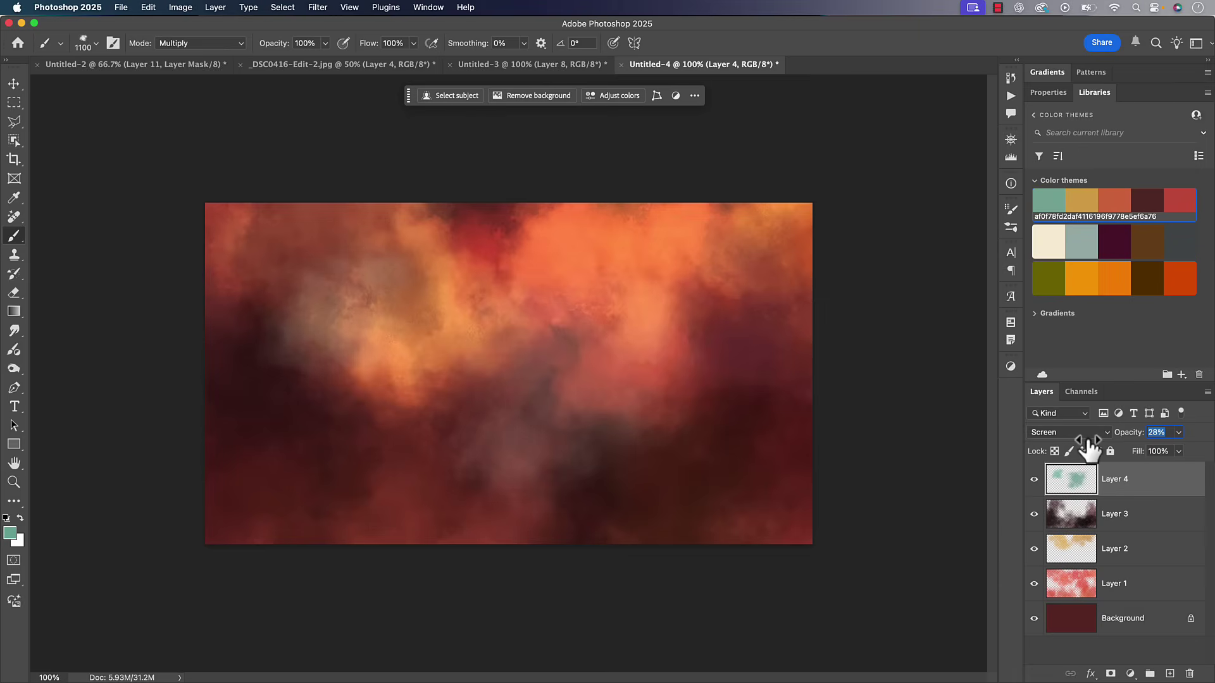
{"action": "key", "text": "Return"}
Stamp all visible layers into Layer 5 with Cmd+Opt+Shift+E and collapse the Libraries panel.
{"action": "key", "text": "super+shift+alt+e"}
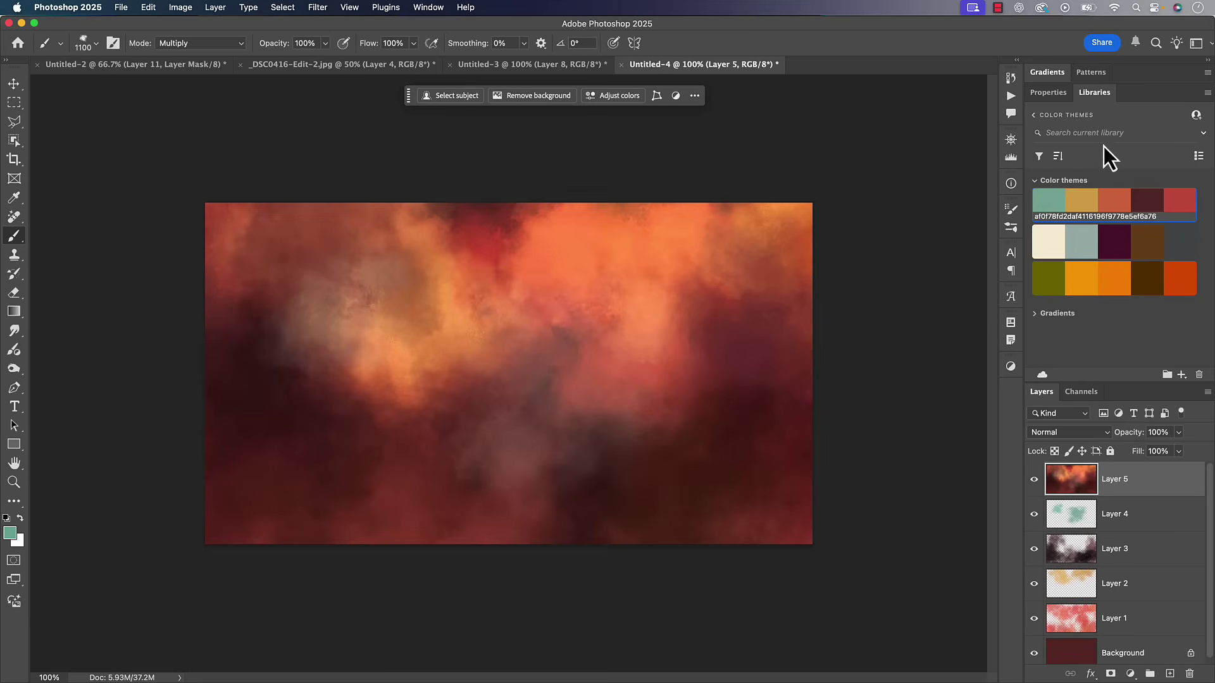
{"action": "double_click", "coordinate": [1089, 98]}
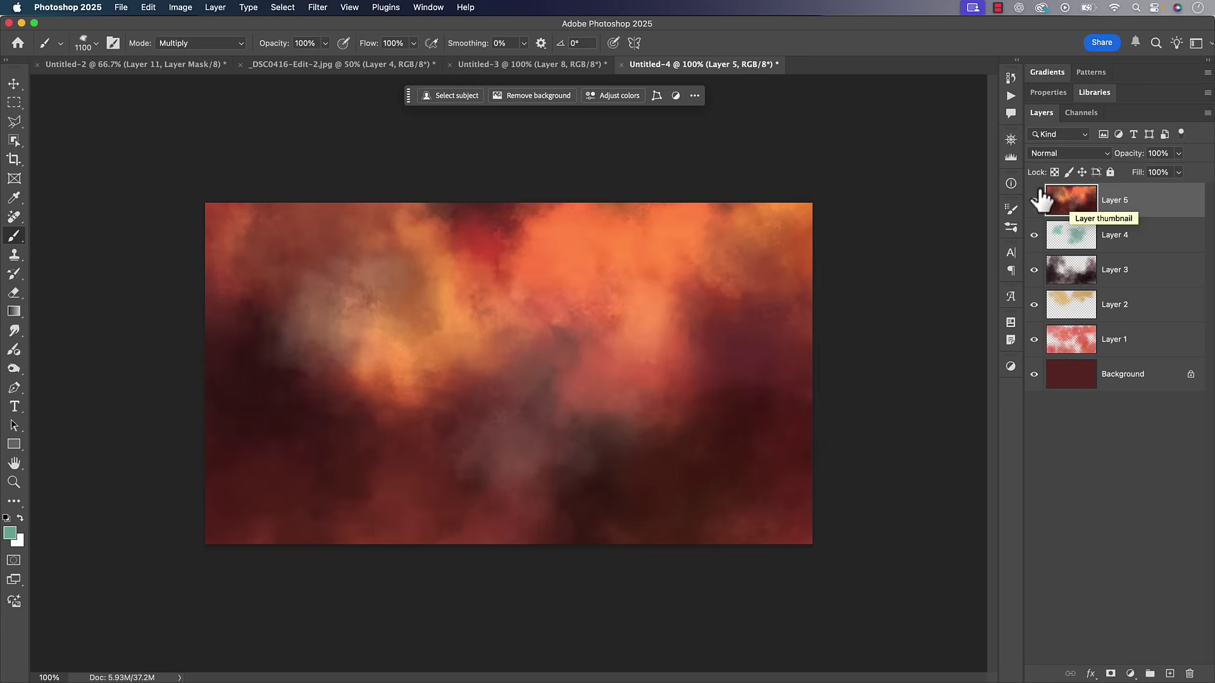
Apply Camera Raw Filter to Layer 5 with Texture +57 and Clarity about +4.
{"action": "left_click", "coordinate": [318, 12]}
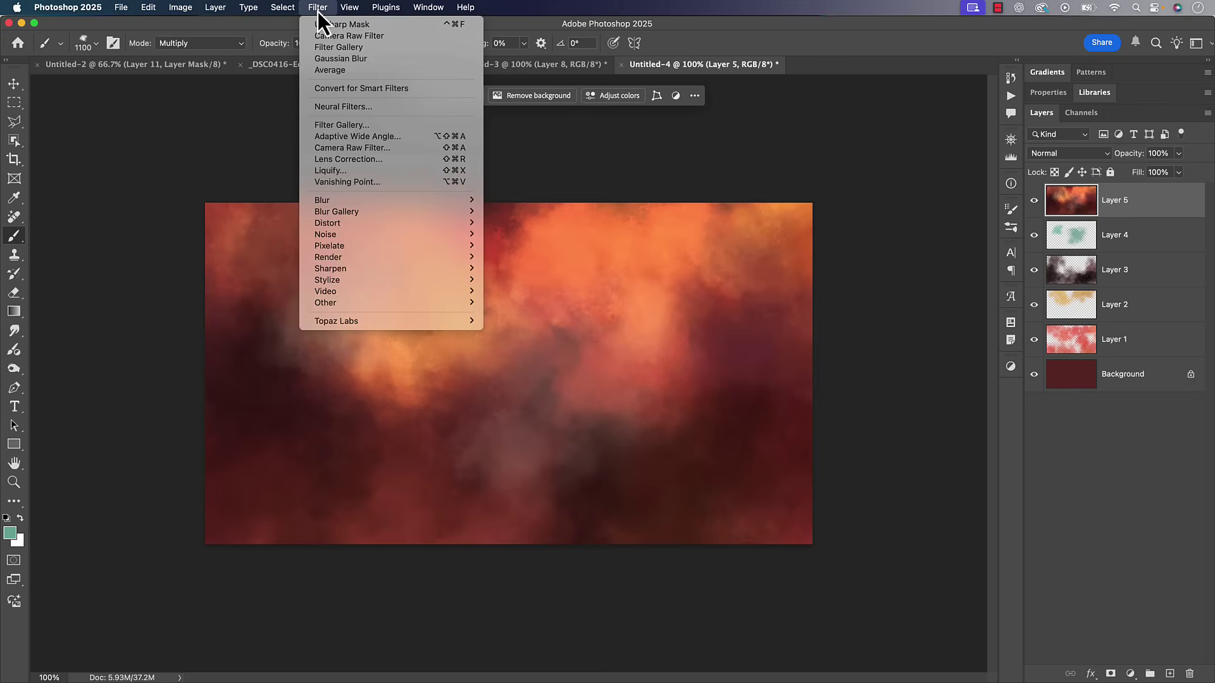
{"action": "left_click", "coordinate": [375, 151]}
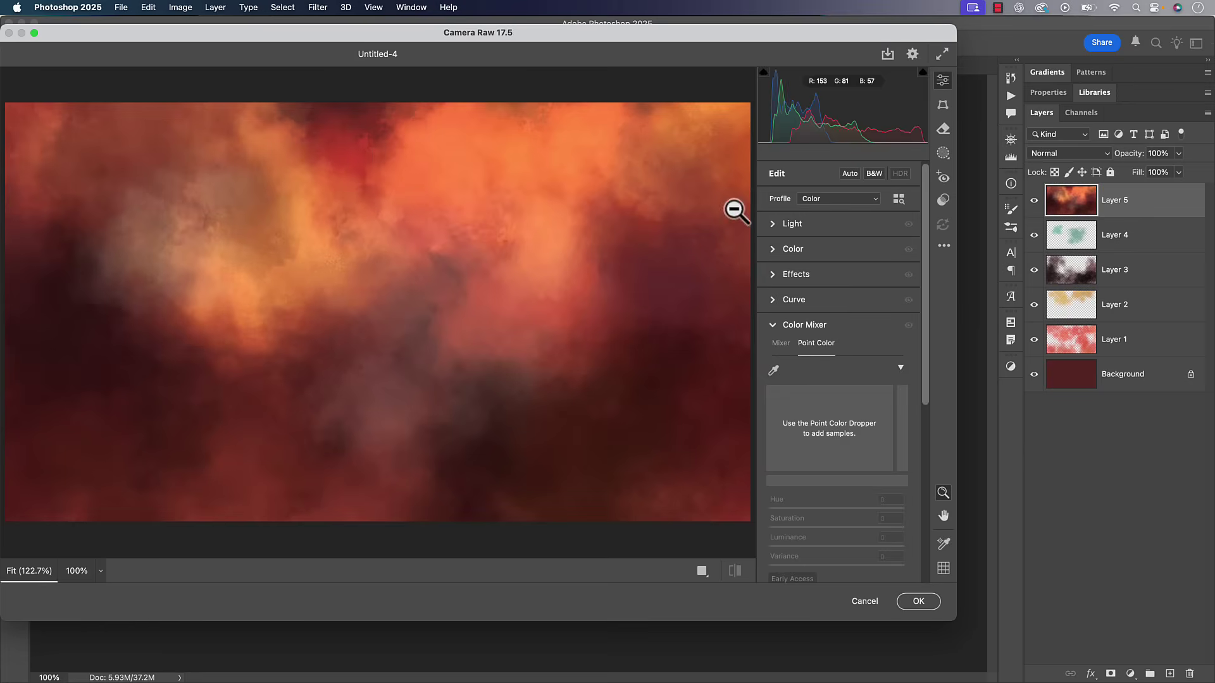
{"action": "left_click", "coordinate": [773, 275]}
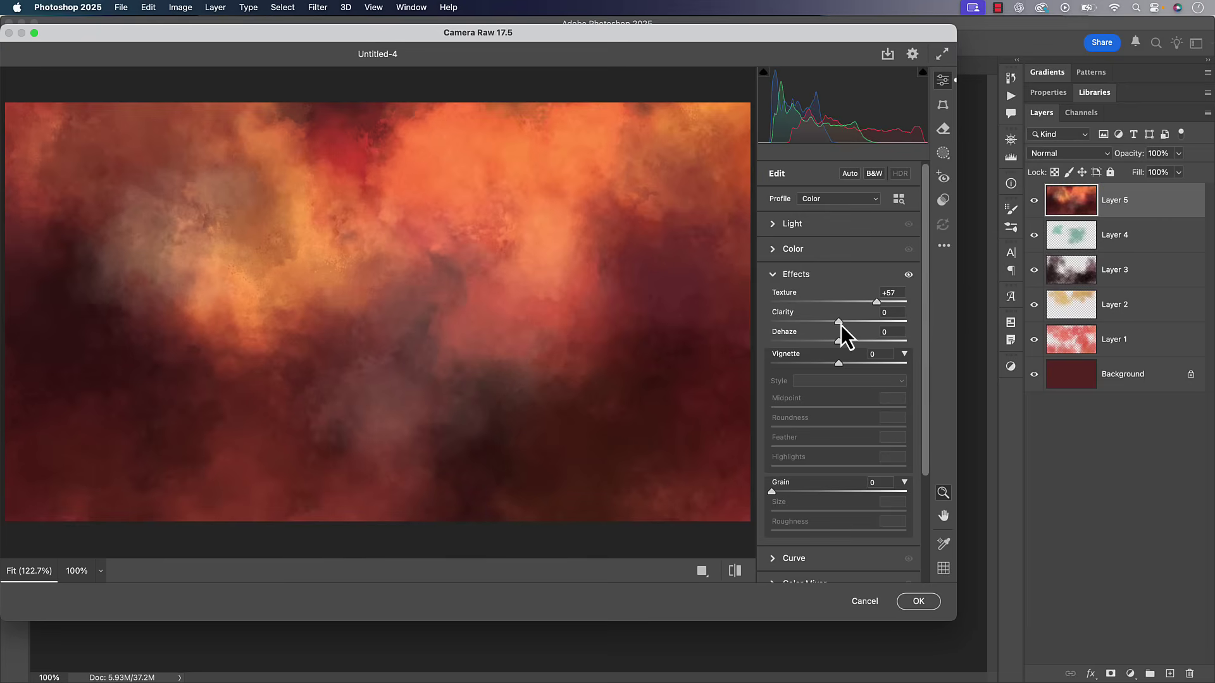
{"action": "mouse_move", "coordinate": [841, 324]}
{"action": "left_mouse_down"}
{"action": "mouse_move", "coordinate": [860, 324]}
{"action": "mouse_move", "coordinate": [821, 325]}
{"action": "left_mouse_up"}
{"action": "left_click_drag", "start_coordinate": [853, 326], "coordinate": [845, 326]}
{"action": "left_click", "coordinate": [918, 602]}
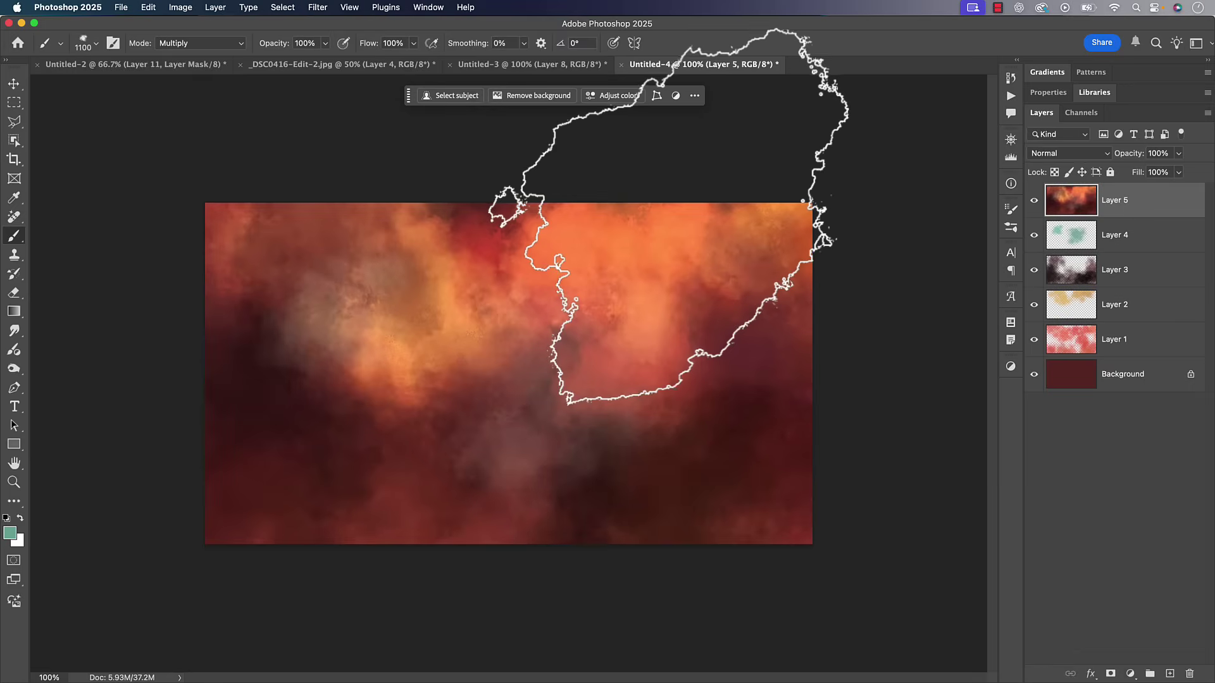
Sharpen the Layer 5 cloud texture with Unsharp Mask: Amount 207%, Radius 1.6 px, Threshold 0.
{"action": "left_click", "coordinate": [320, 8]}
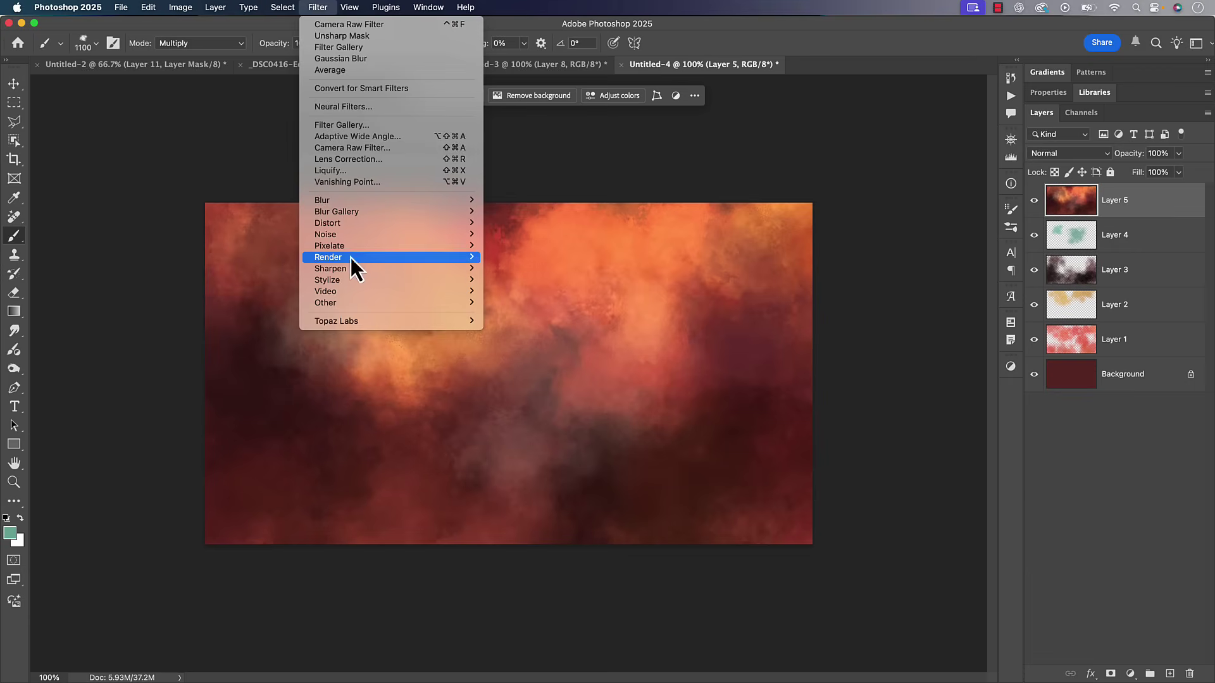
{"action": "mouse_move", "coordinate": [355, 272]}
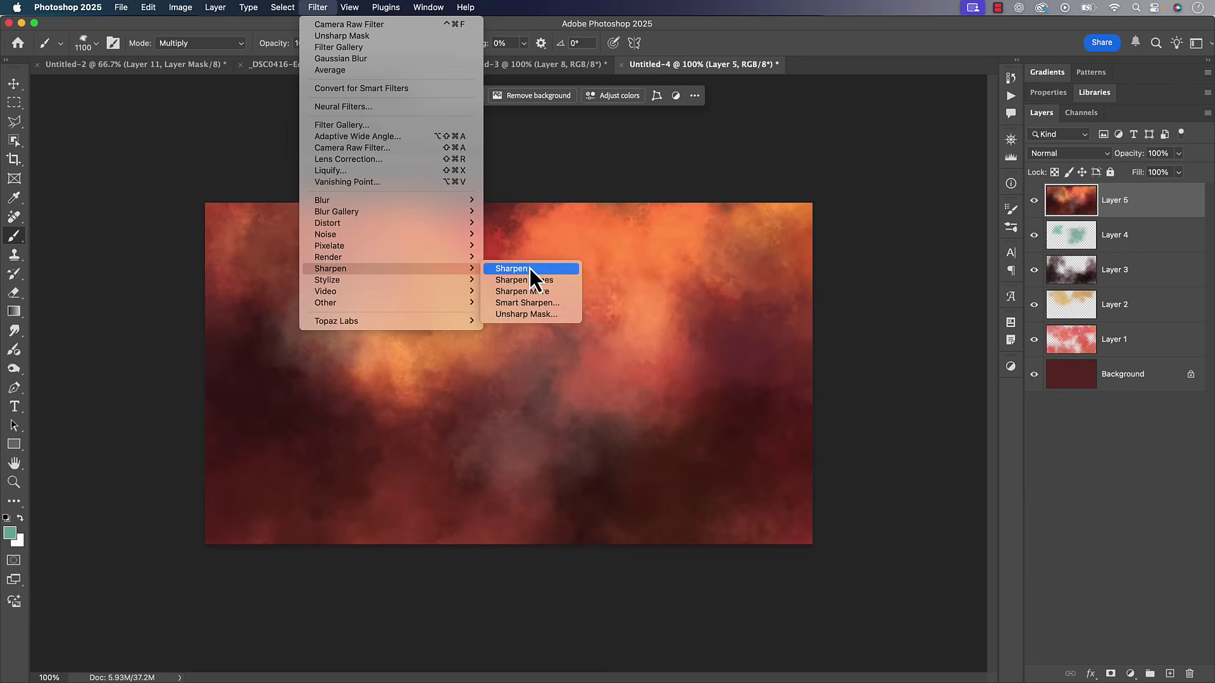
{"action": "left_click", "coordinate": [559, 314]}
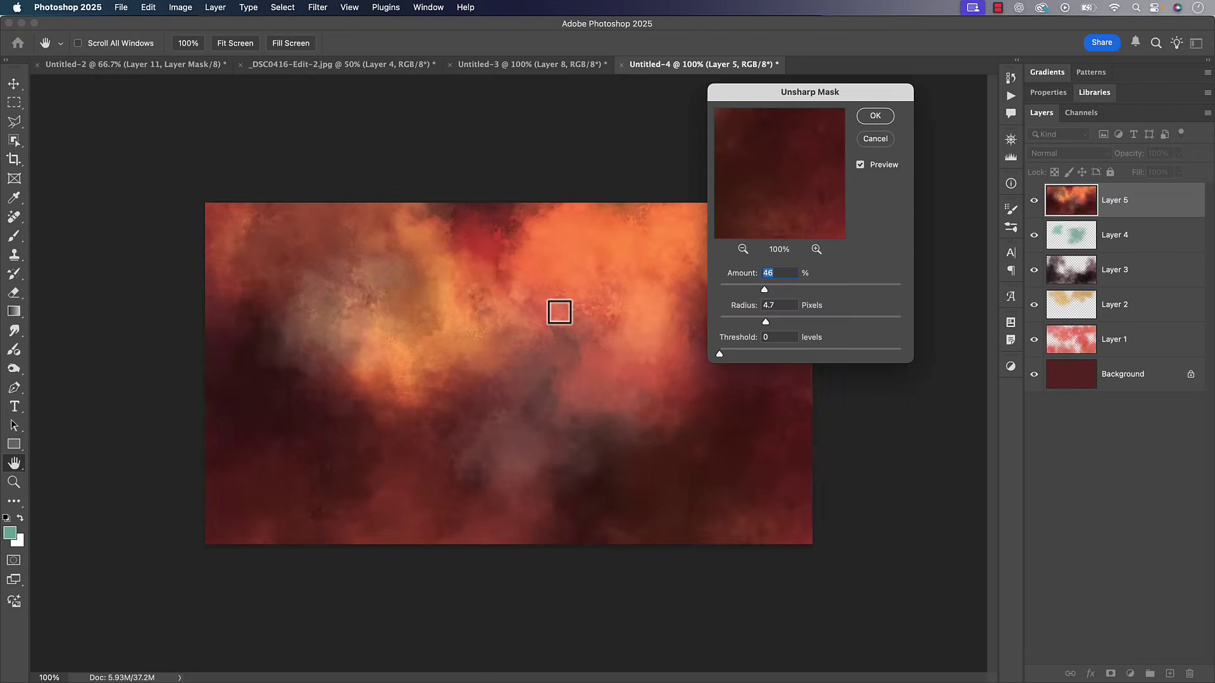
{"action": "left_click_drag", "start_coordinate": [855, 284], "coordinate": [814, 288]}
{"action": "key", "text": "super+equal"}
{"action": "left_click_drag", "start_coordinate": [762, 325], "coordinate": [742, 324]}
{"action": "left_click_drag", "start_coordinate": [803, 289], "coordinate": [868, 284]}
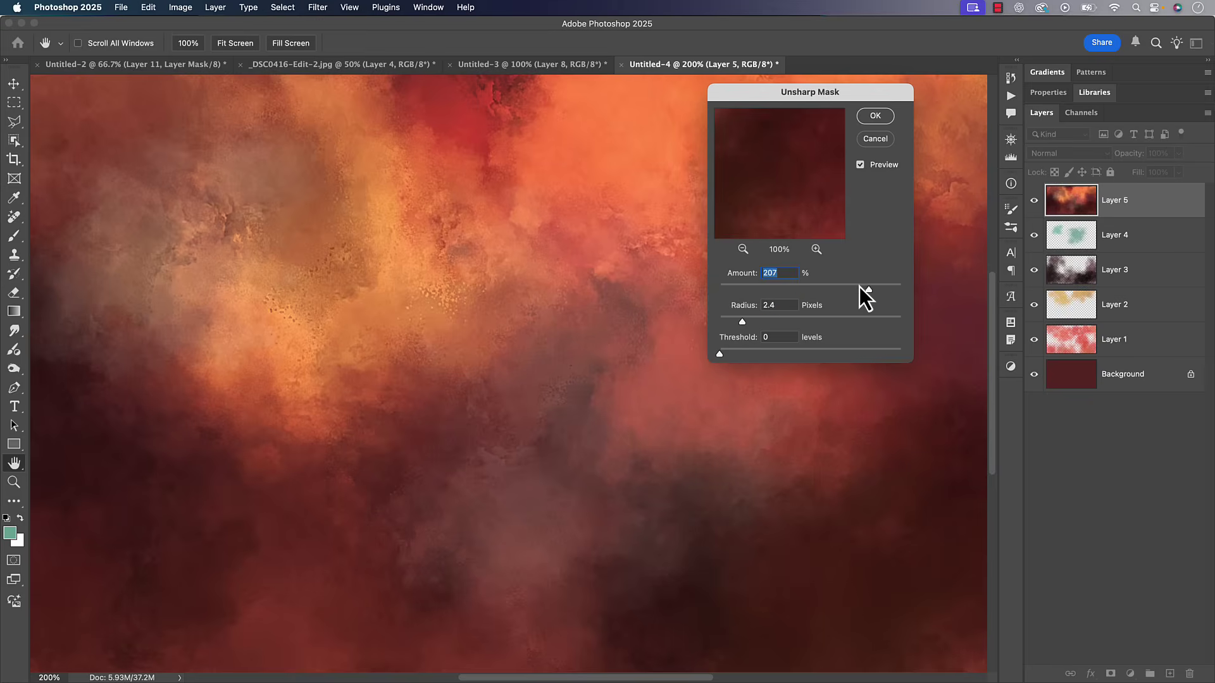
{"action": "left_click", "coordinate": [769, 318]}
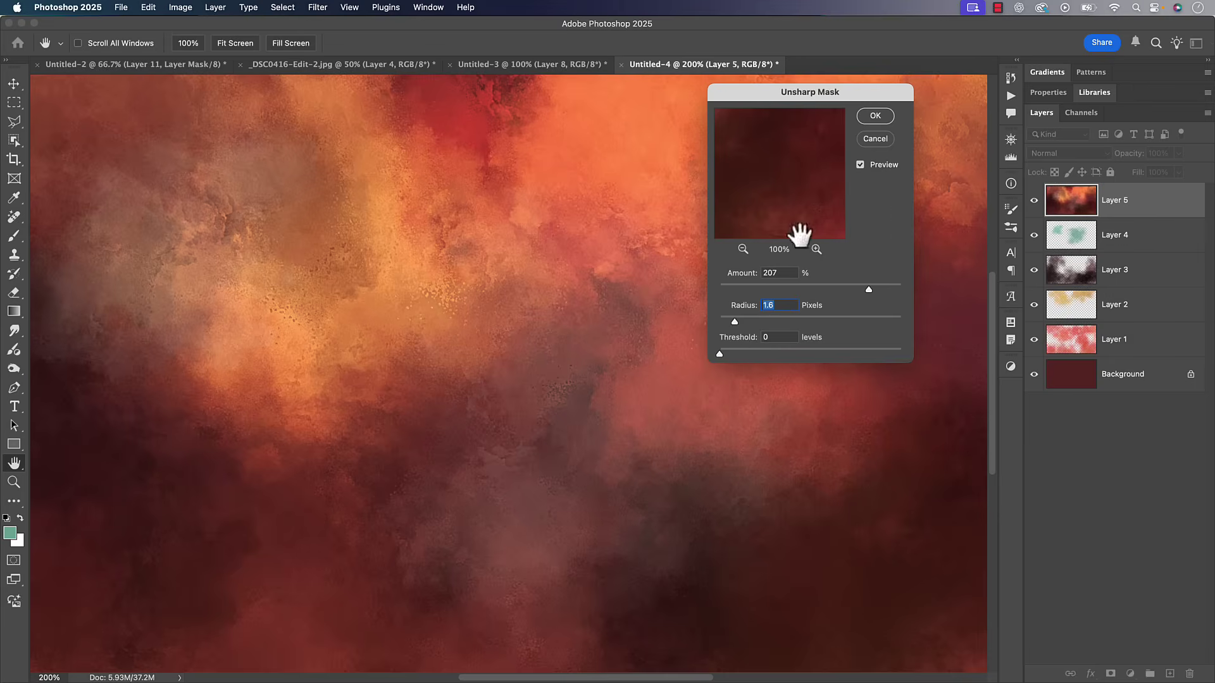
{"action": "left_click", "coordinate": [874, 115]}
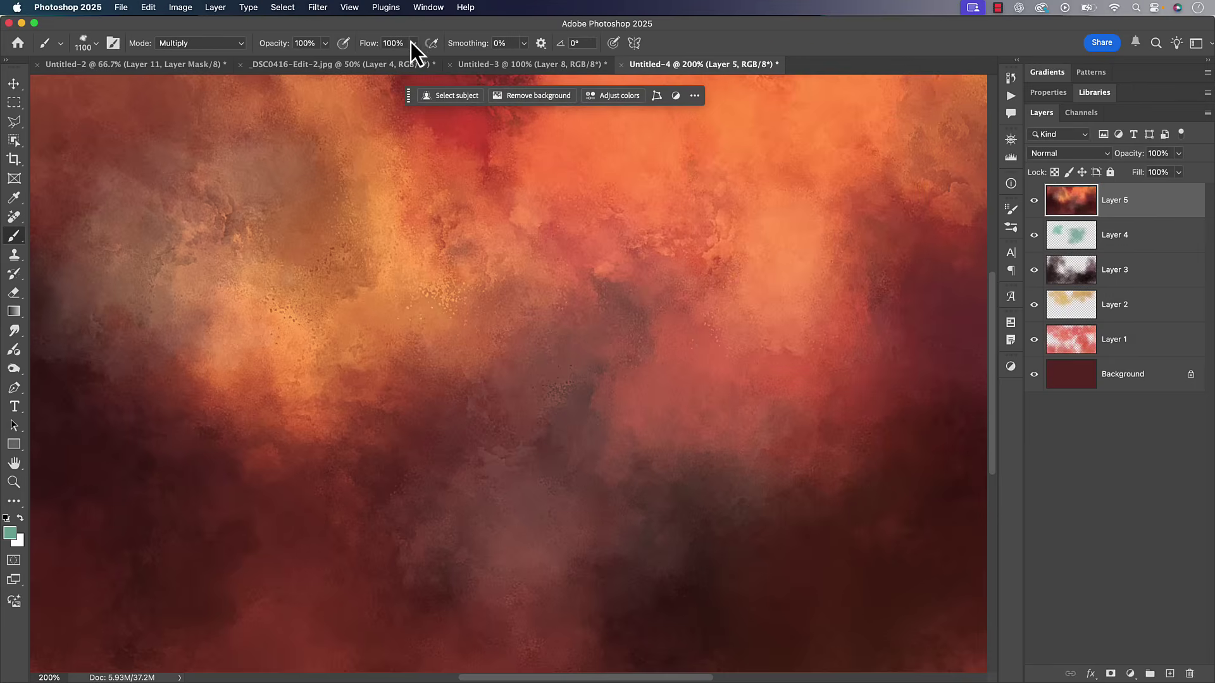
Add Uniform, Monochromatic noise at about 0.25% to Layer 5.
{"action": "left_click", "coordinate": [316, 8]}
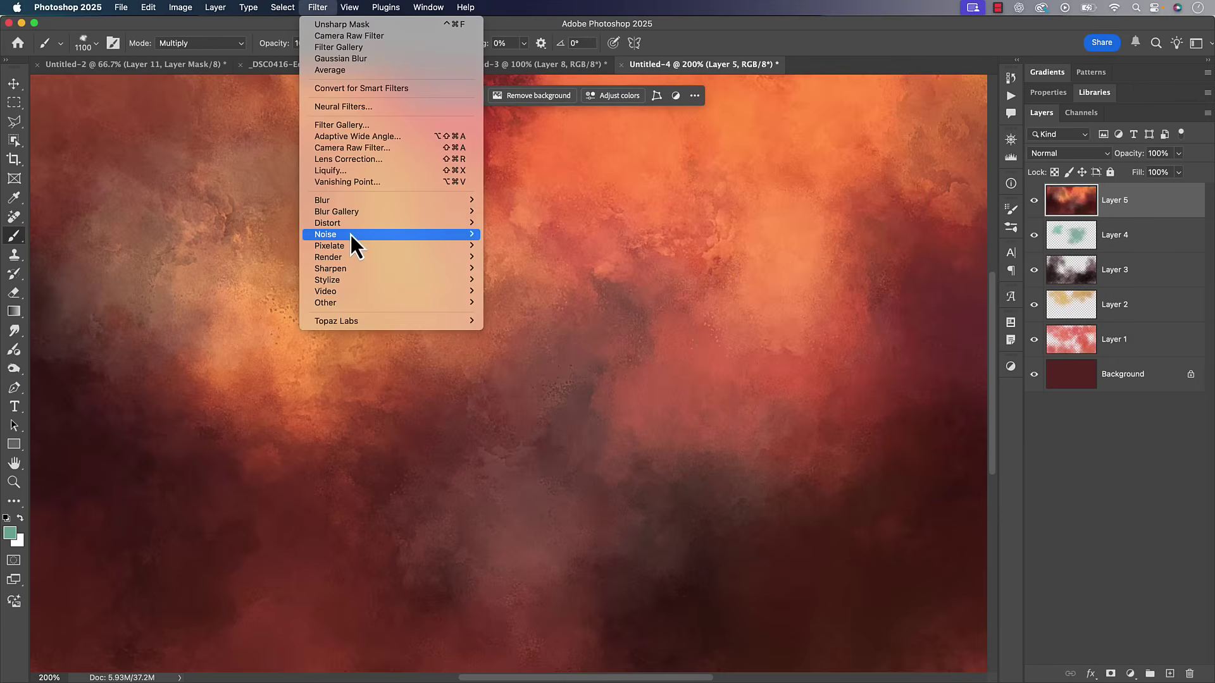
{"action": "mouse_move", "coordinate": [351, 234]}
{"action": "left_click", "coordinate": [523, 234]}
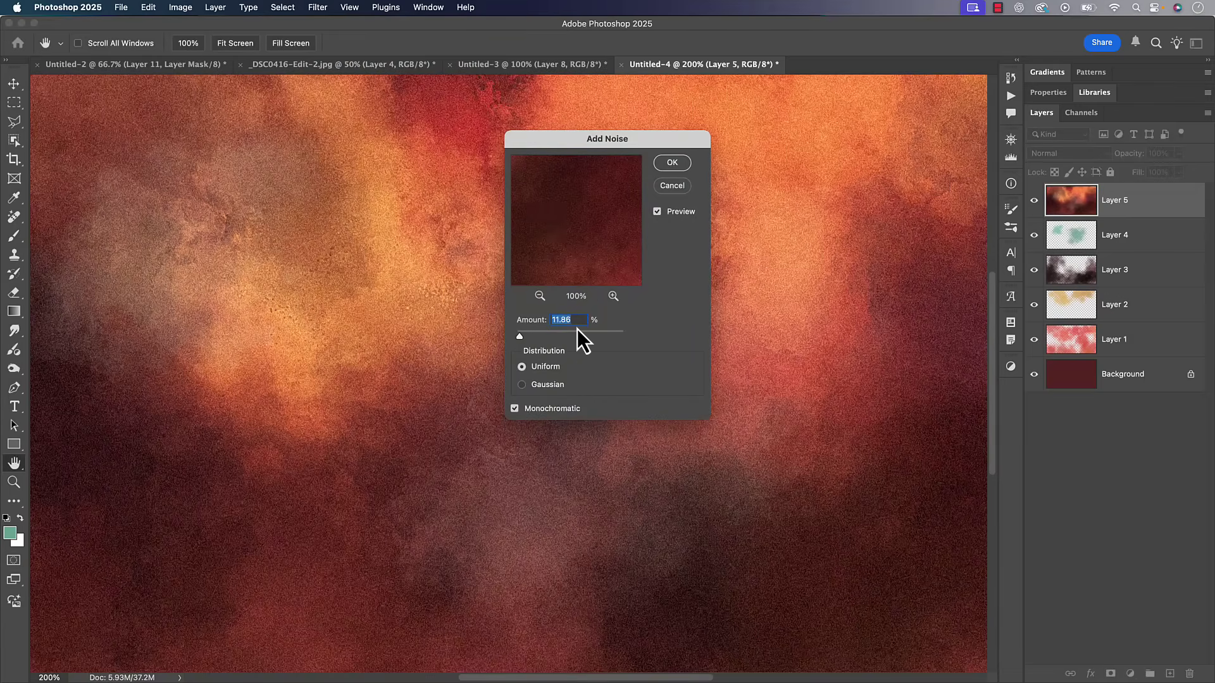
{"action": "key", "text": "Down"}
{"action": "key", "text": "Down"}
{"action": "key", "text": "Down"}
{"action": "key", "text": "Down"}
{"action": "left_click_drag", "start_coordinate": [520, 339], "coordinate": [507, 339]}
{"action": "key", "text": "Up"}
{"action": "key", "text": "Up"}
{"action": "key", "text": "Up"}
{"action": "key", "text": "Up"}
{"action": "key", "text": "Up"}
{"action": "key", "text": "Up"}
{"action": "key", "text": "Up"}
{"action": "key", "text": "Up"}
{"action": "left_click", "coordinate": [672, 165]}
{"action": "key", "text": "b"}
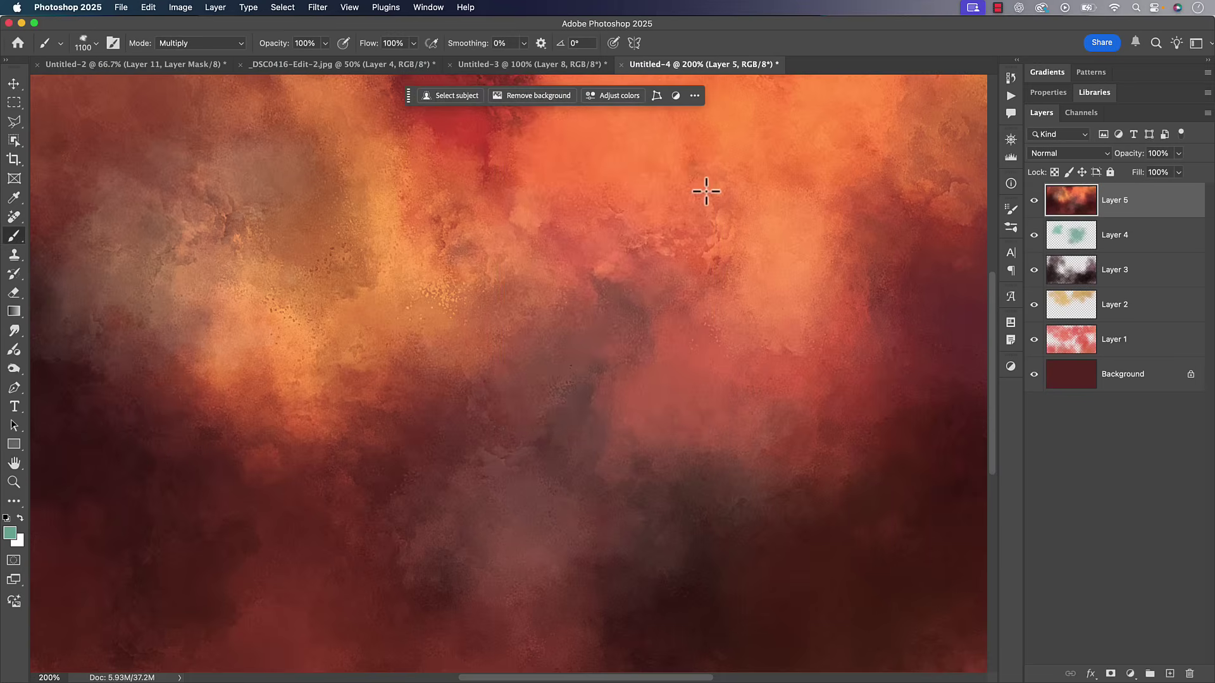
{"action": "key", "text": "super+minus"}
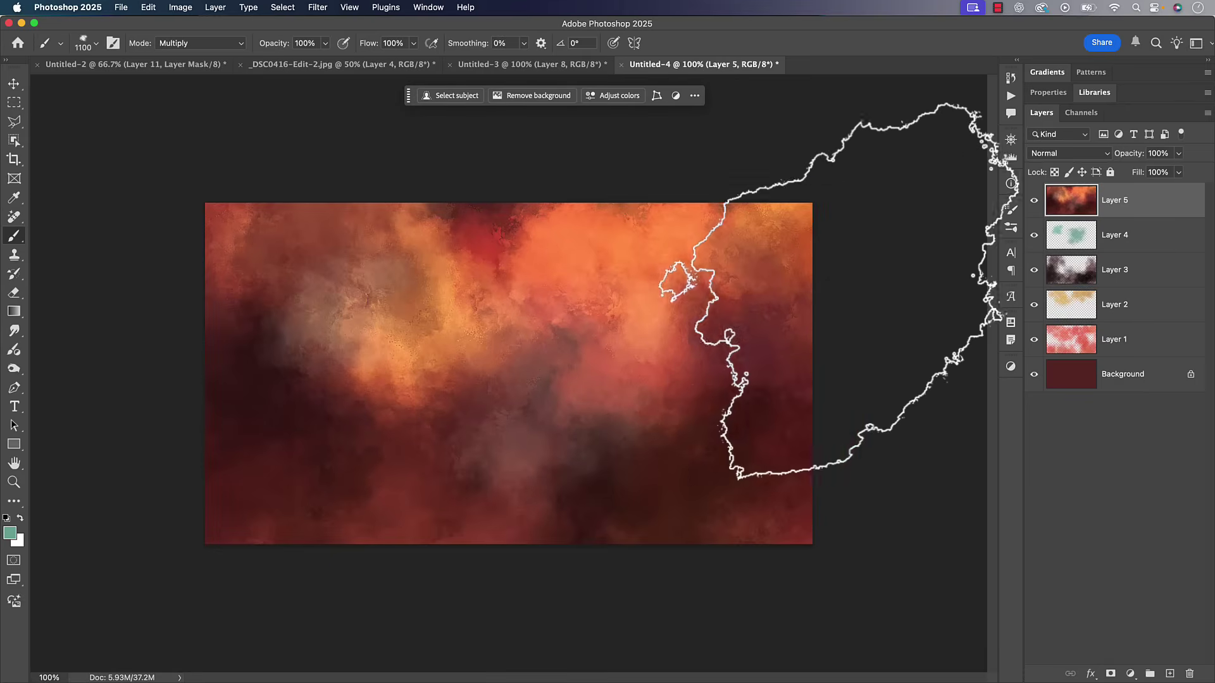
Toggle Layer 5 on and off to compare the clouds with and without noise.
{"action": "left_click", "coordinate": [1034, 202]}
{"action": "key", "text": "super+plus"}
{"action": "left_click", "coordinate": [1034, 202]}
{"action": "left_click", "coordinate": [1034, 201]}
{"action": "left_click", "coordinate": [1034, 201]}
{"action": "left_click", "coordinate": [1034, 201]}
{"action": "left_click", "coordinate": [1034, 201]}
{"action": "key", "text": "super+minus"}
{"action": "key", "text": "super+minus"}
{"action": "key", "text": "super+plus"}
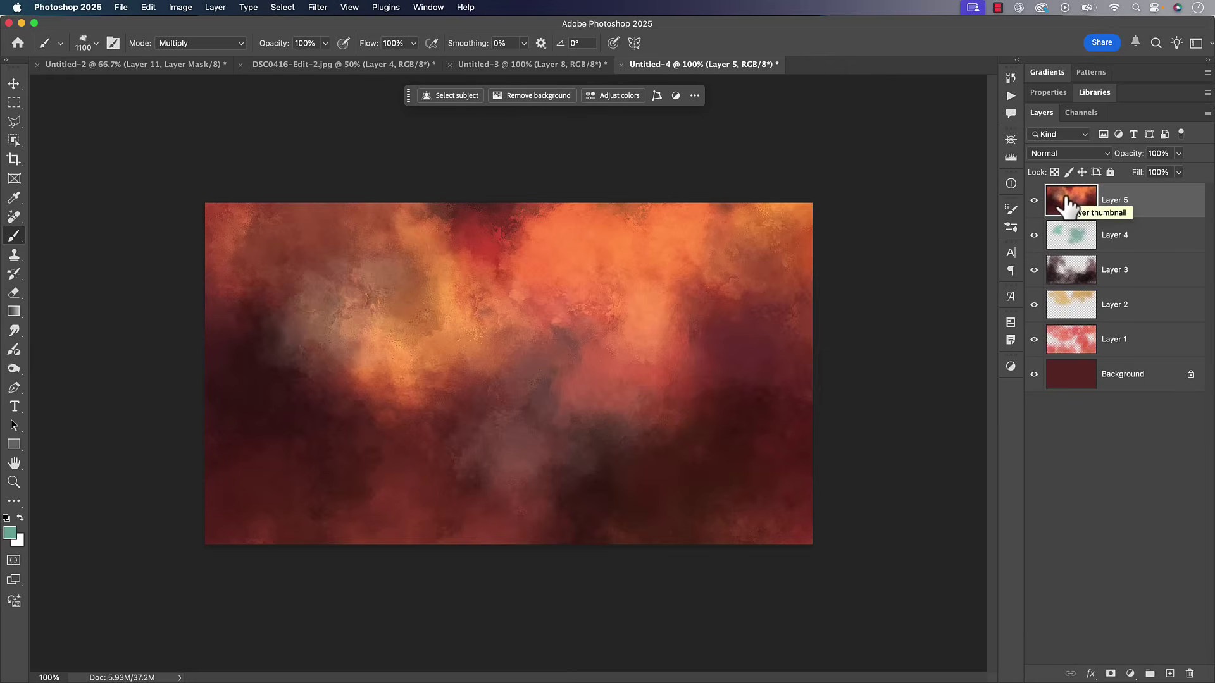
Reopen Camera Raw and add a vignette of about -23, Midpoint 17, Feather 100.
{"action": "left_click", "coordinate": [315, 9]}
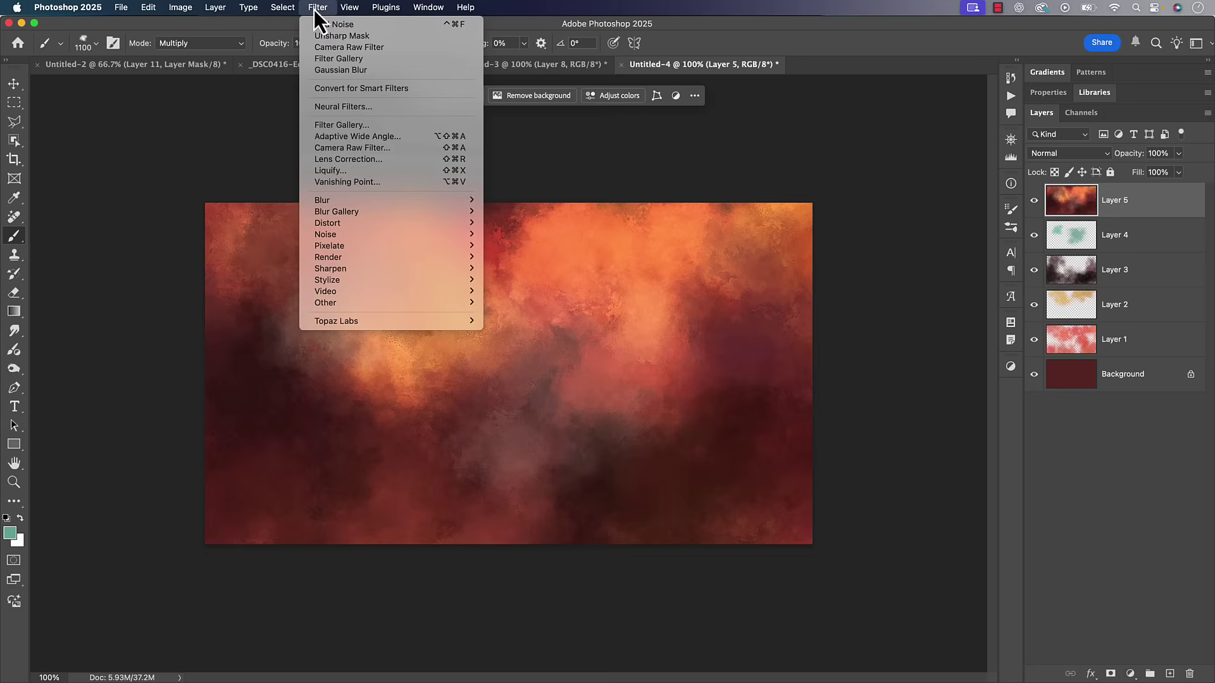
{"action": "left_click", "coordinate": [362, 149]}
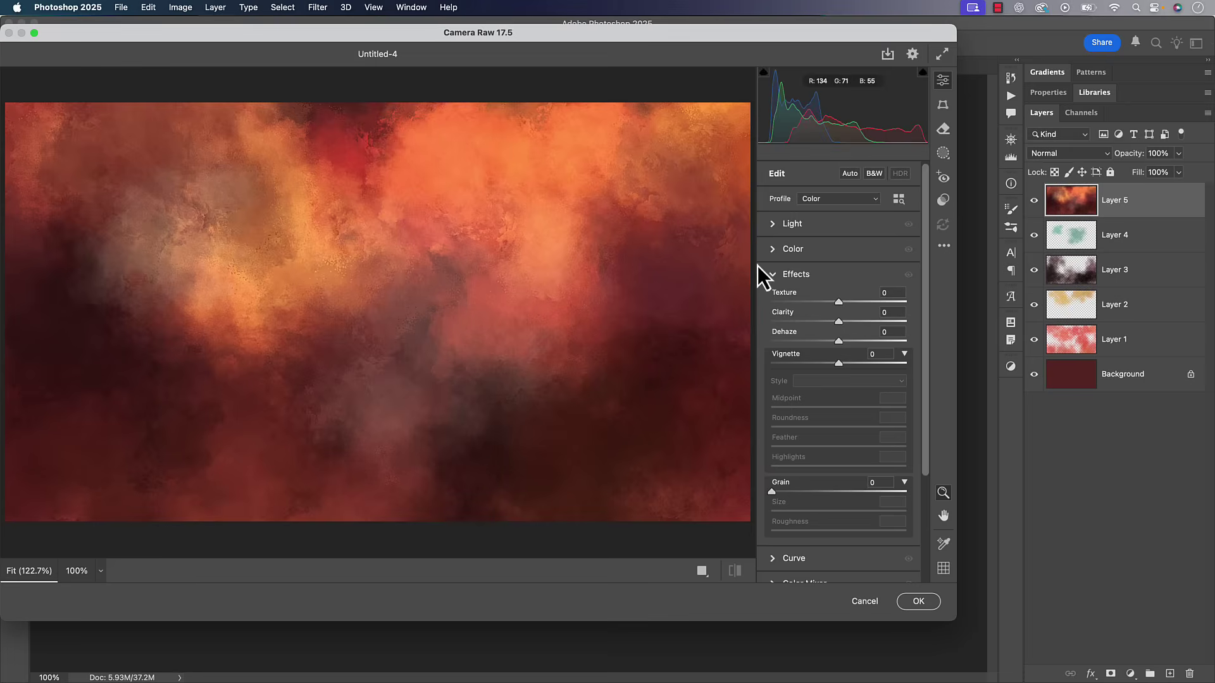
{"action": "left_click", "coordinate": [819, 363]}
{"action": "left_click_drag", "start_coordinate": [819, 366], "coordinate": [798, 413]}
{"action": "left_click_drag", "start_coordinate": [840, 447], "coordinate": [935, 456]}
{"action": "left_click_drag", "start_coordinate": [818, 364], "coordinate": [830, 363]}
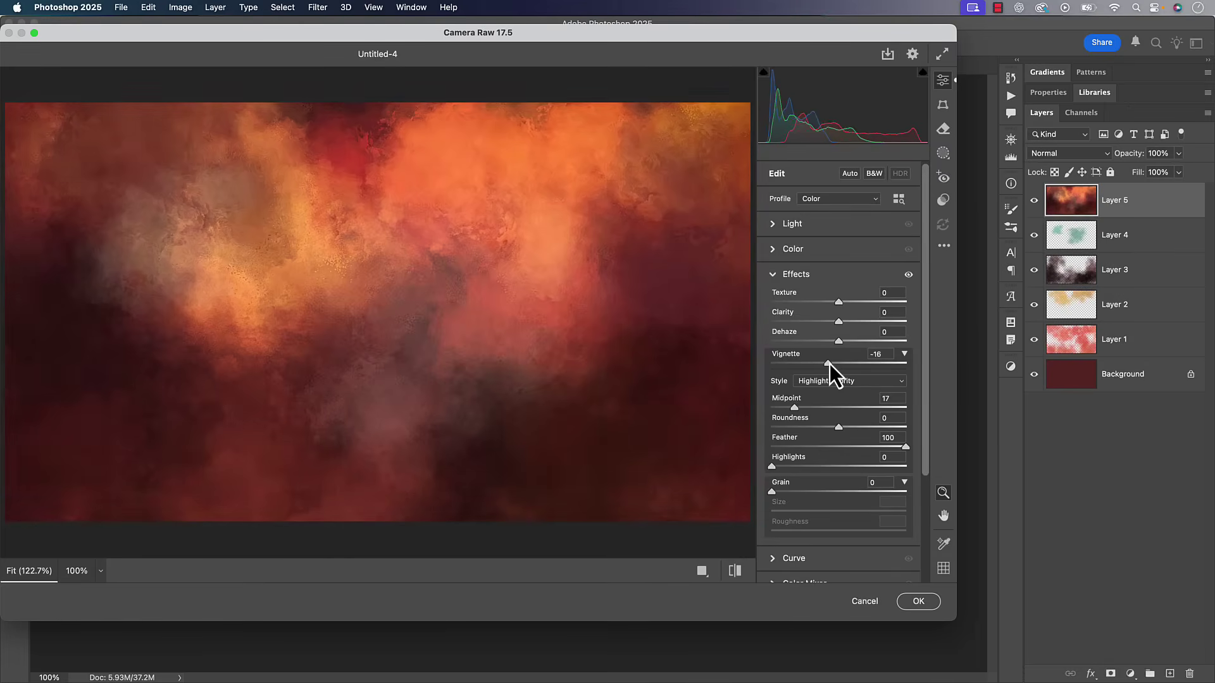
{"action": "left_click", "coordinate": [773, 275]}
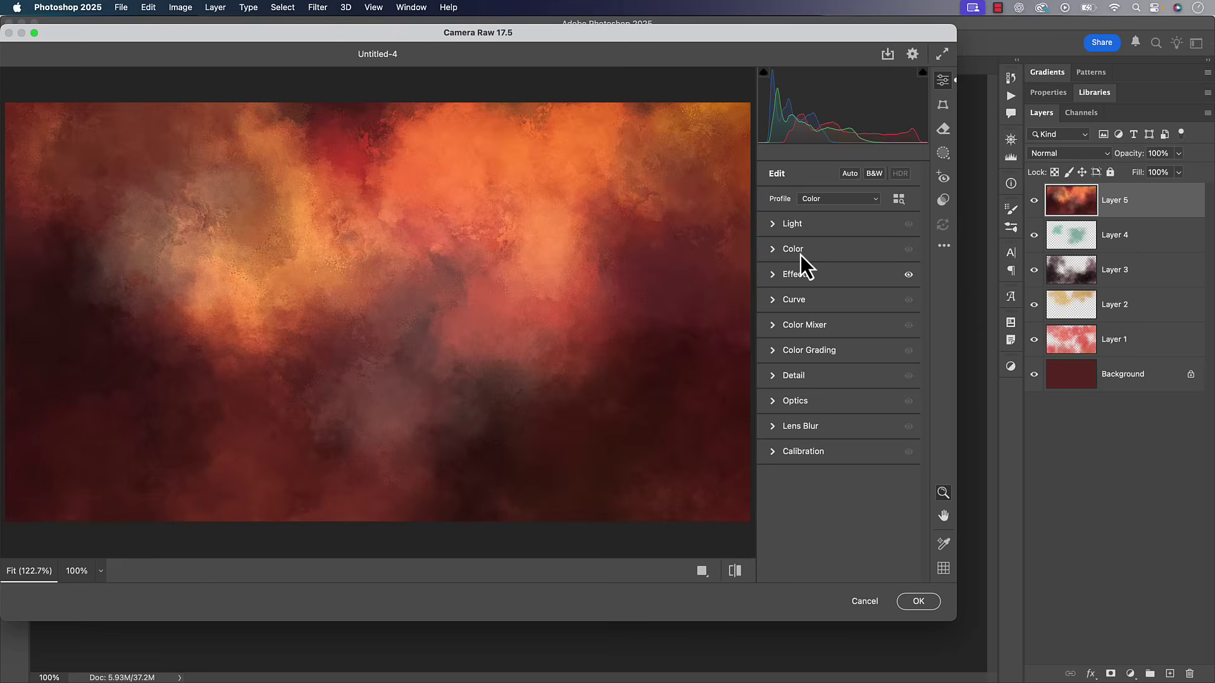
Sample a dark red point colour in the Color Mixer, try a hue shift, then reset Hue to 0.
{"action": "left_click", "coordinate": [806, 331]}
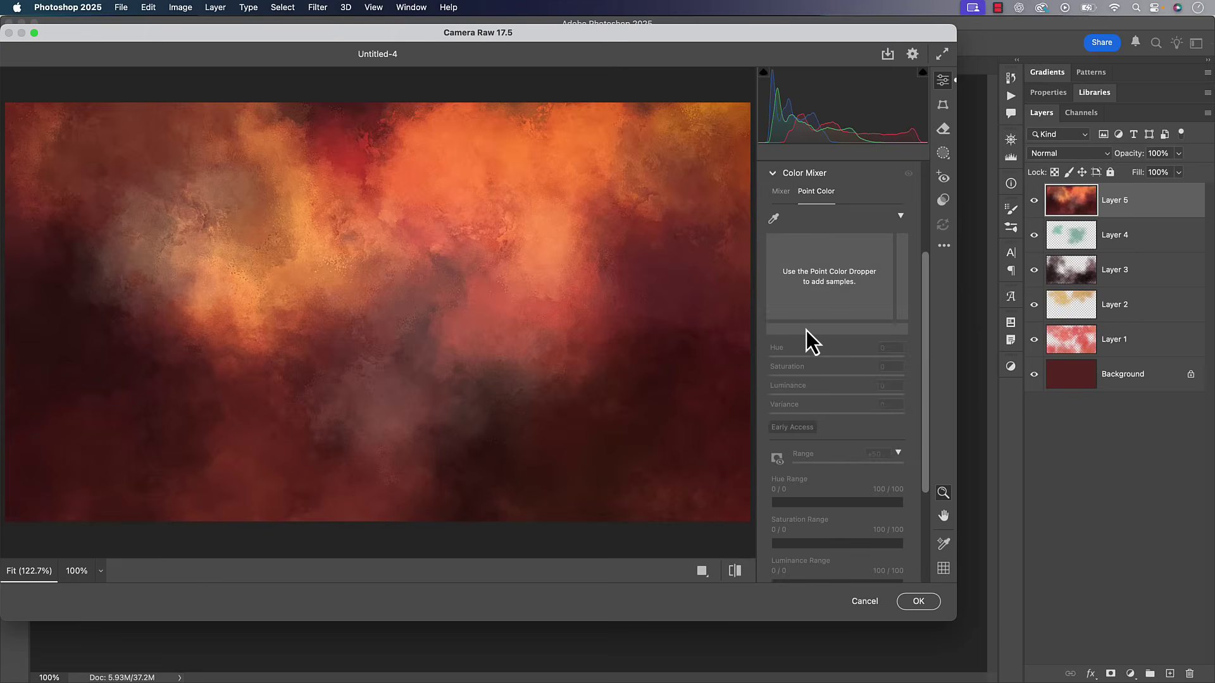
{"action": "left_click", "coordinate": [773, 219]}
{"action": "left_click", "coordinate": [429, 169]}
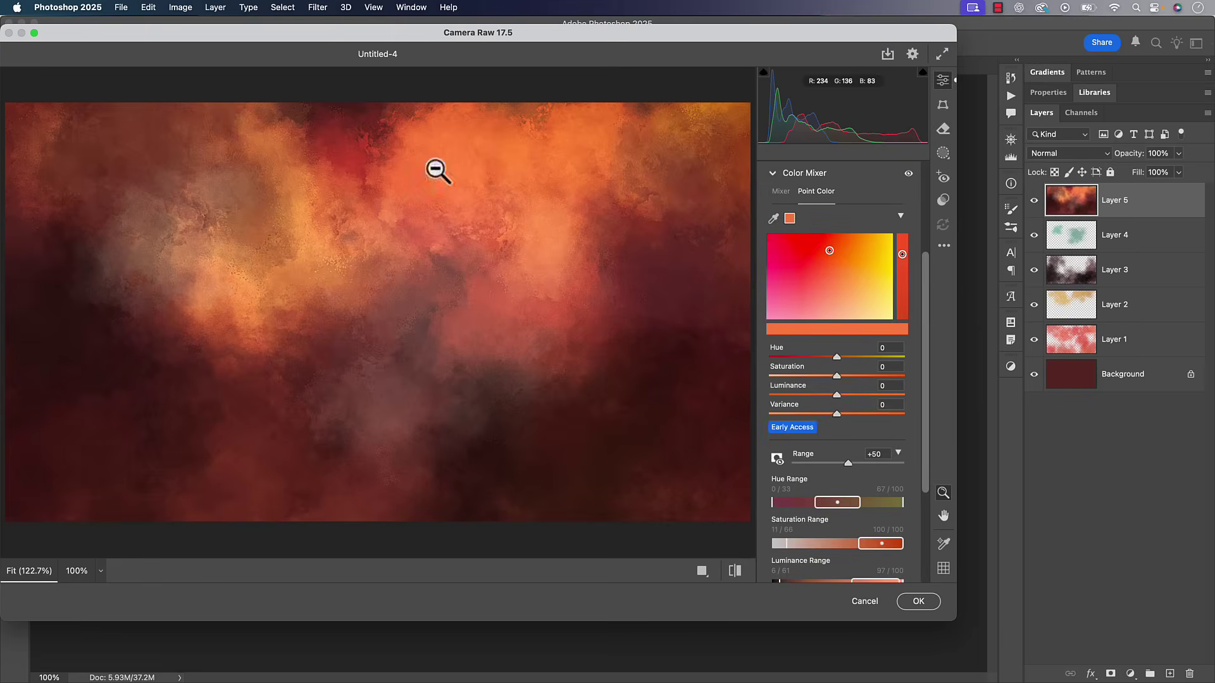
{"action": "mouse_move", "coordinate": [837, 358]}
{"action": "left_mouse_down"}
{"action": "mouse_move", "coordinate": [858, 359]}
{"action": "mouse_move", "coordinate": [808, 361]}
{"action": "mouse_move", "coordinate": [873, 362]}
{"action": "mouse_move", "coordinate": [830, 360]}
{"action": "mouse_move", "coordinate": [865, 361]}
{"action": "mouse_move", "coordinate": [853, 359]}
{"action": "left_mouse_up"}
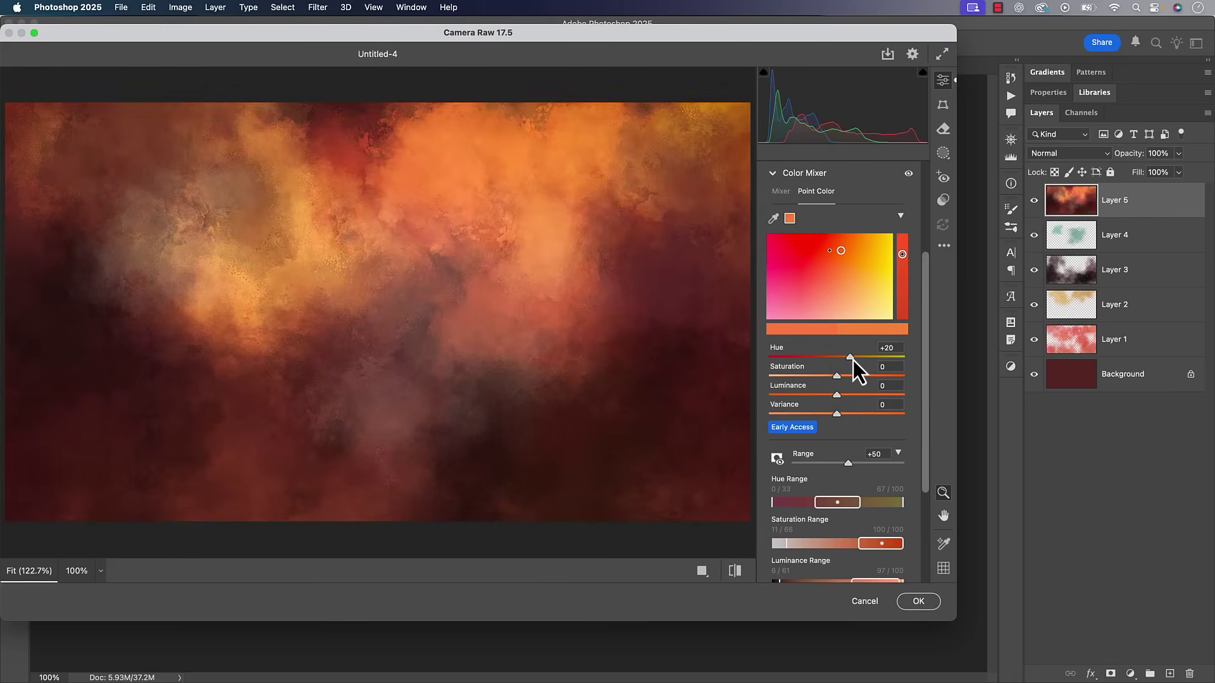
{"action": "double_click", "coordinate": [853, 360]}
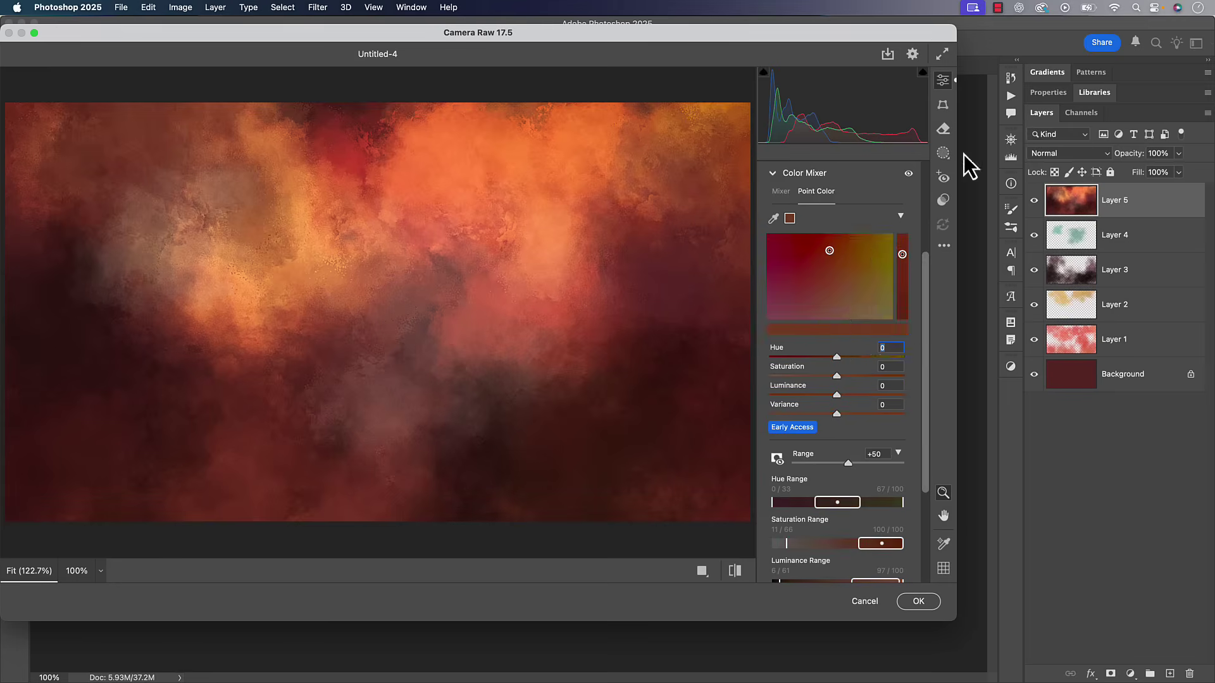
Create a Color Range mask from the orange clouds with Refine set to 55.
{"action": "left_click", "coordinate": [943, 153]}
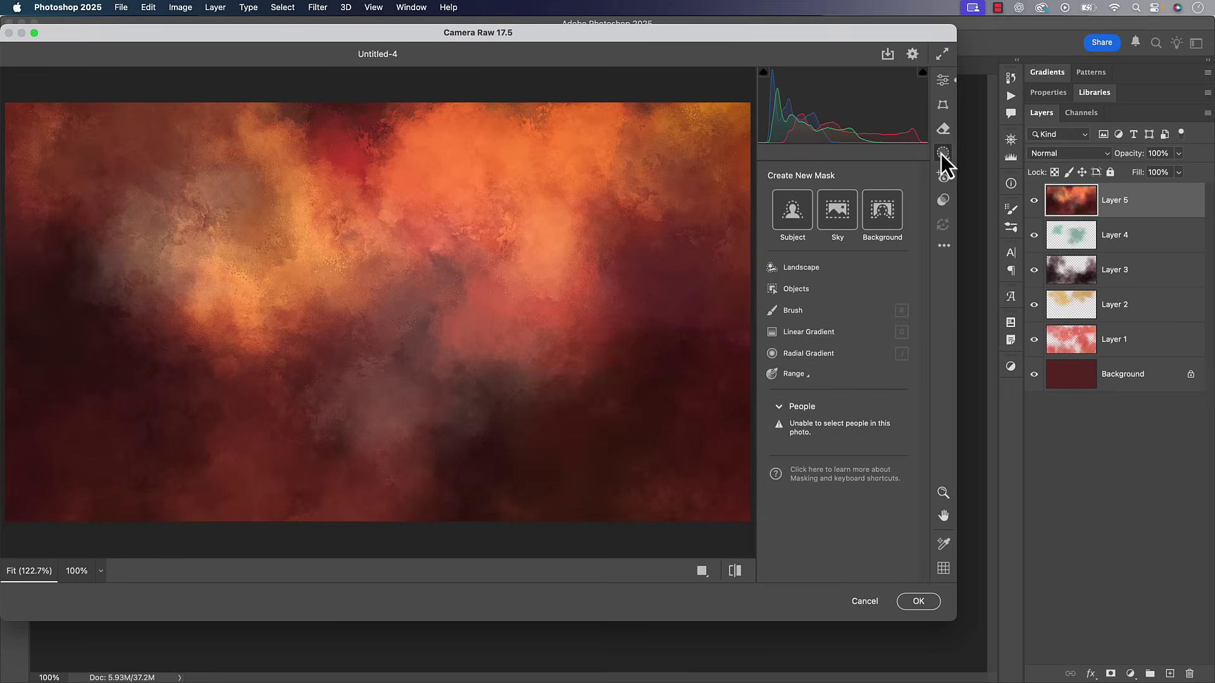
{"action": "left_click", "coordinate": [795, 375]}
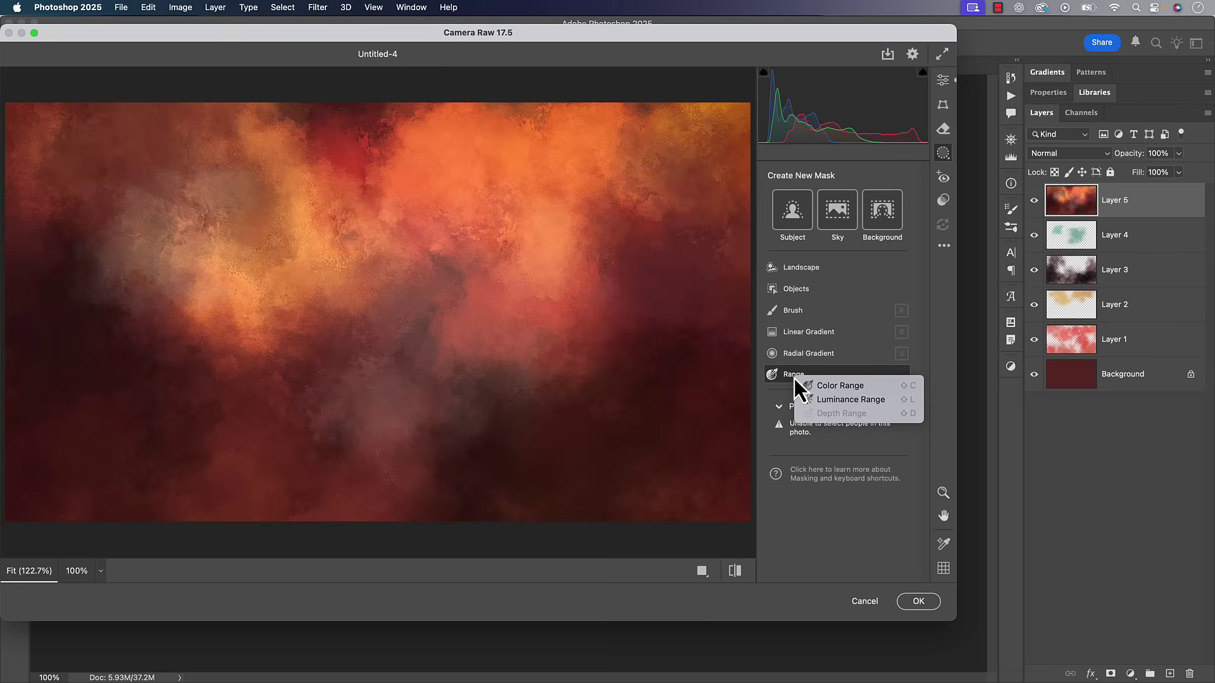
{"action": "left_click", "coordinate": [849, 386]}
{"action": "left_click", "coordinate": [307, 258]}
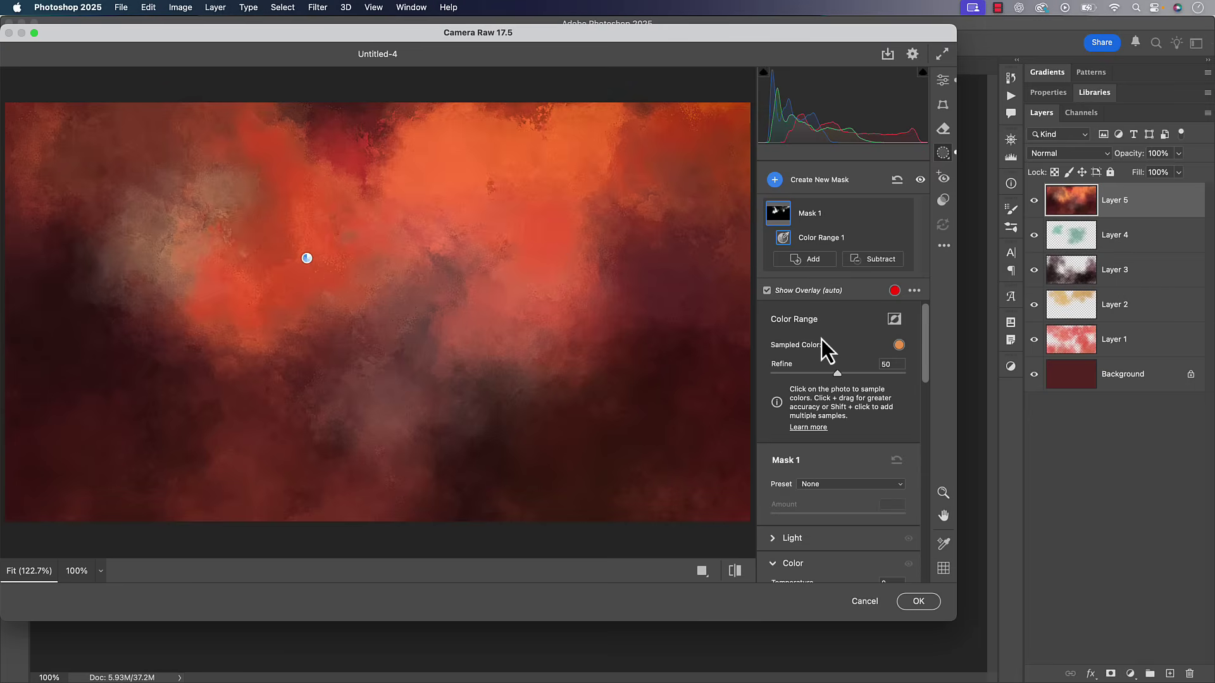
{"action": "mouse_move", "coordinate": [840, 373]}
{"action": "left_mouse_down"}
{"action": "mouse_move", "coordinate": [783, 374]}
{"action": "mouse_move", "coordinate": [857, 374]}
{"action": "mouse_move", "coordinate": [835, 374]}
{"action": "left_mouse_up"}
{"action": "scroll", "coordinate": [845, 375], "scroll_direction": "down", "scroll_amount": 10}
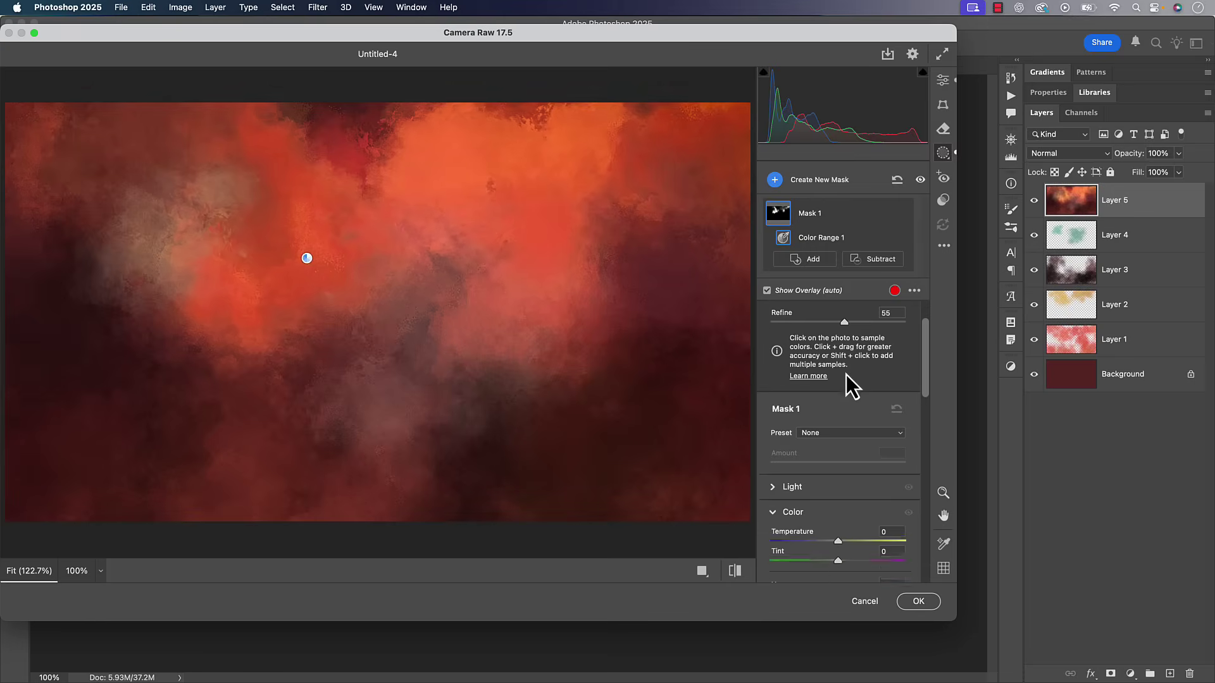
{"action": "scroll", "coordinate": [845, 375], "scroll_direction": "up", "scroll_amount": 5}
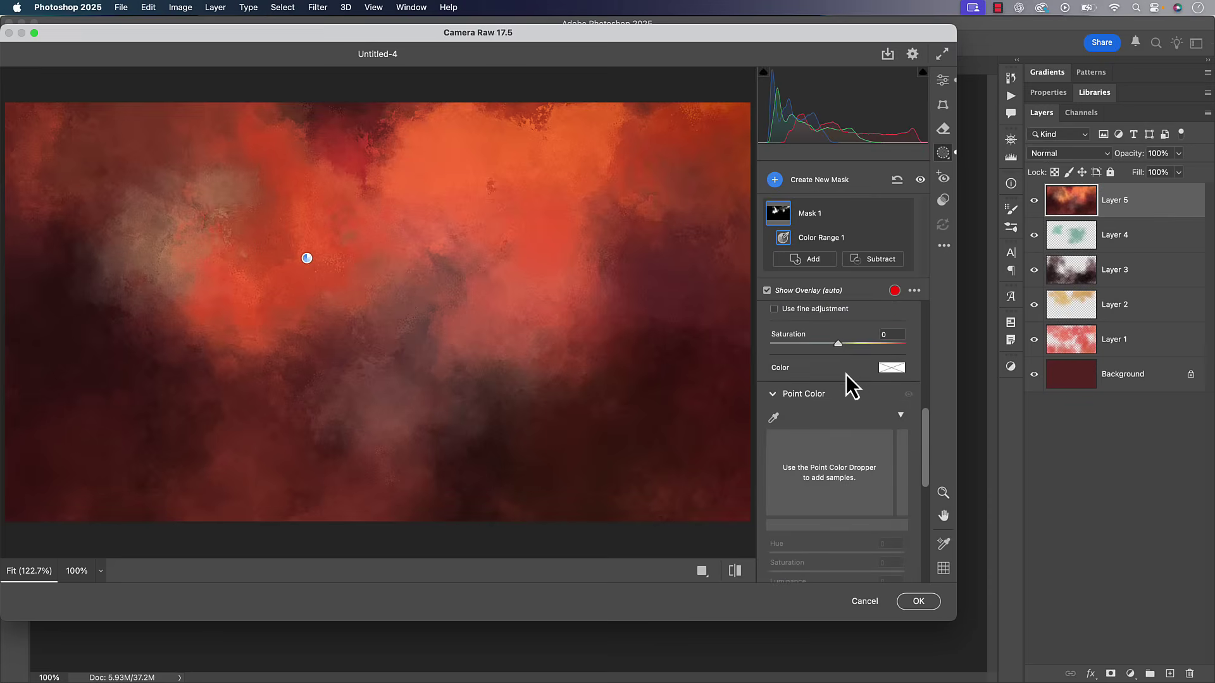
Sample orange in the mask's Point Color and shift its hue toward red.
{"action": "left_click", "coordinate": [773, 419]}
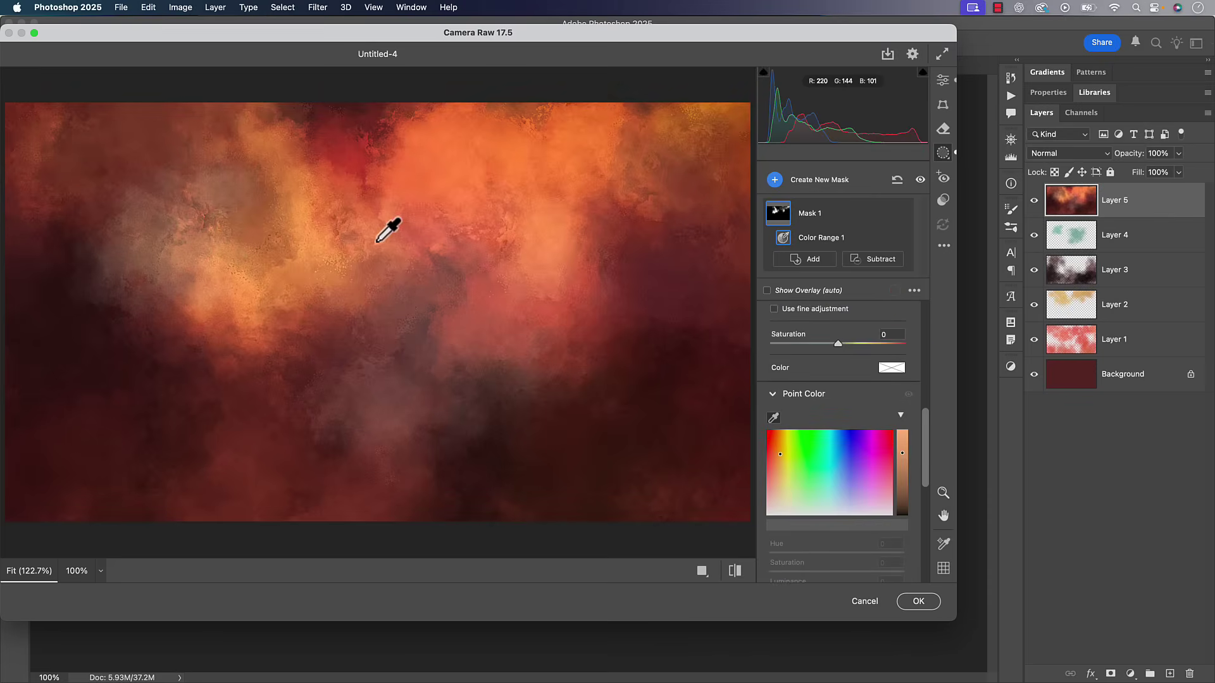
{"action": "left_click", "coordinate": [307, 258]}
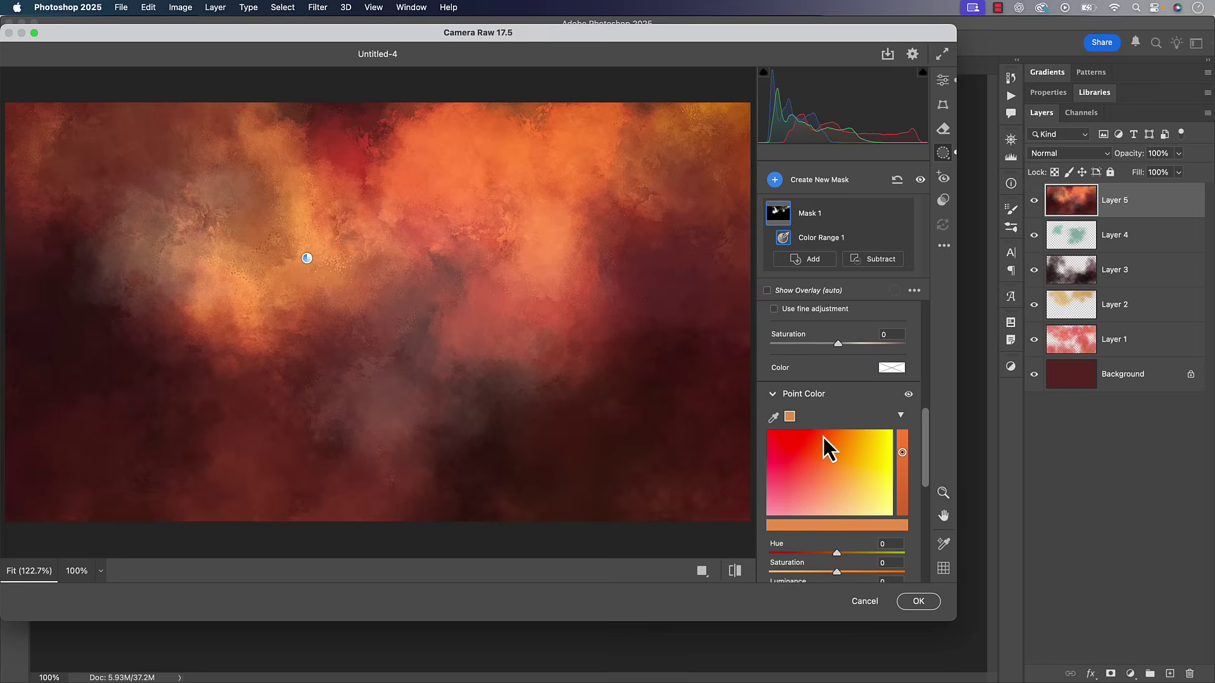
{"action": "left_click_drag", "start_coordinate": [927, 419], "coordinate": [924, 456]}
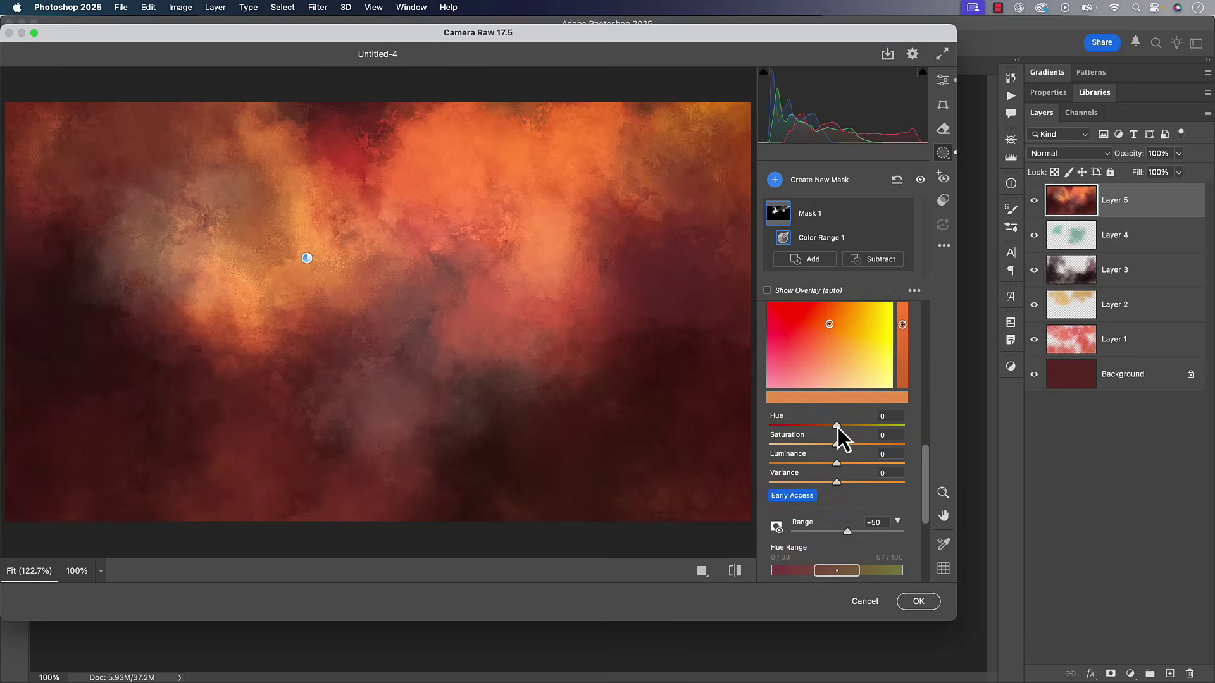
{"action": "left_click_drag", "start_coordinate": [837, 428], "coordinate": [844, 460]}
{"action": "left_click", "coordinate": [889, 293]}
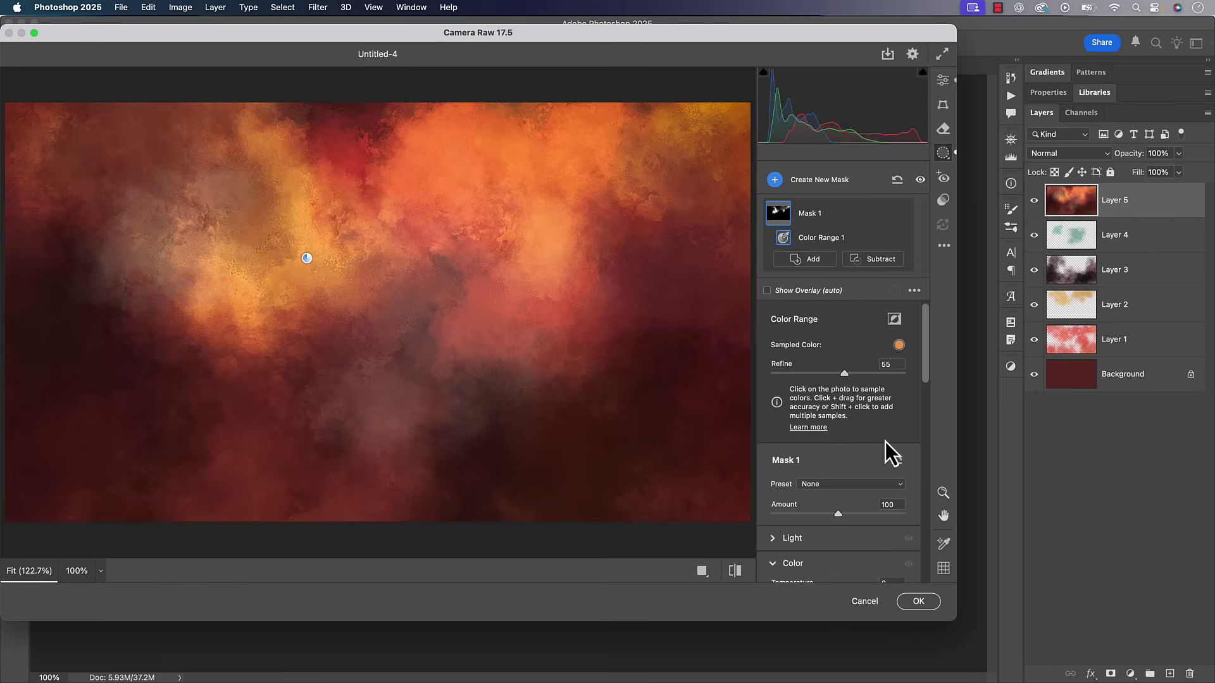
Apply the Camera Raw edits and select the entire cloud texture canvas.
{"action": "left_click", "coordinate": [918, 602]}
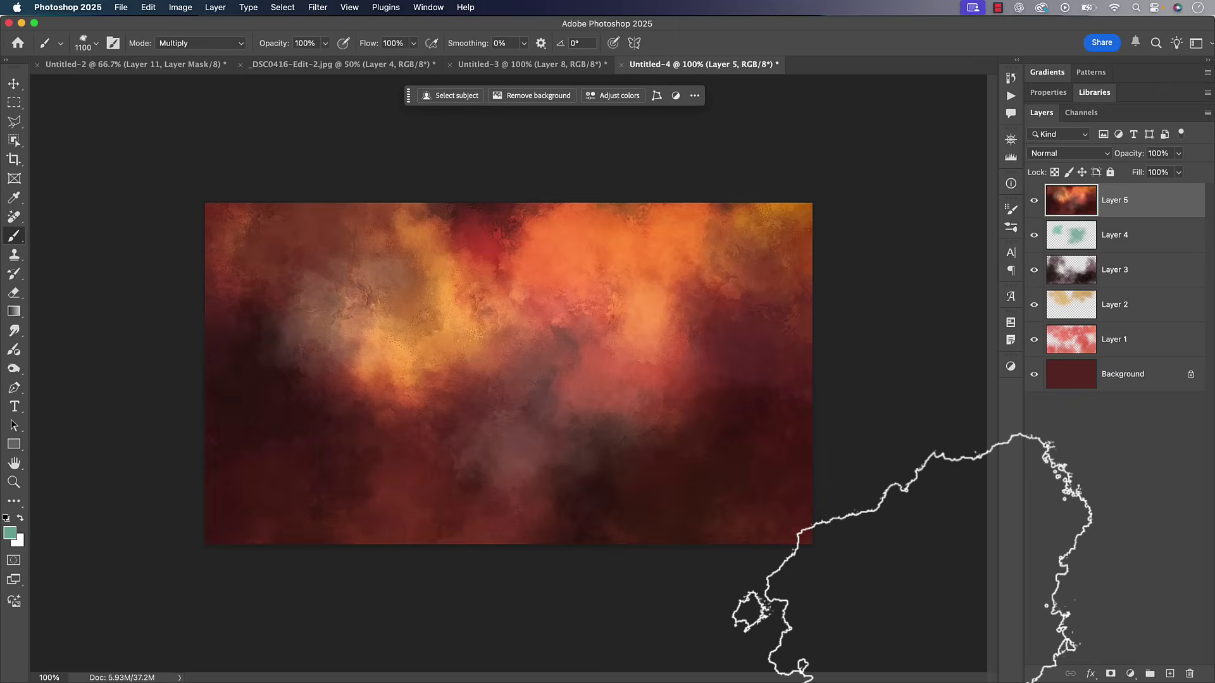
{"action": "key", "text": "v"}
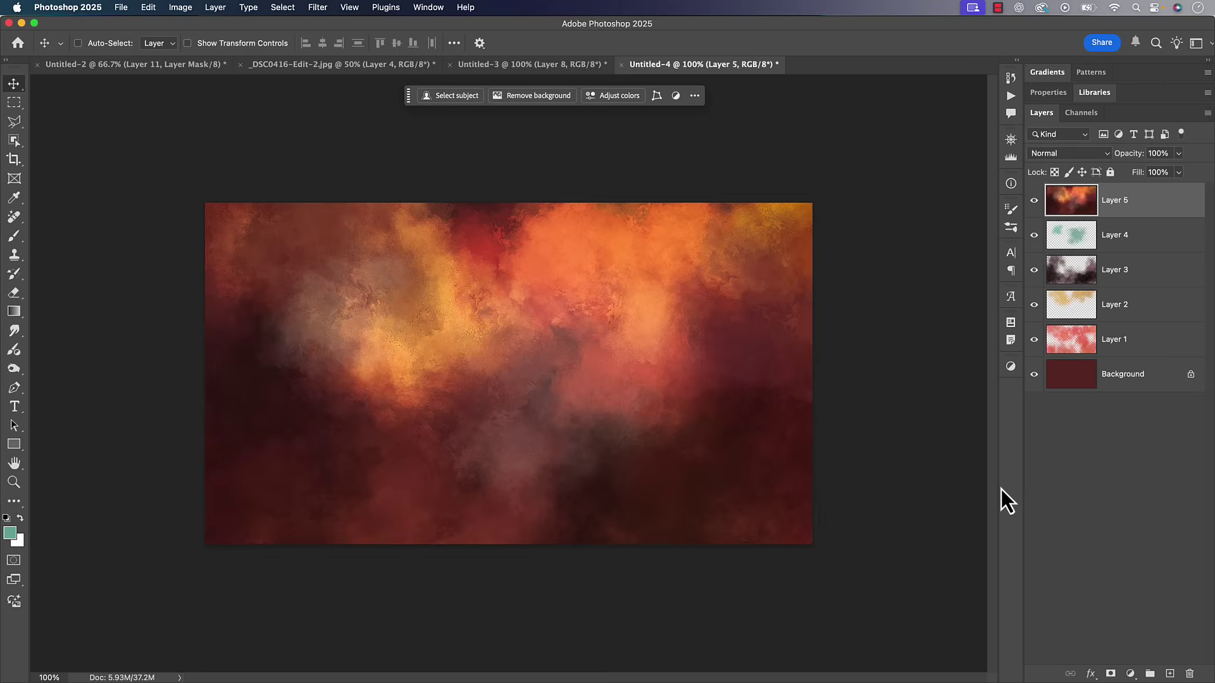
{"action": "key", "text": "super+a"}
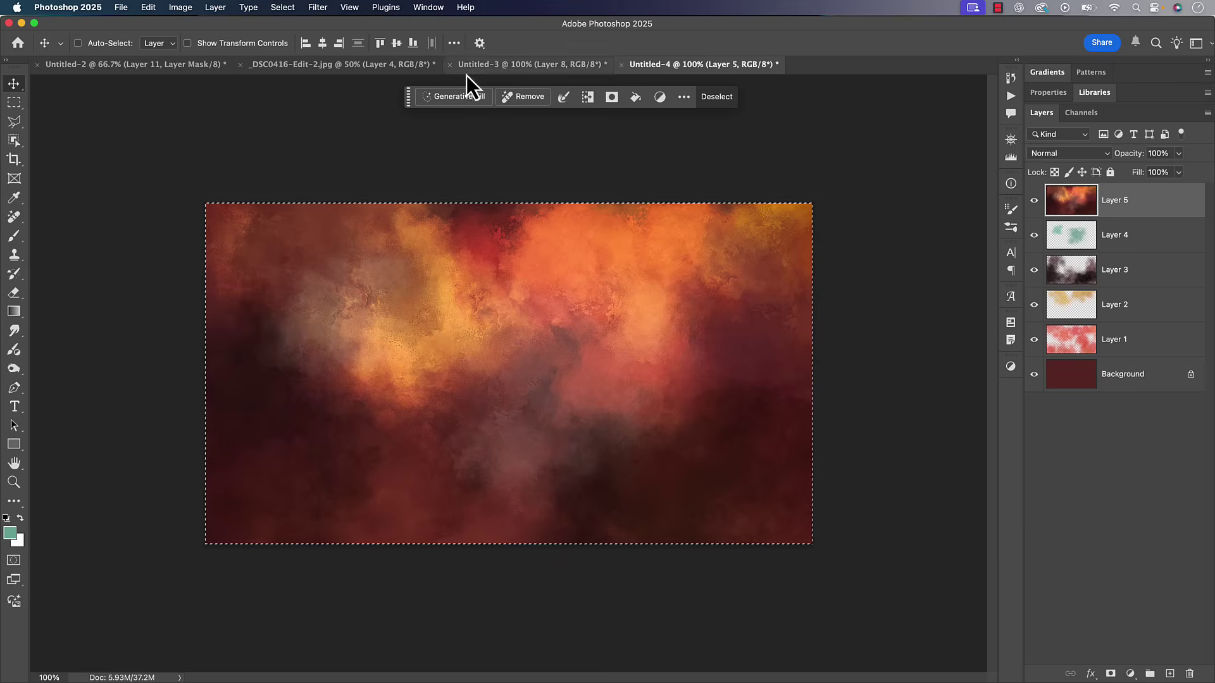
In _DSC0416-Edit-2, show Layer 0, paste the texture and enlarge it to cover the canvas.
{"action": "left_click", "coordinate": [407, 66]}
{"action": "left_click", "coordinate": [1035, 285]}
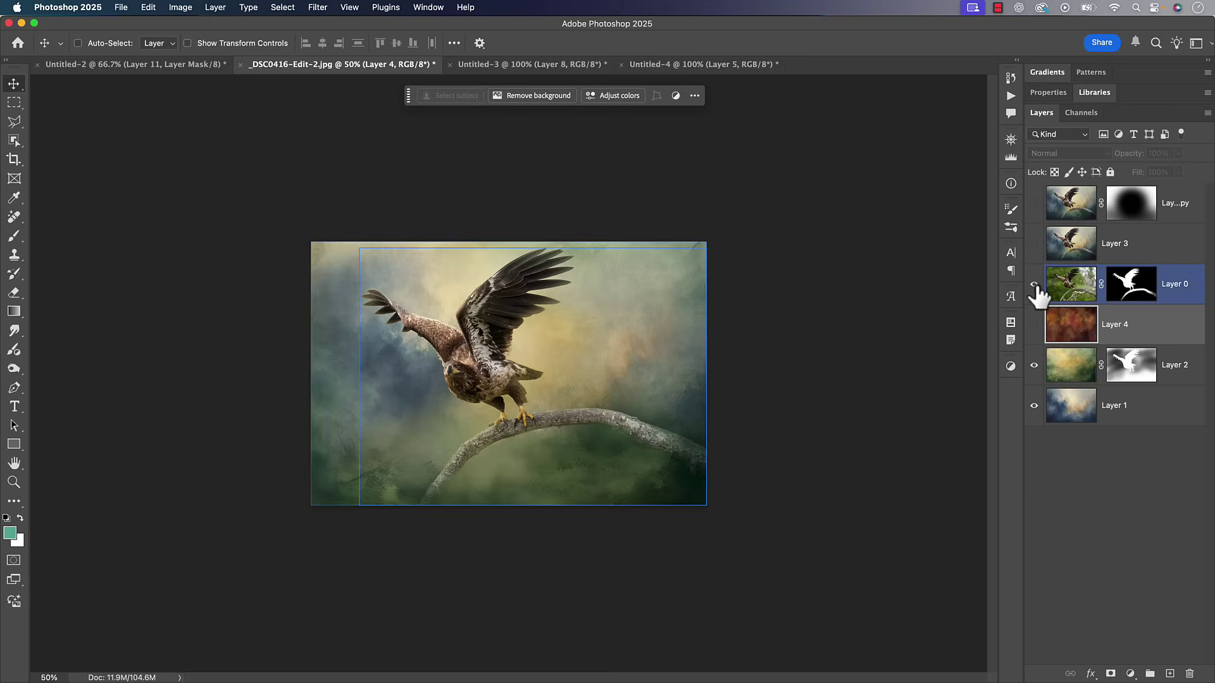
{"action": "key", "text": "super+v"}
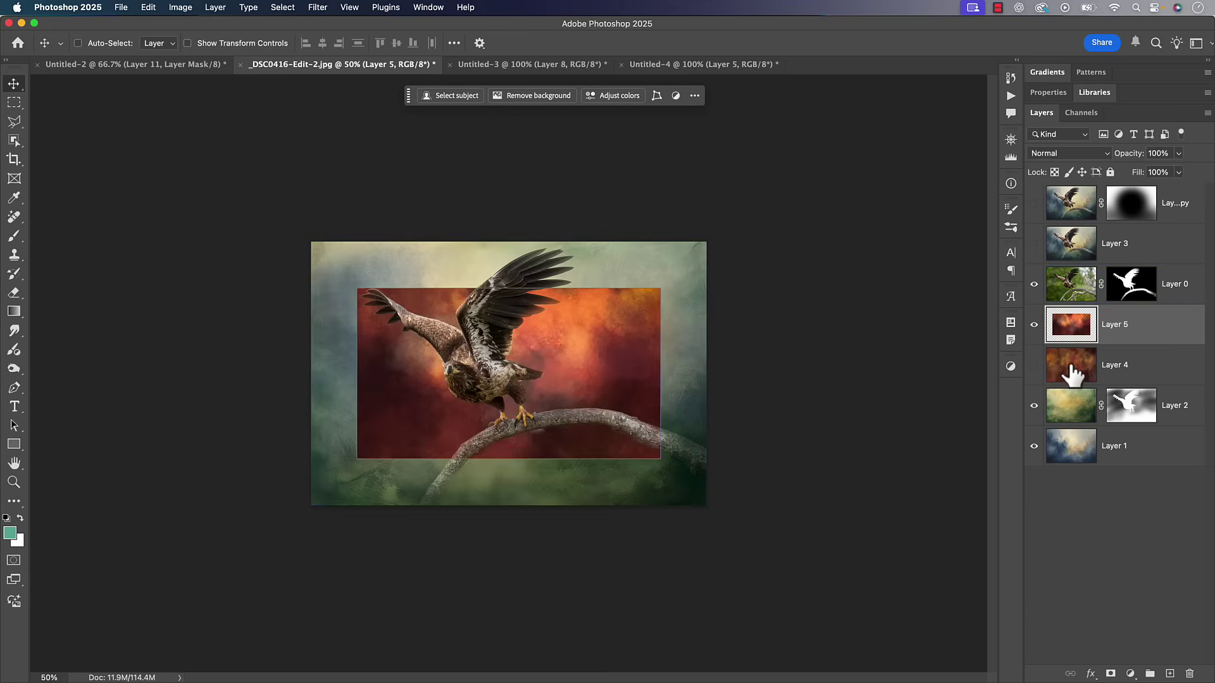
{"action": "key", "text": "super+t"}
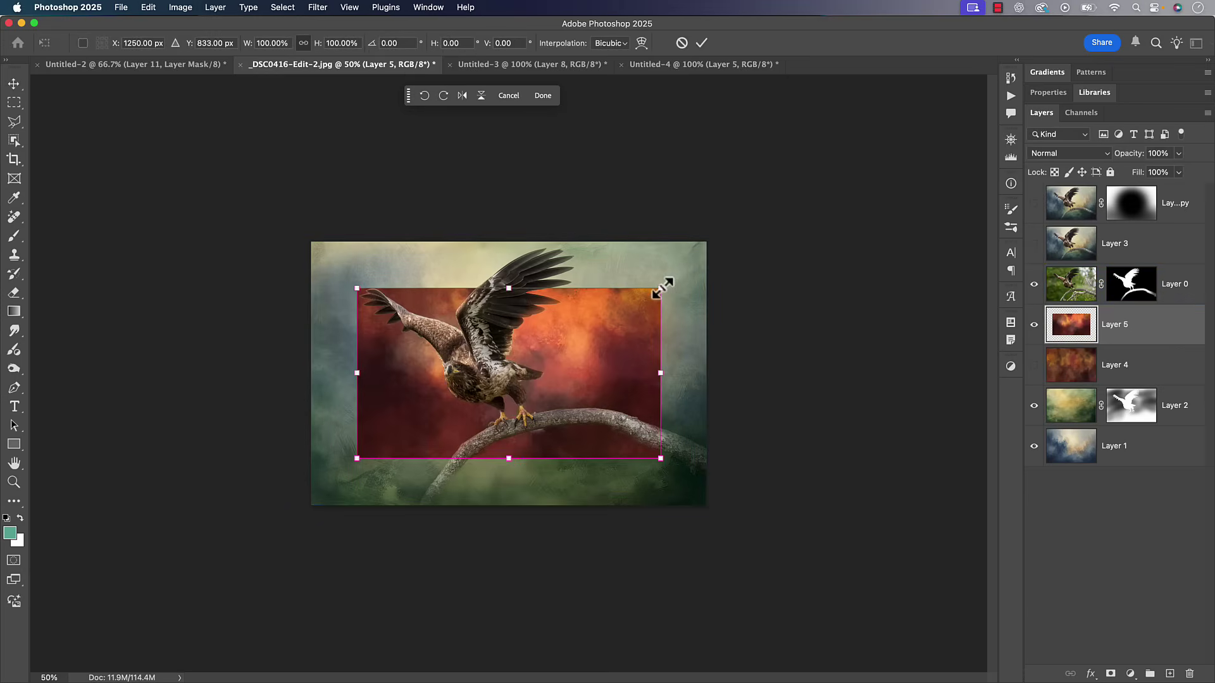
{"action": "left_click_drag", "start_coordinate": [662, 288], "coordinate": [713, 235]}
{"action": "key", "text": "Return"}
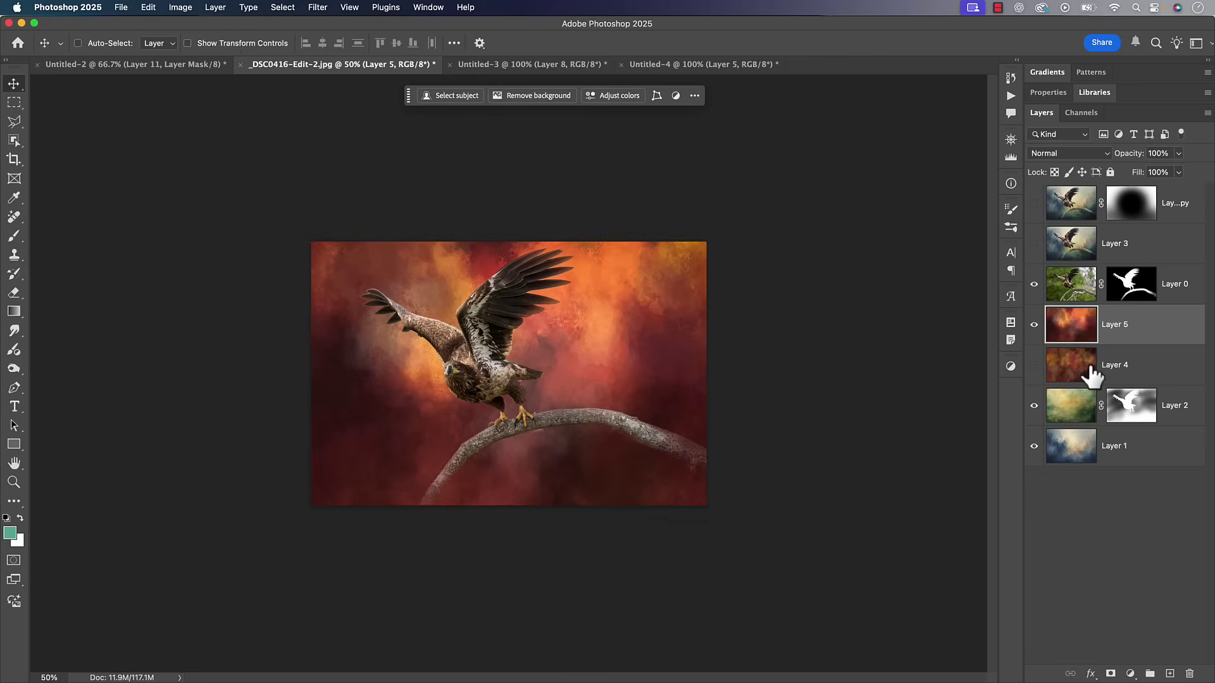
Compare the Layer 4 and Layer 5 textures, then drag Layer 5 below Layer 4.
{"action": "left_click", "coordinate": [1034, 326]}
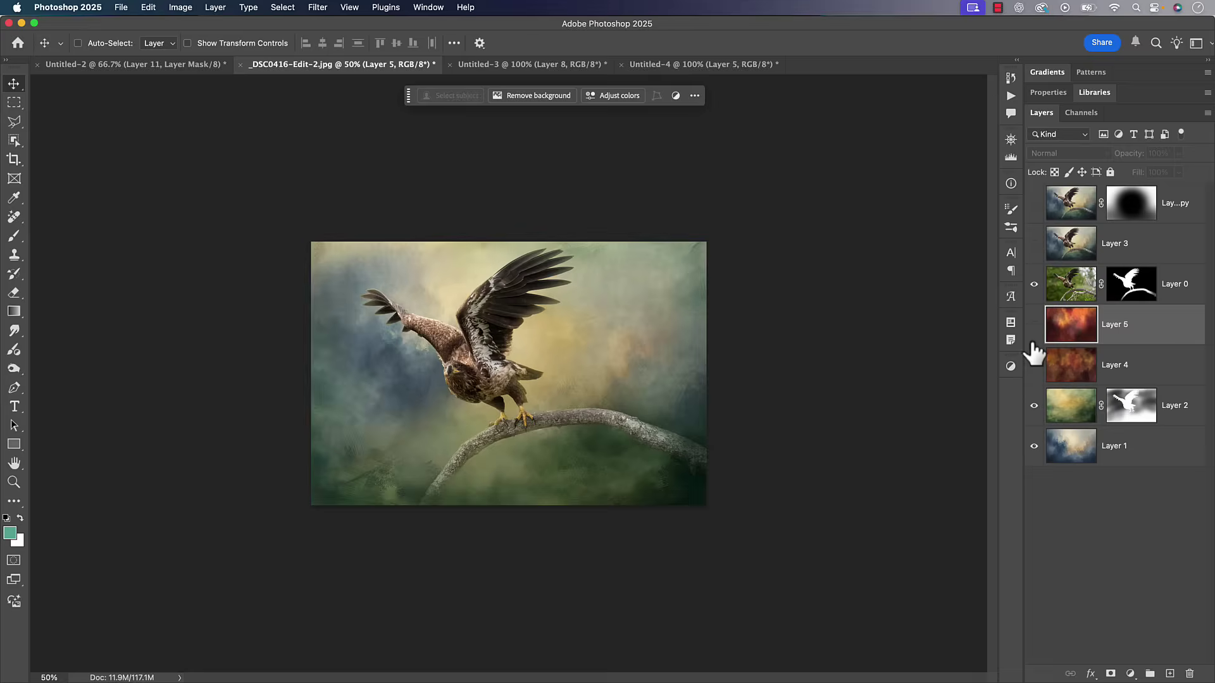
{"action": "left_click", "coordinate": [1034, 366]}
{"action": "left_click", "coordinate": [1034, 366]}
{"action": "left_click", "coordinate": [1034, 326]}
{"action": "left_click", "coordinate": [1058, 332]}
{"action": "left_click_drag", "start_coordinate": [1058, 332], "coordinate": [1062, 362]}
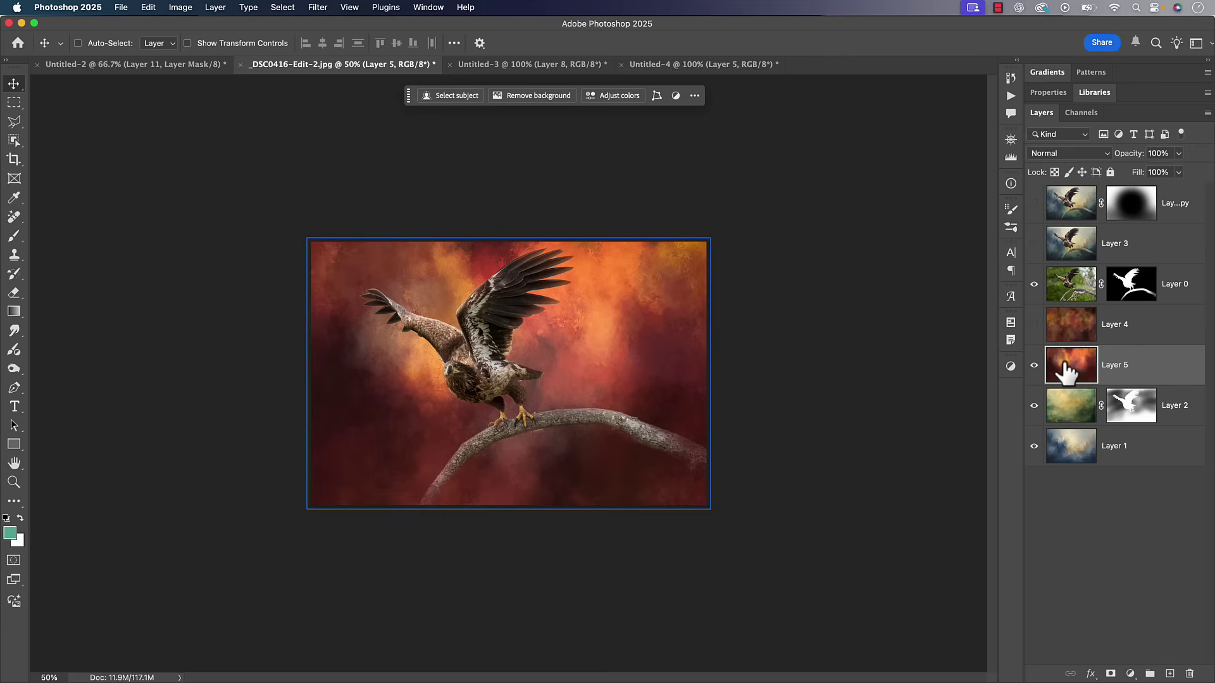
Set Layer 5's blend mode to Overlay and lower its opacity to 87%.
{"action": "left_click", "coordinate": [1066, 156]}
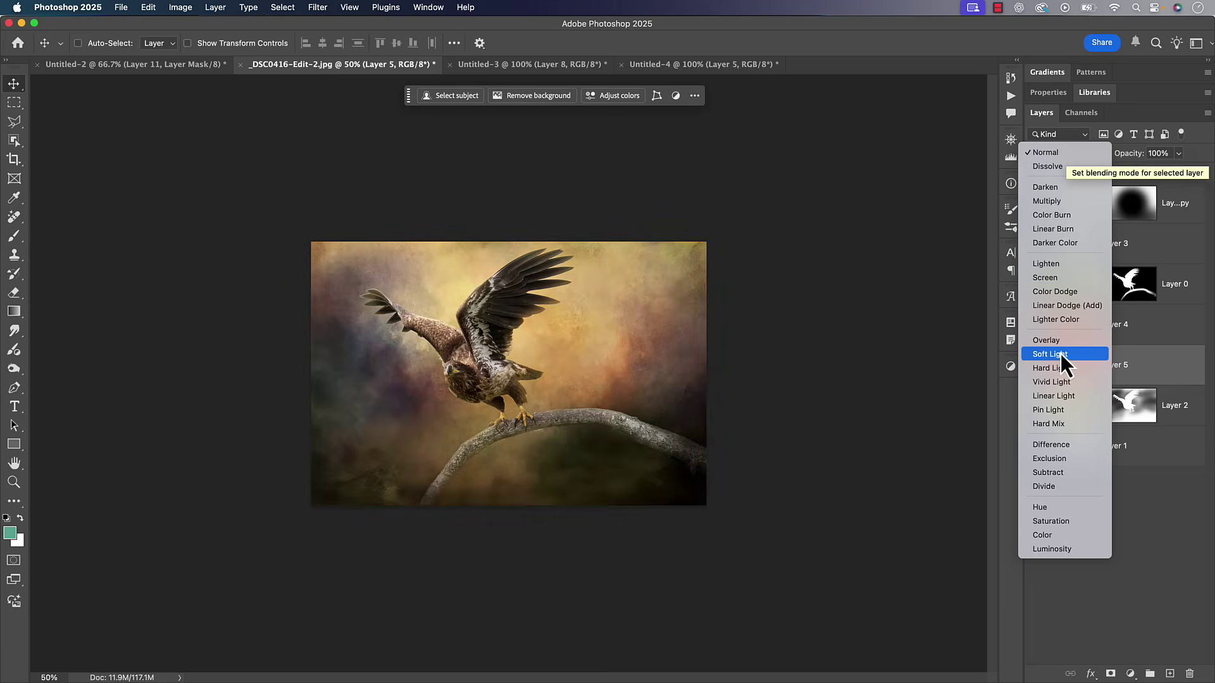
{"action": "left_click", "coordinate": [1061, 343]}
{"action": "mouse_move", "coordinate": [1129, 159]}
{"action": "left_mouse_down"}
{"action": "mouse_move", "coordinate": [1111, 166]}
{"action": "mouse_move", "coordinate": [1121, 162]}
{"action": "left_mouse_up"}
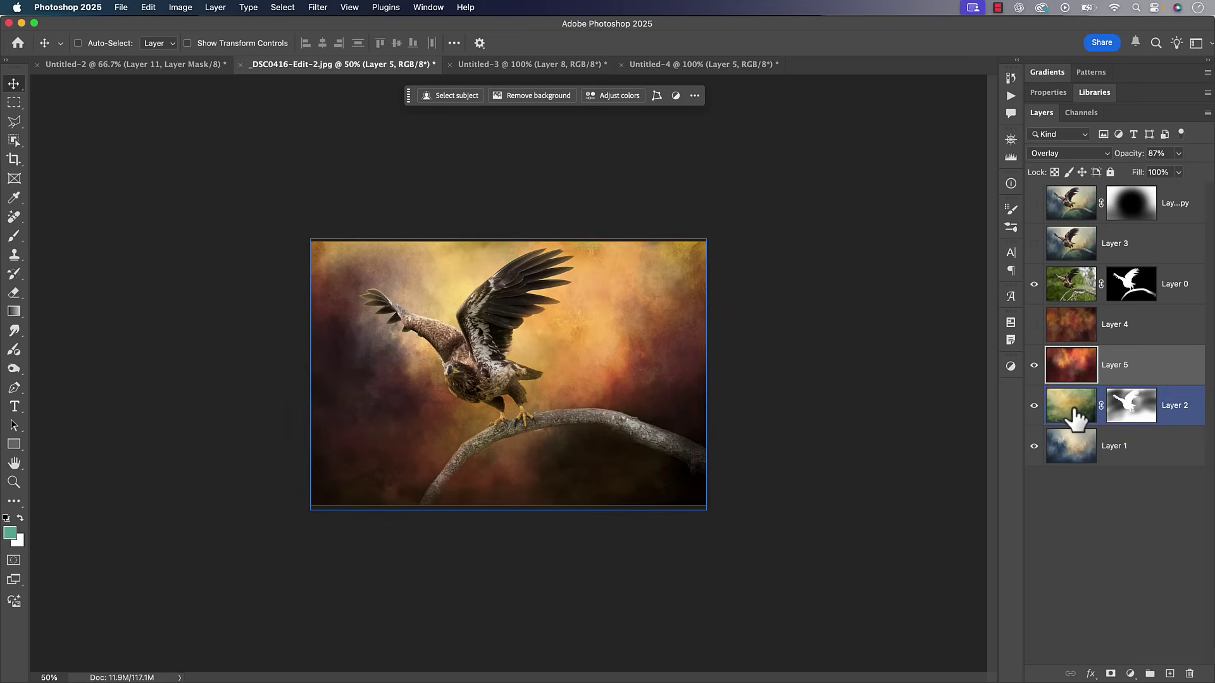